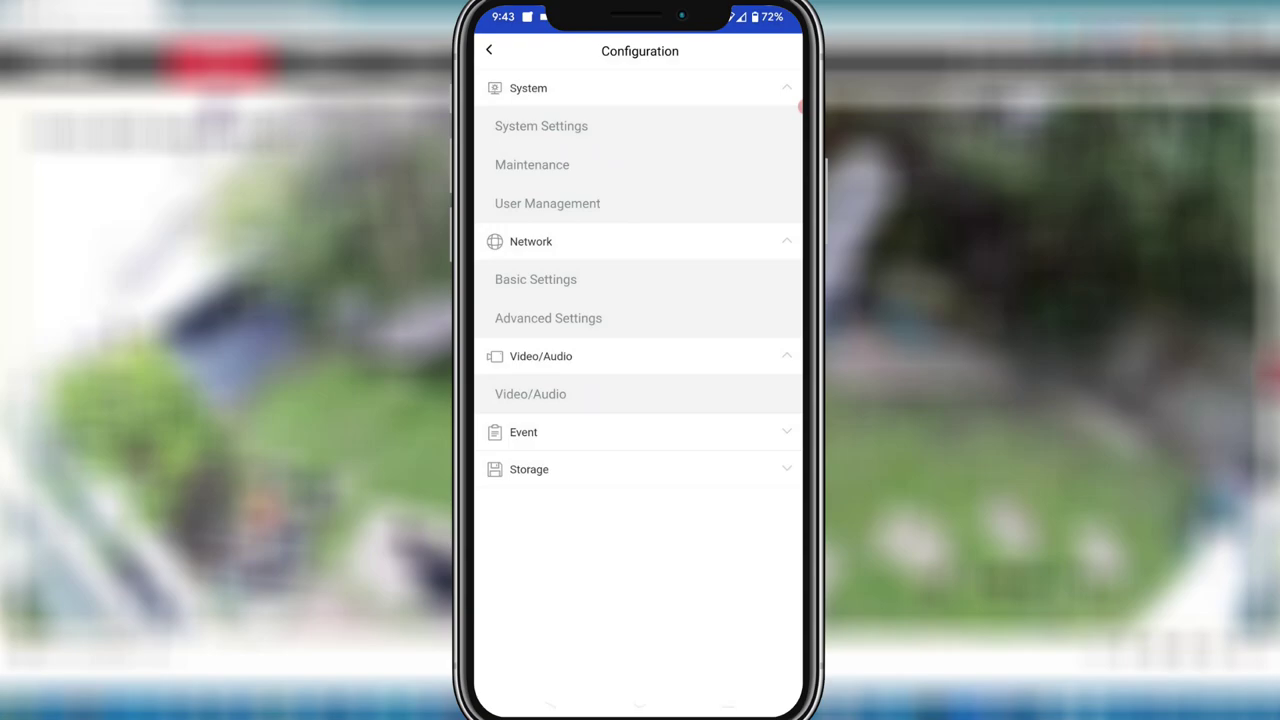
# Expand the Storage and Event sections and open the Smart Event settings
pyautogui.click(529, 469)
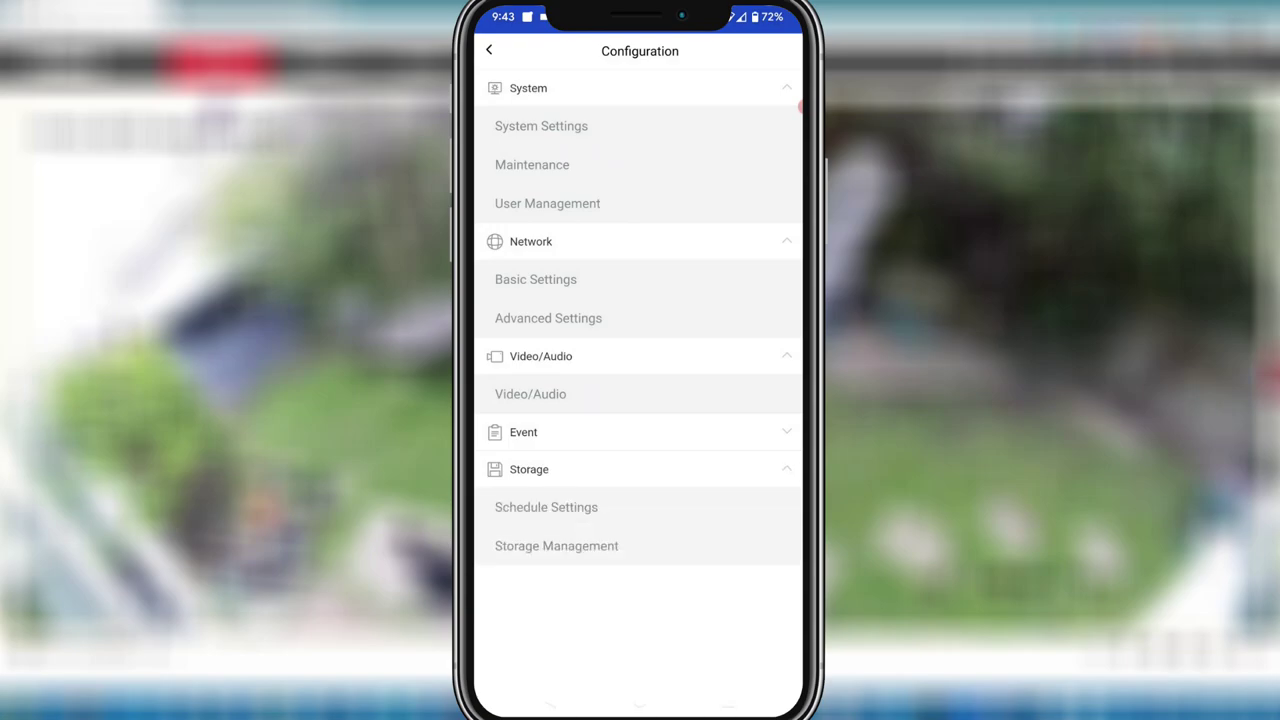
pyautogui.click(523, 432)
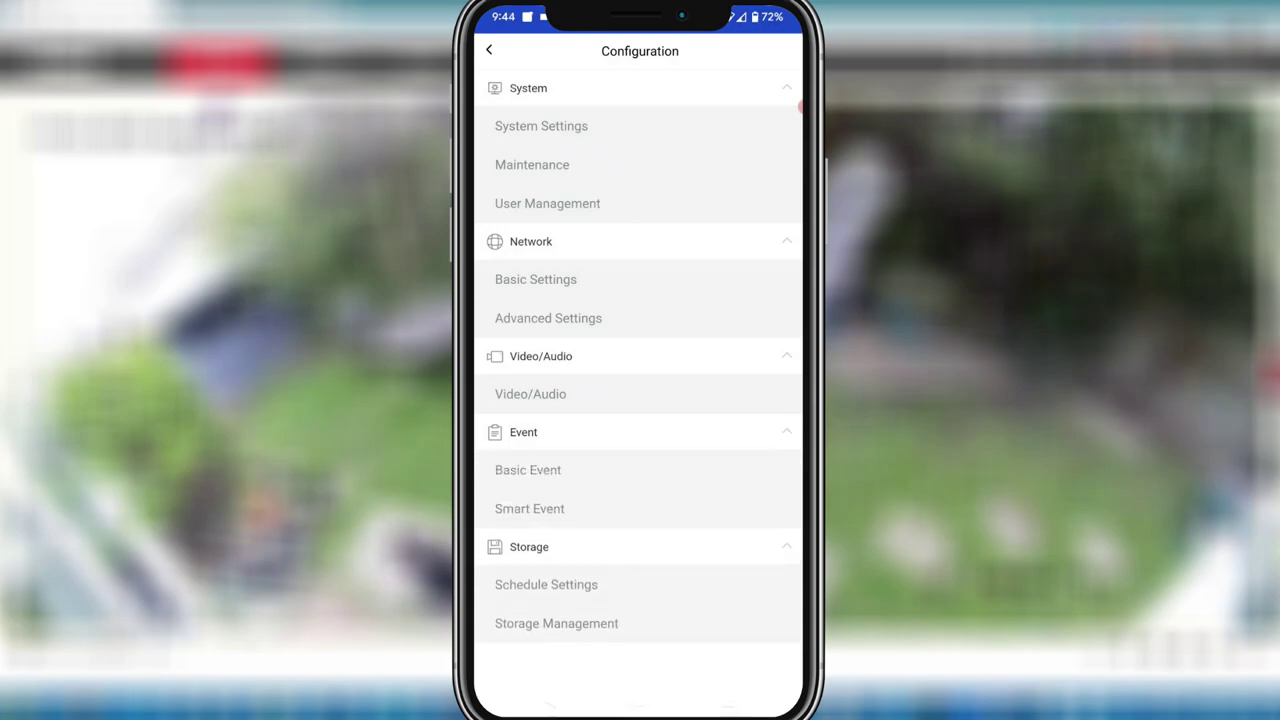
pyautogui.click(529, 508)
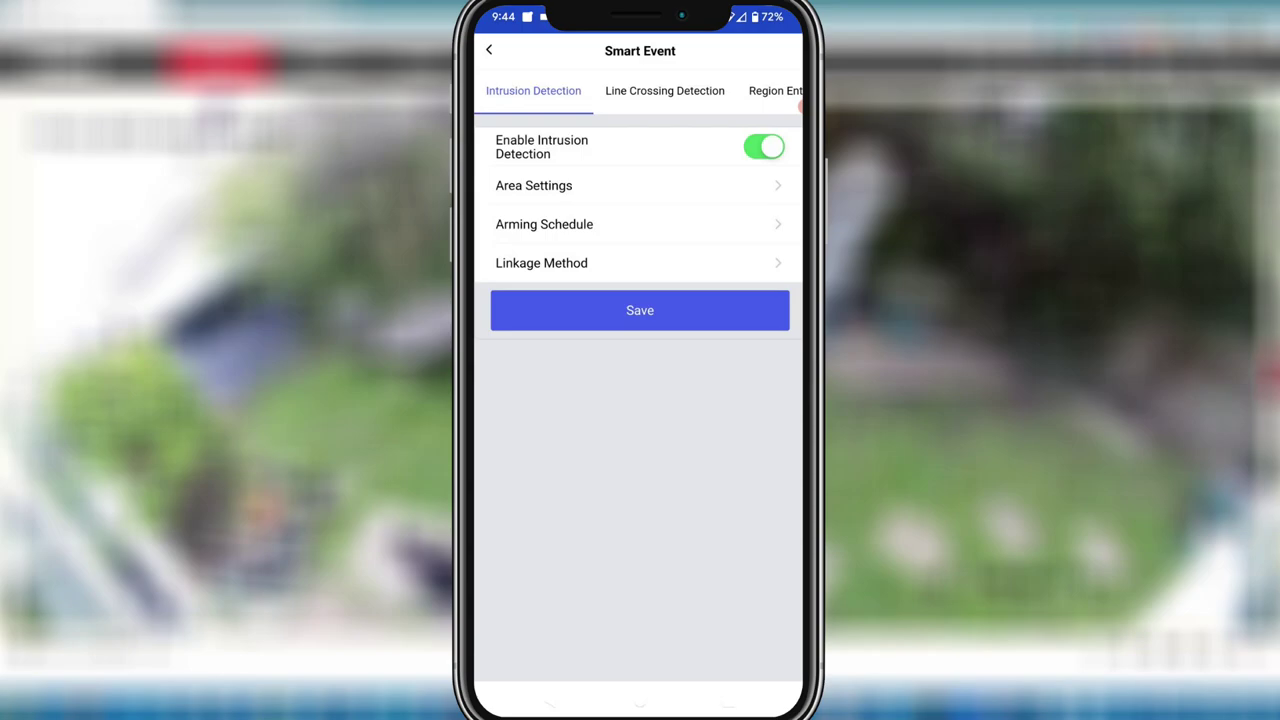
# Review the intrusion detection area, go back to the Configuration list, and reopen Smart Event
pyautogui.click(534, 185)
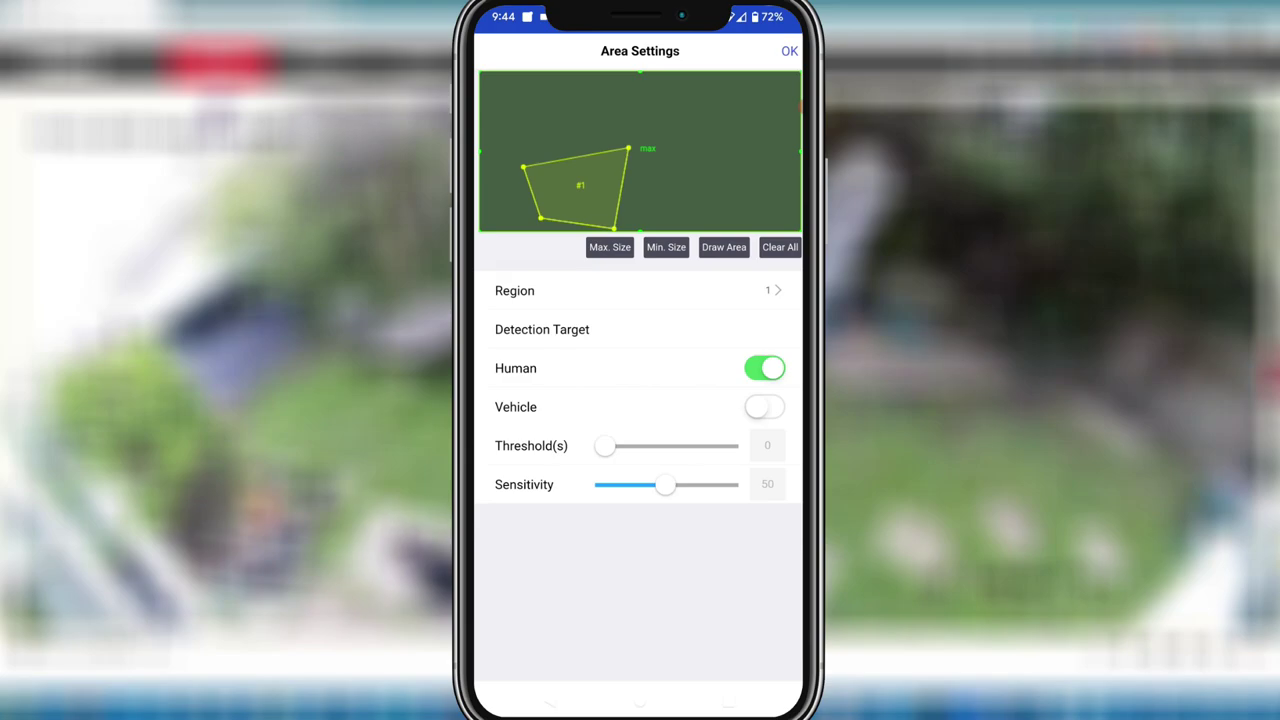
pyautogui.click(789, 51)
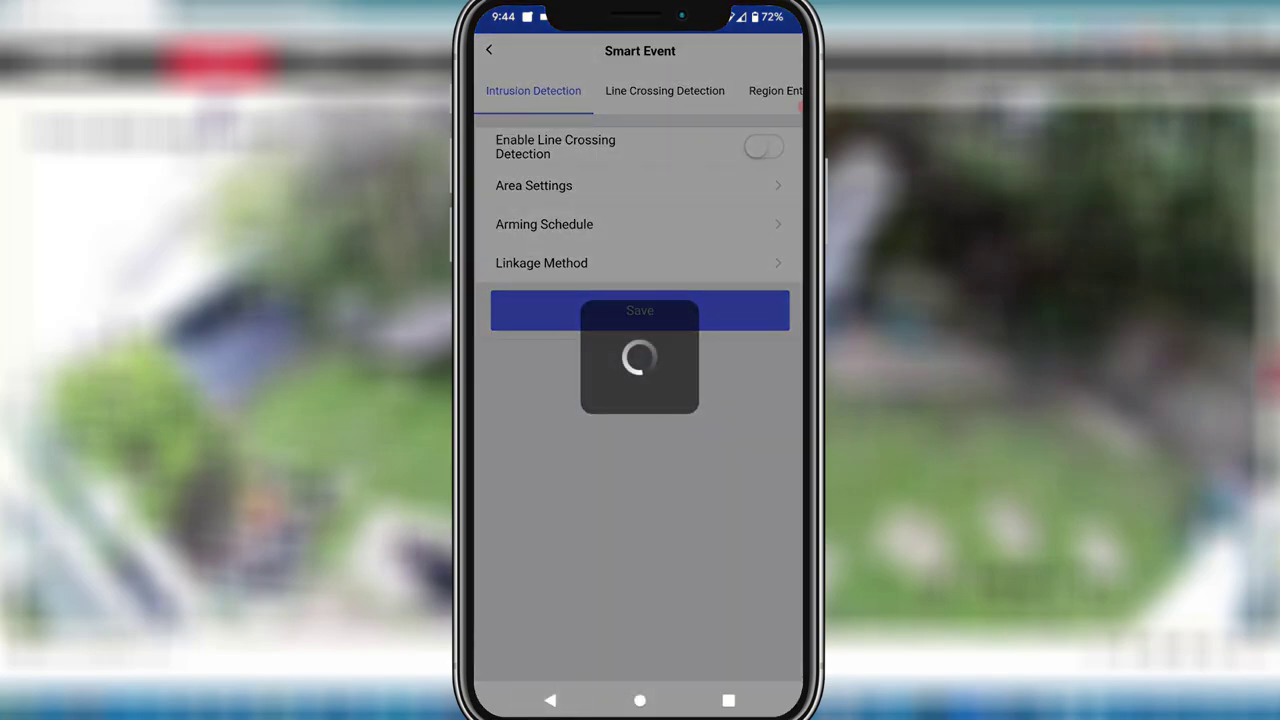
pyautogui.click(489, 50)
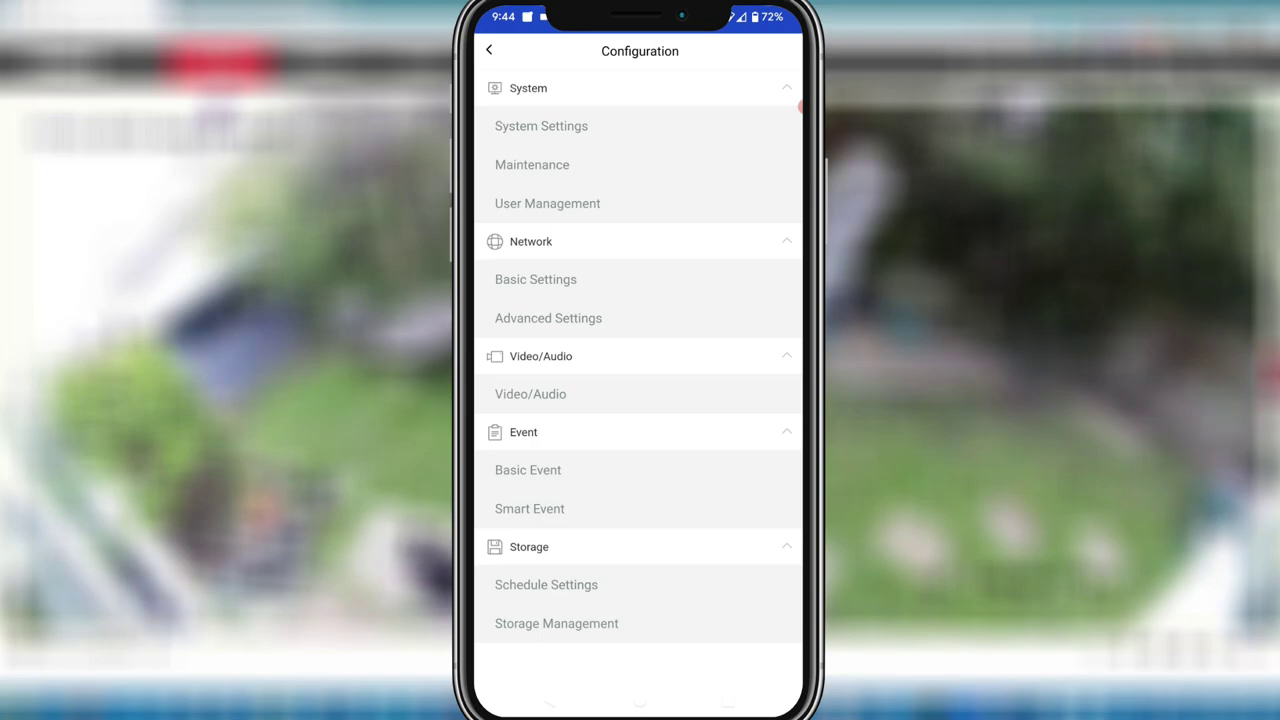
pyautogui.click(530, 508)
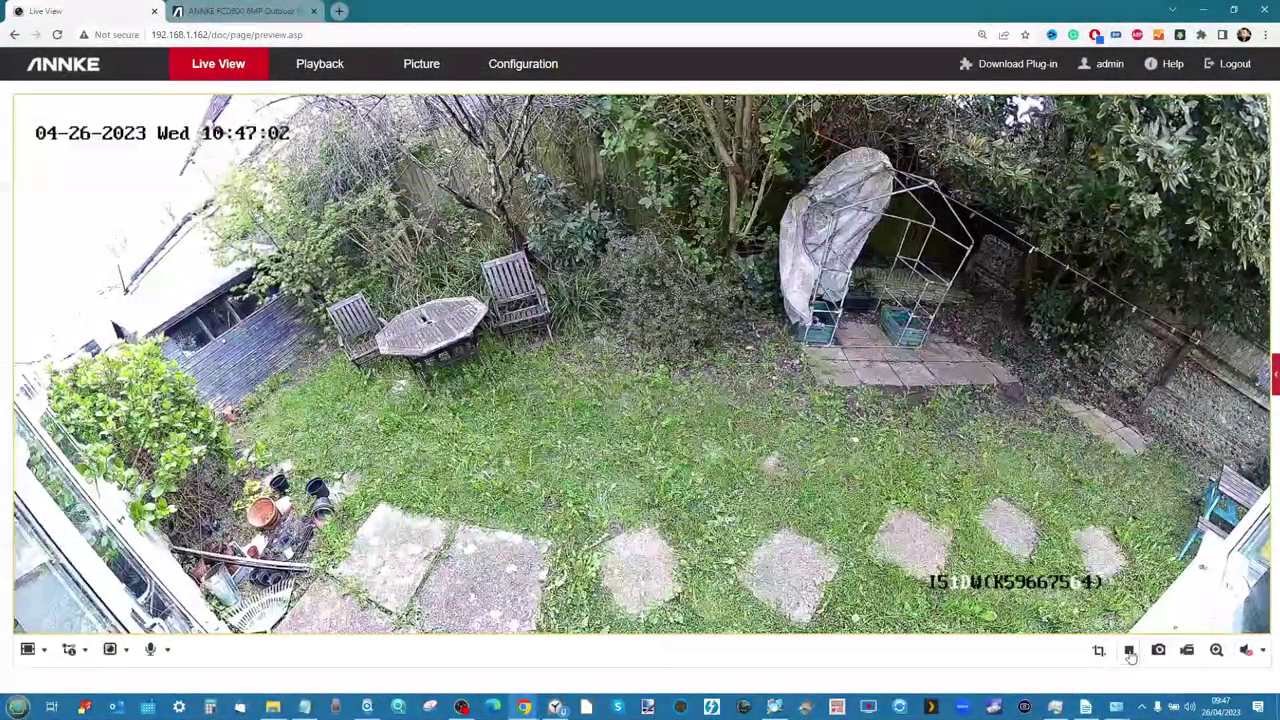
# Show the PTZ and preset panel beside the live garden view, then go to Configuration
pyautogui.click(1274, 376)
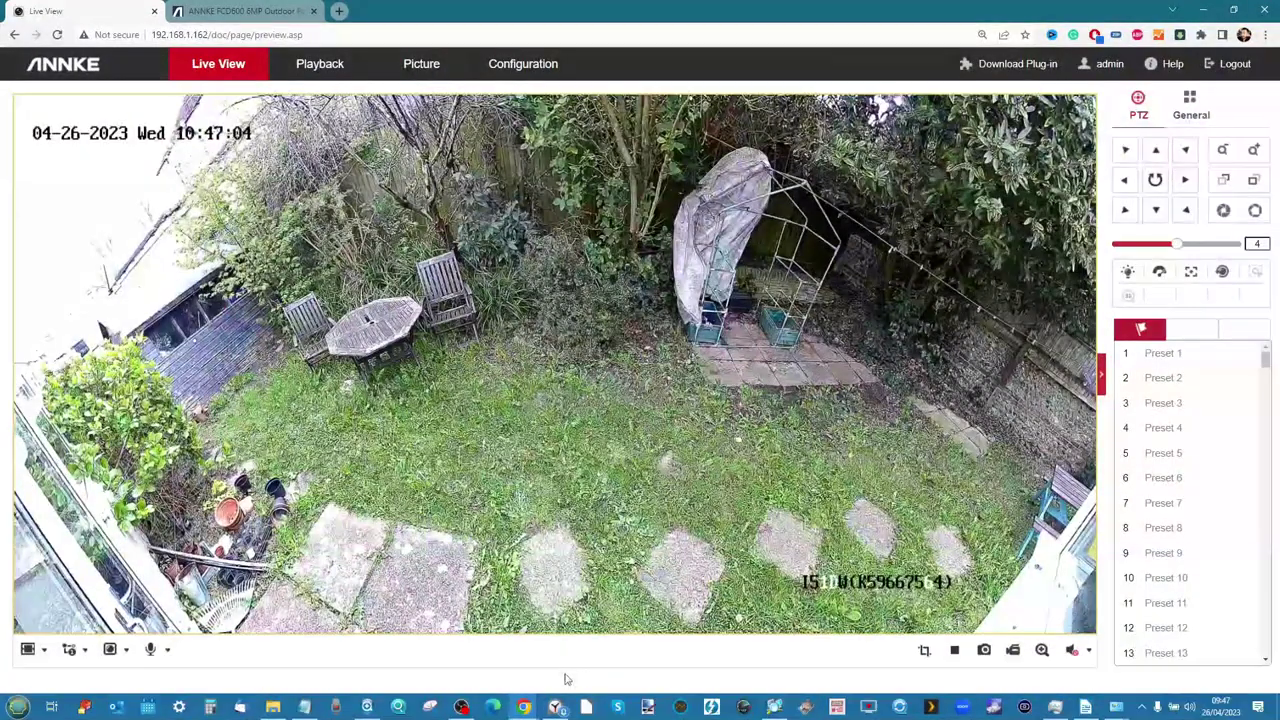
pyautogui.click(462, 707)
pyautogui.click(462, 707)
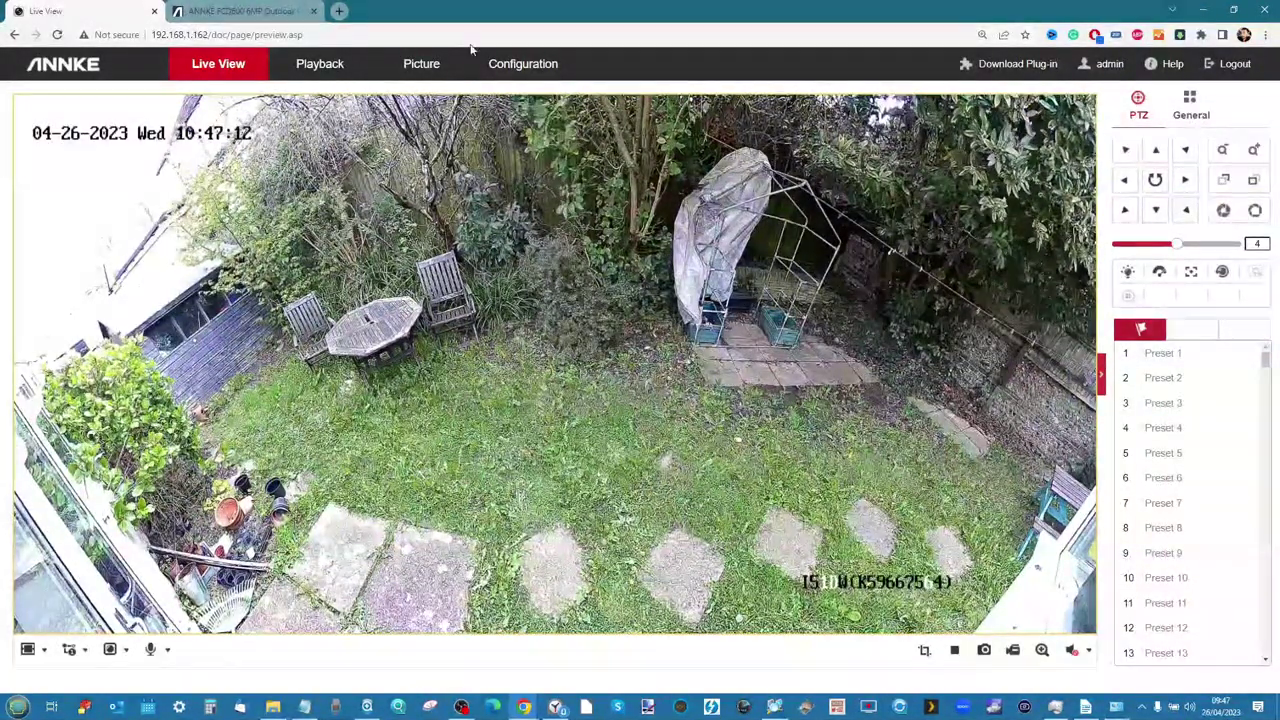
pyautogui.click(528, 66)
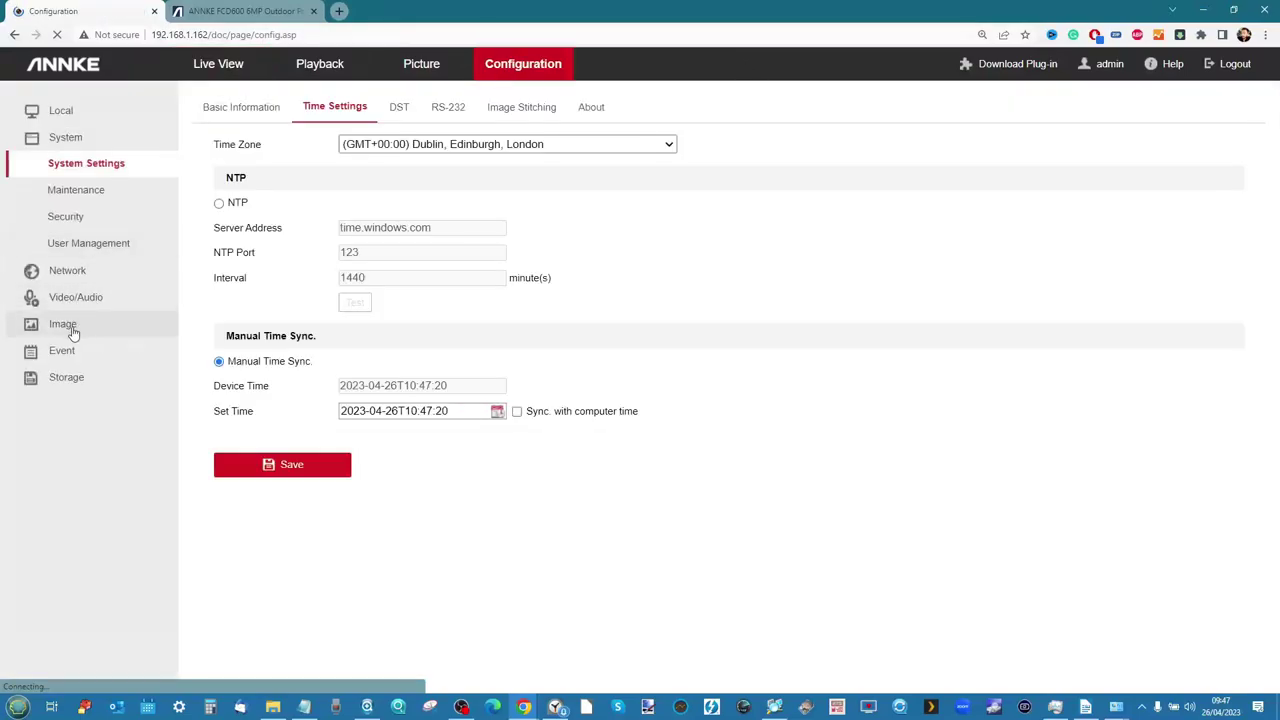
# In Smart Event intrusion detection, switch to region 3 and clear its existing areas
pyautogui.click(66, 351)
pyautogui.click(78, 293)
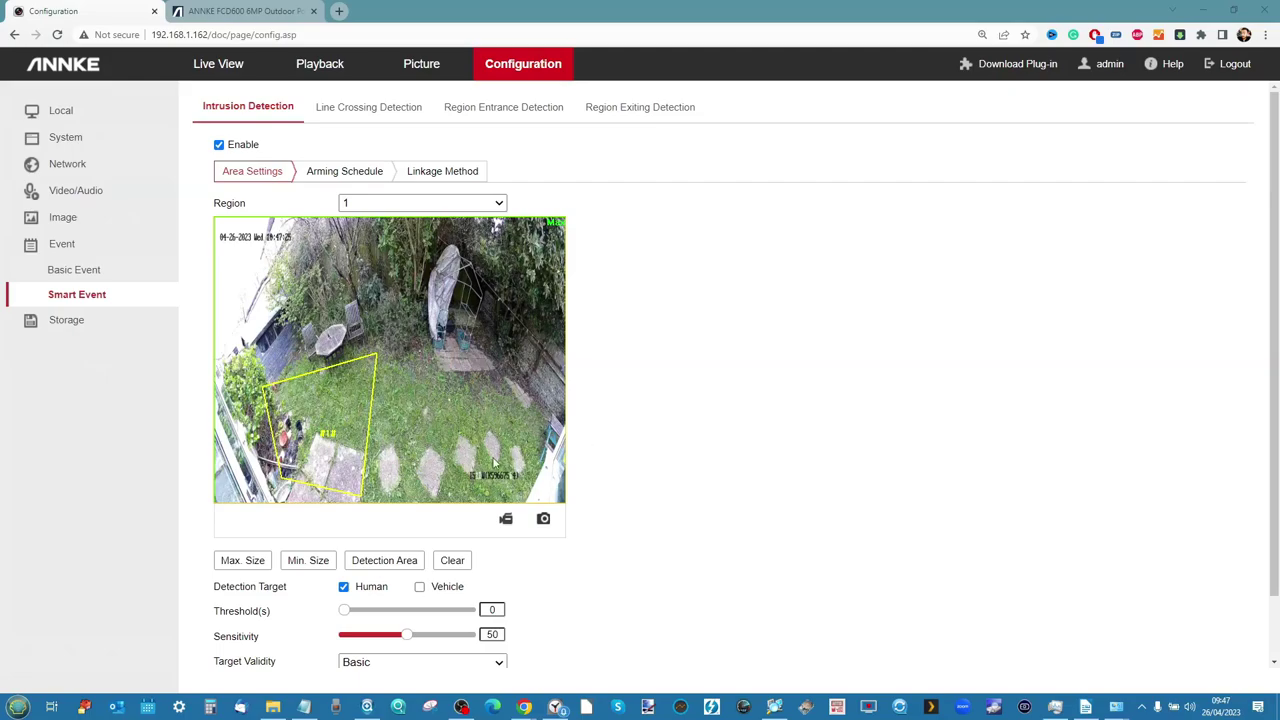
pyautogui.click(503, 204)
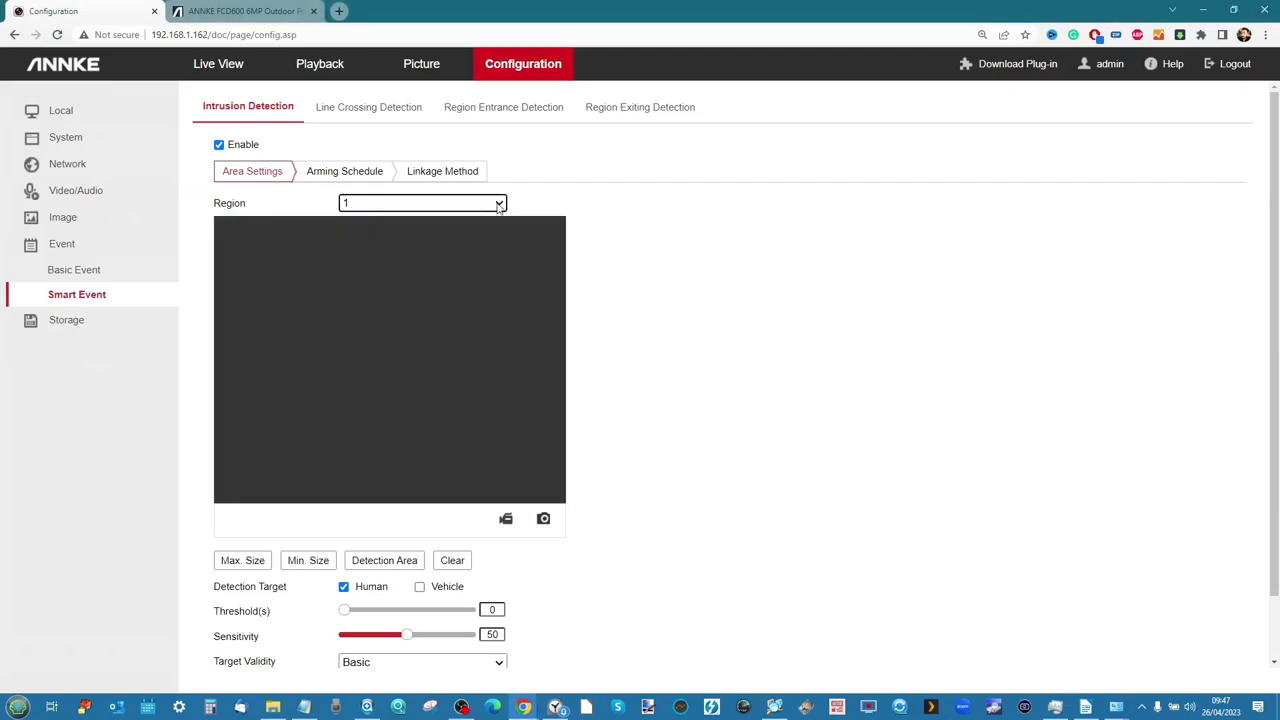
pyautogui.click(499, 204)
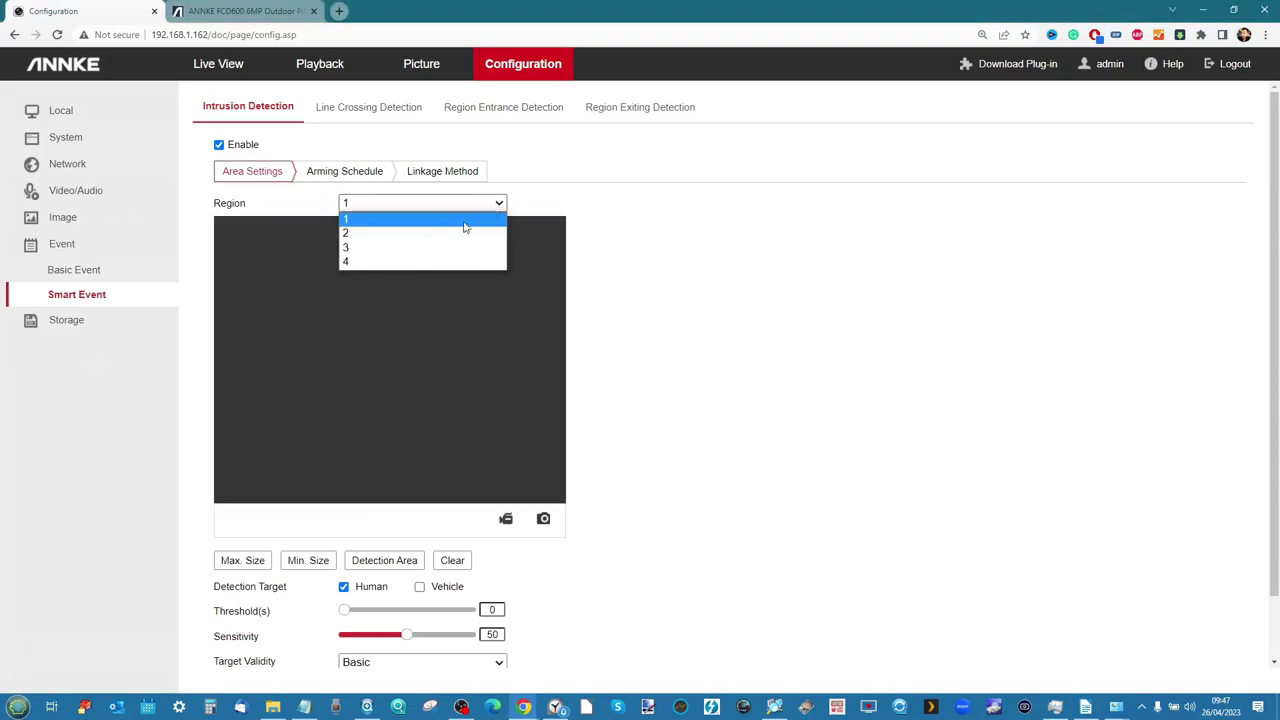
pyautogui.click(405, 248)
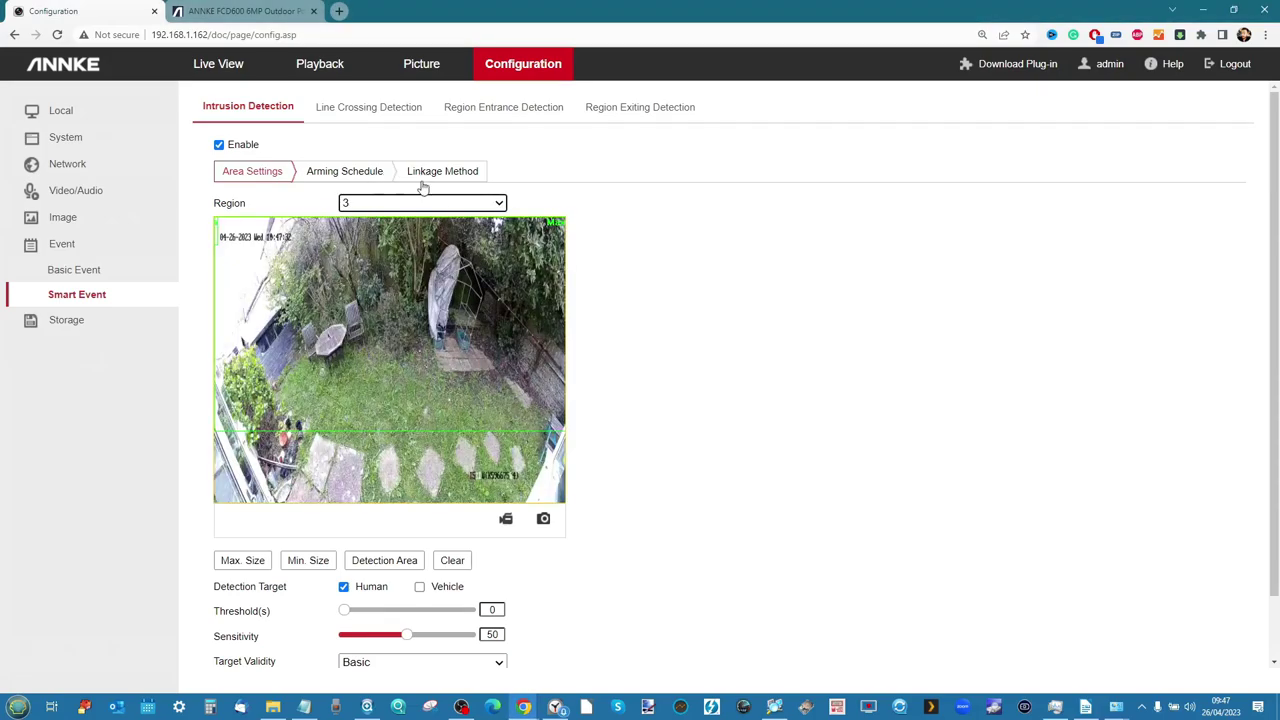
pyautogui.click(450, 562)
pyautogui.click(650, 429)
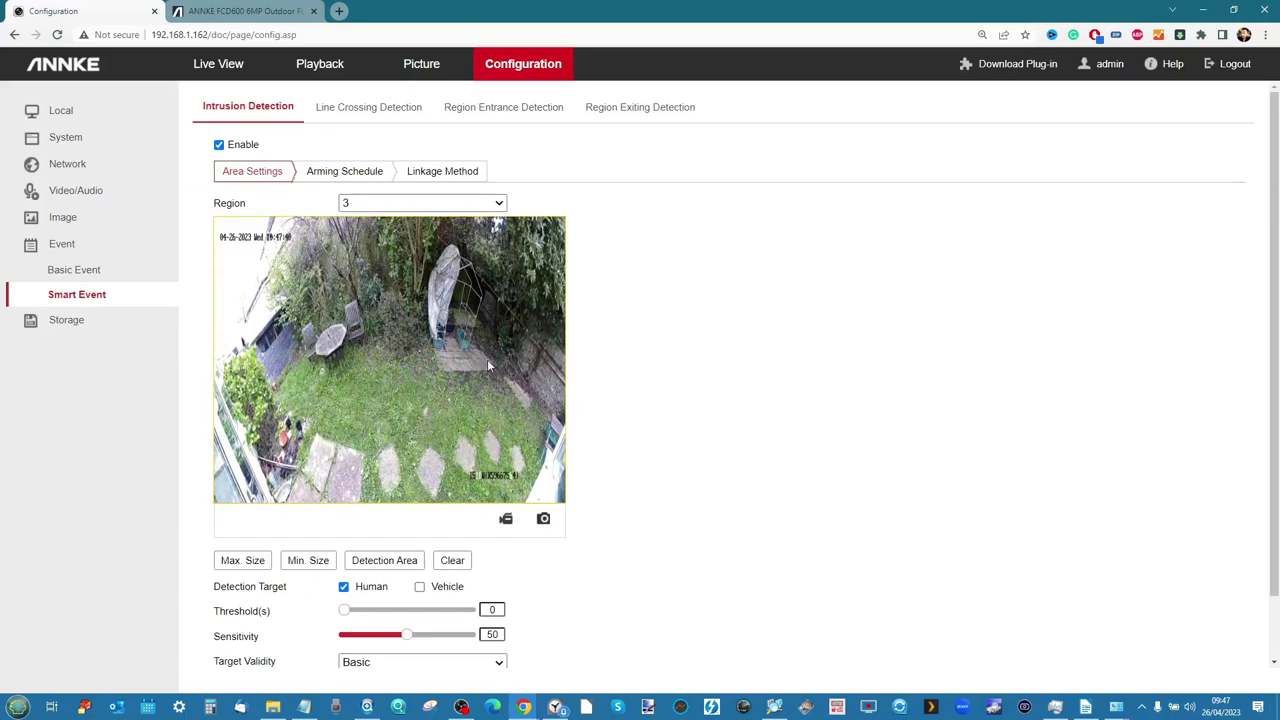
# Draw a four-sided area around the gazebo and view the intrusion arming schedule
pyautogui.click(420, 258)
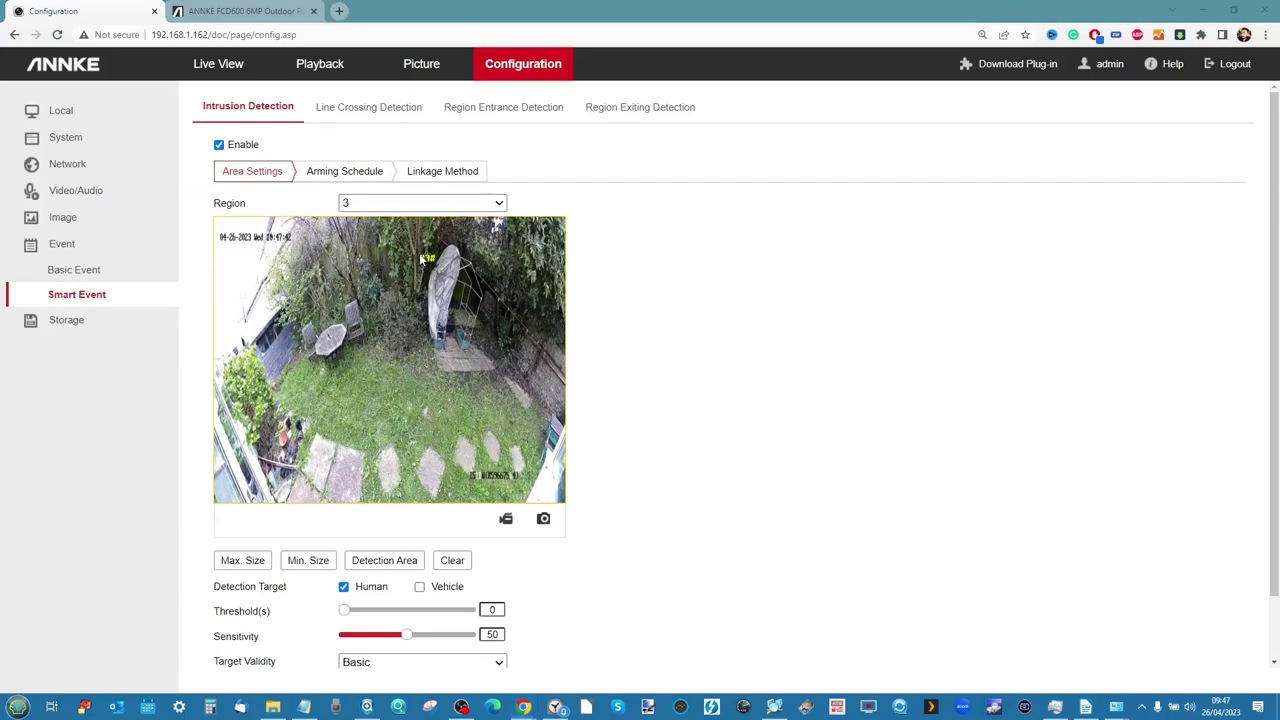
pyautogui.click(415, 374)
pyautogui.click(516, 376)
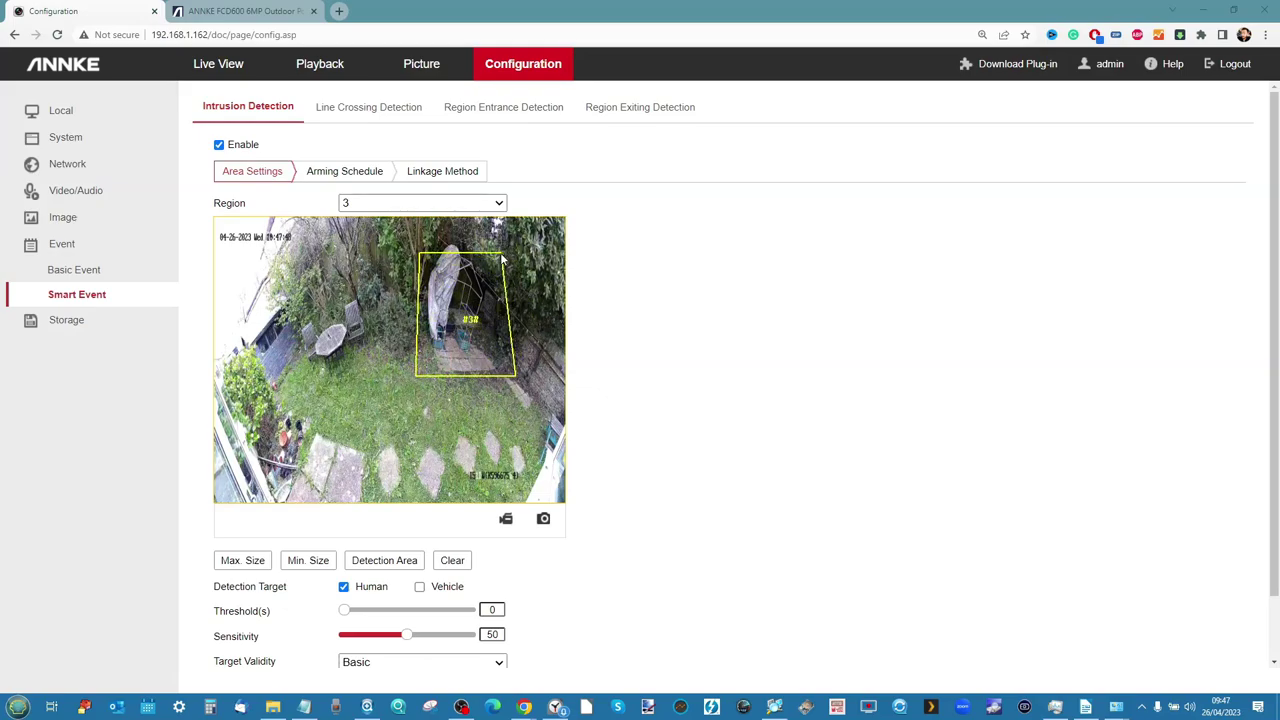
pyautogui.scroll(-1, 628, 463)
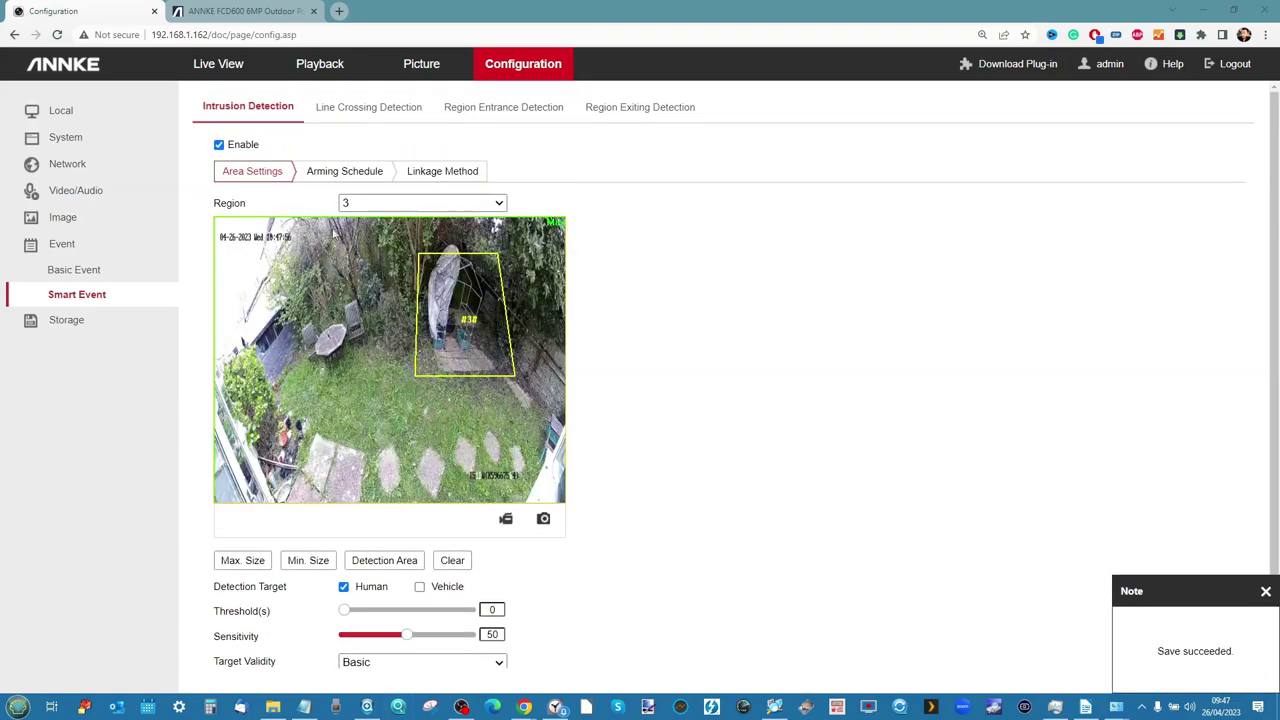
pyautogui.click(350, 174)
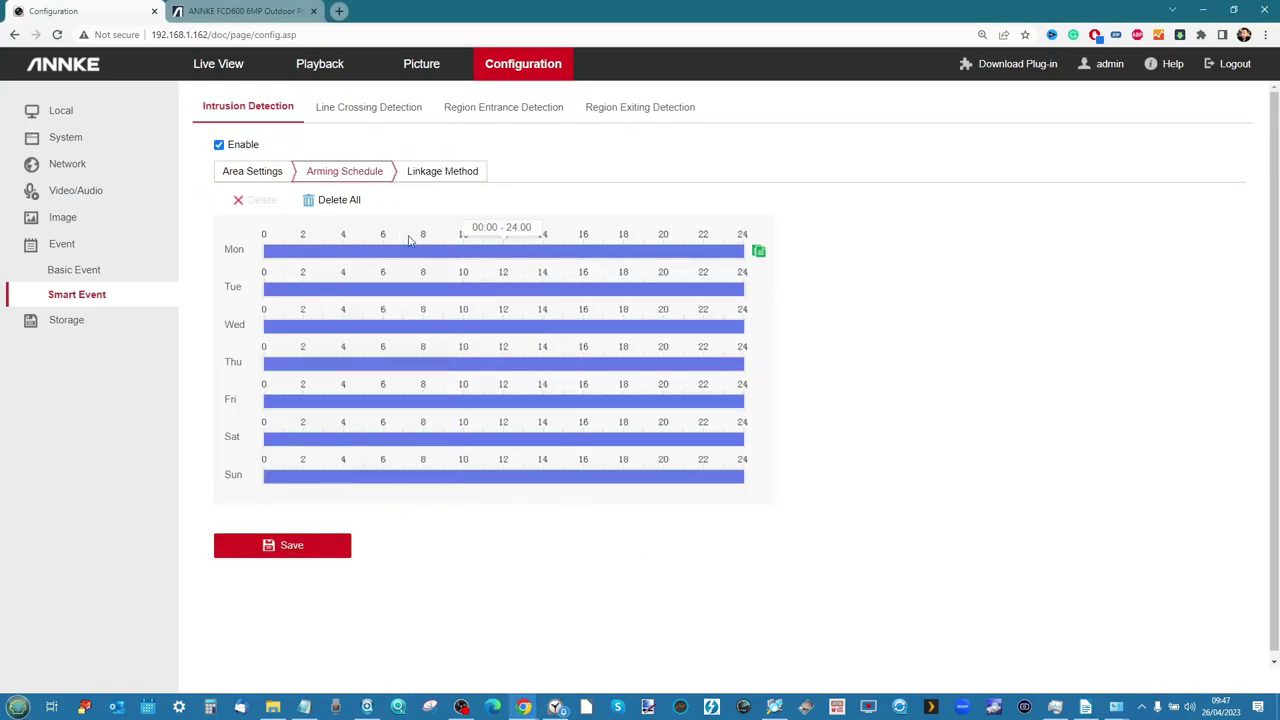
# Review the intrusion linkage actions: surveillance-centre notification, FTP/memory-card upload, A1 recording
pyautogui.click(439, 173)
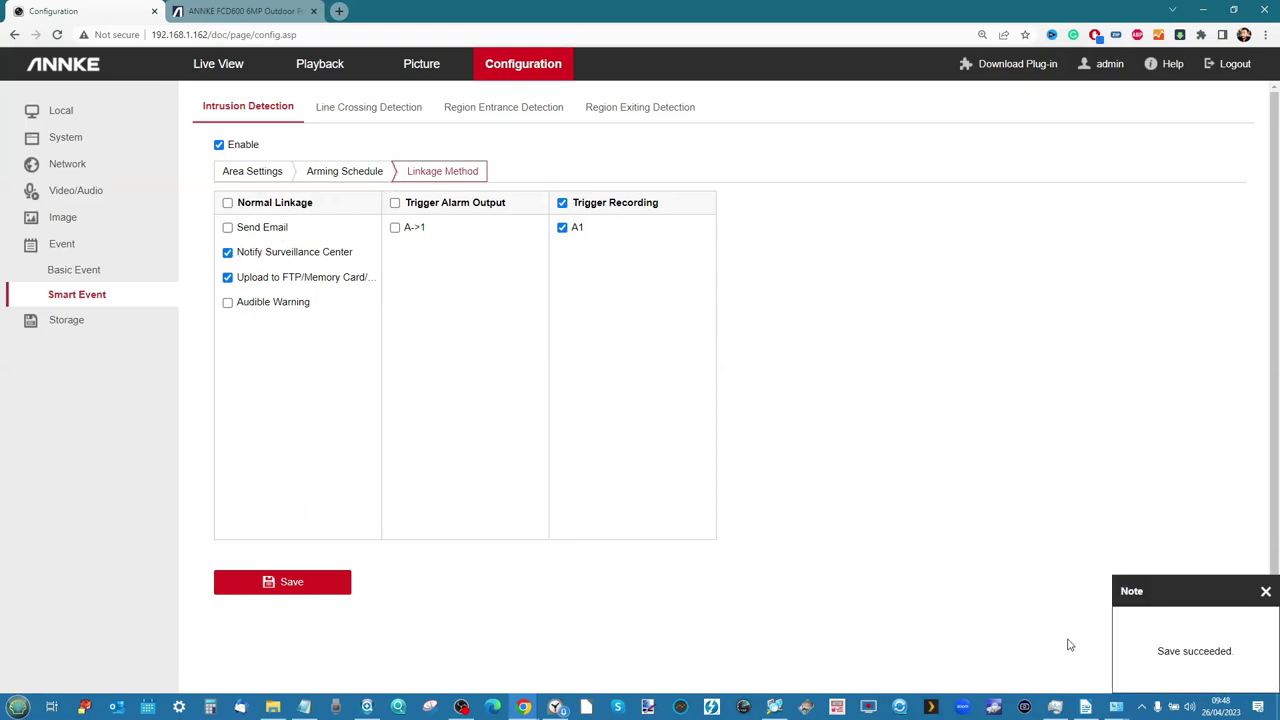
pyautogui.click(367, 117)
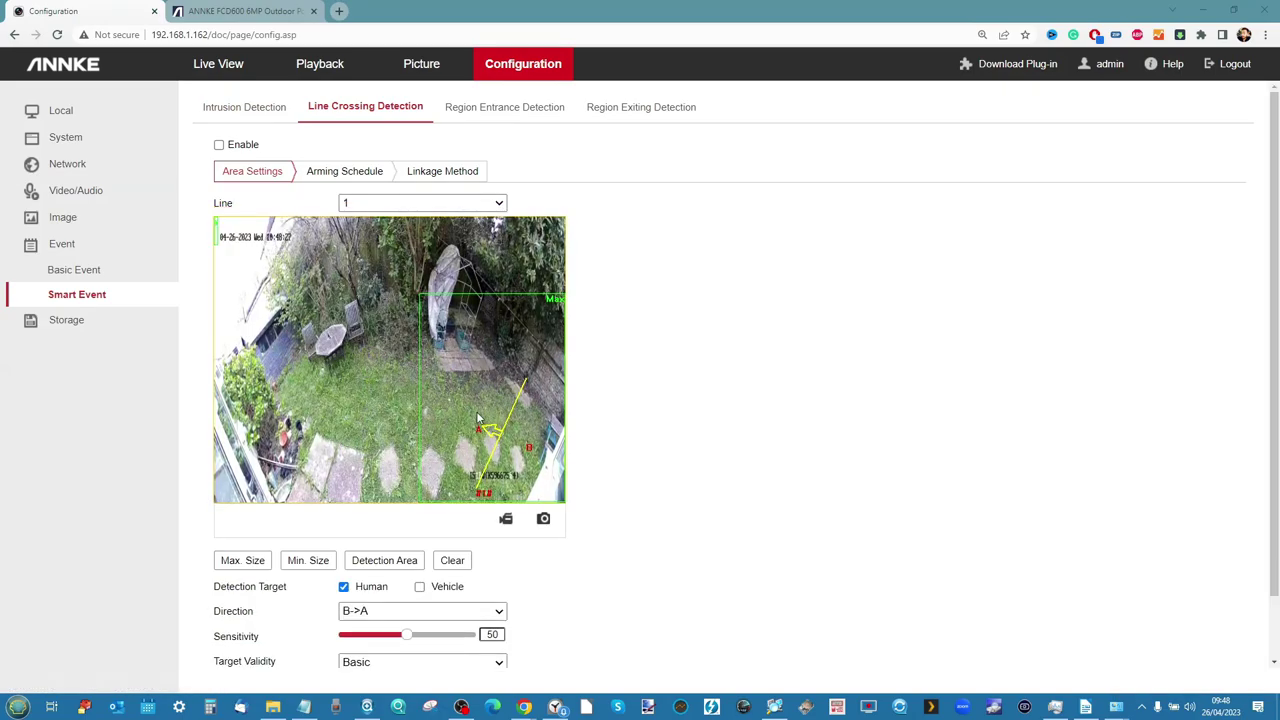
# Check the line crossing arming schedule, then go back to intrusion detection
pyautogui.scroll(-1, 666, 417)
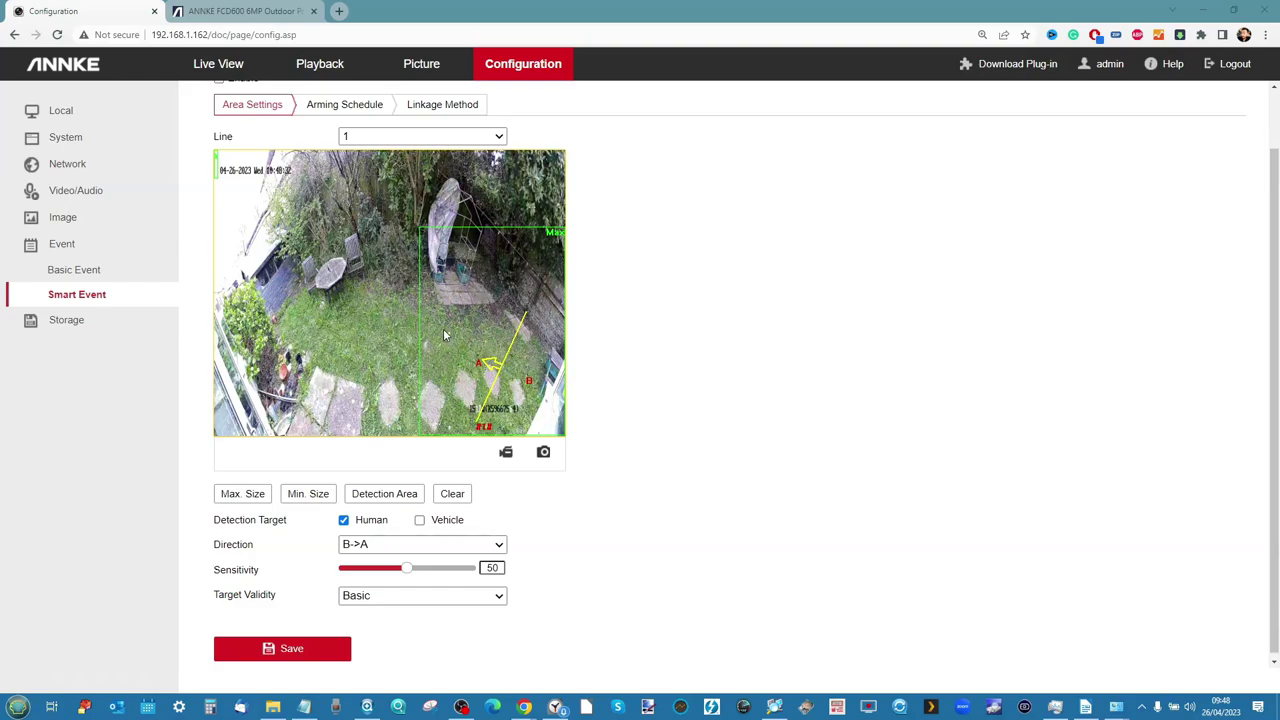
pyautogui.click(365, 106)
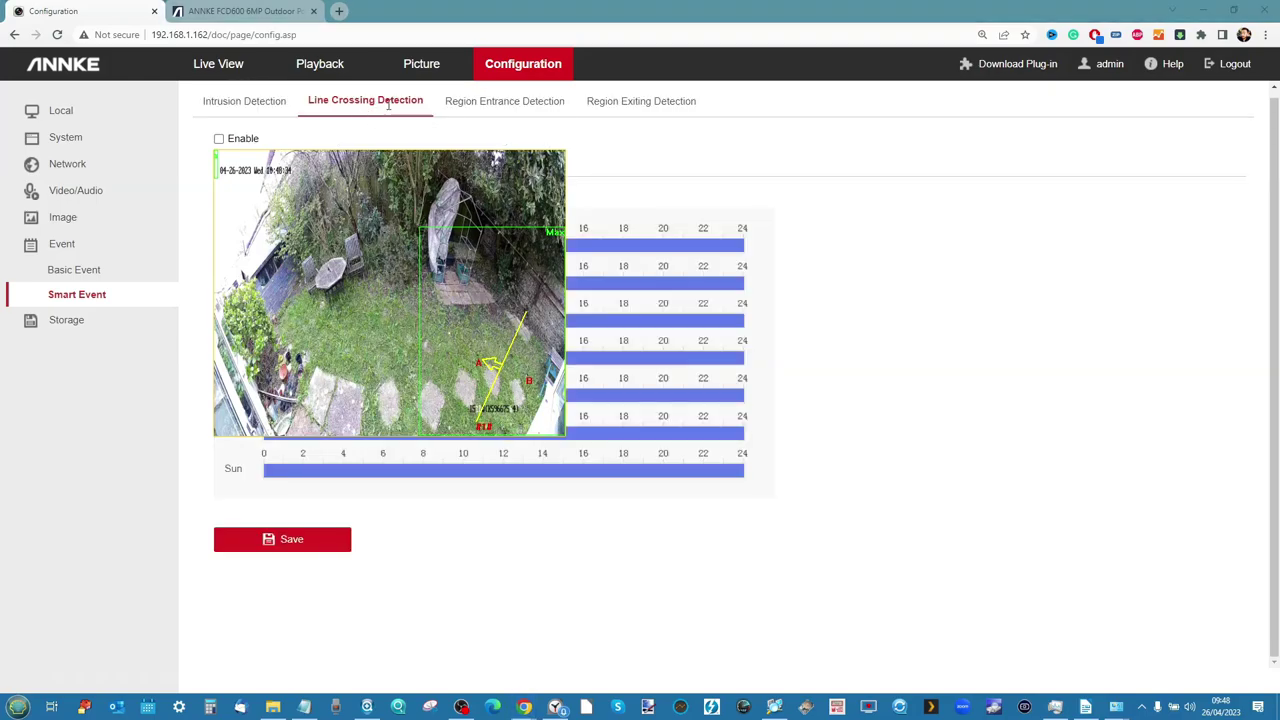
pyautogui.click(241, 106)
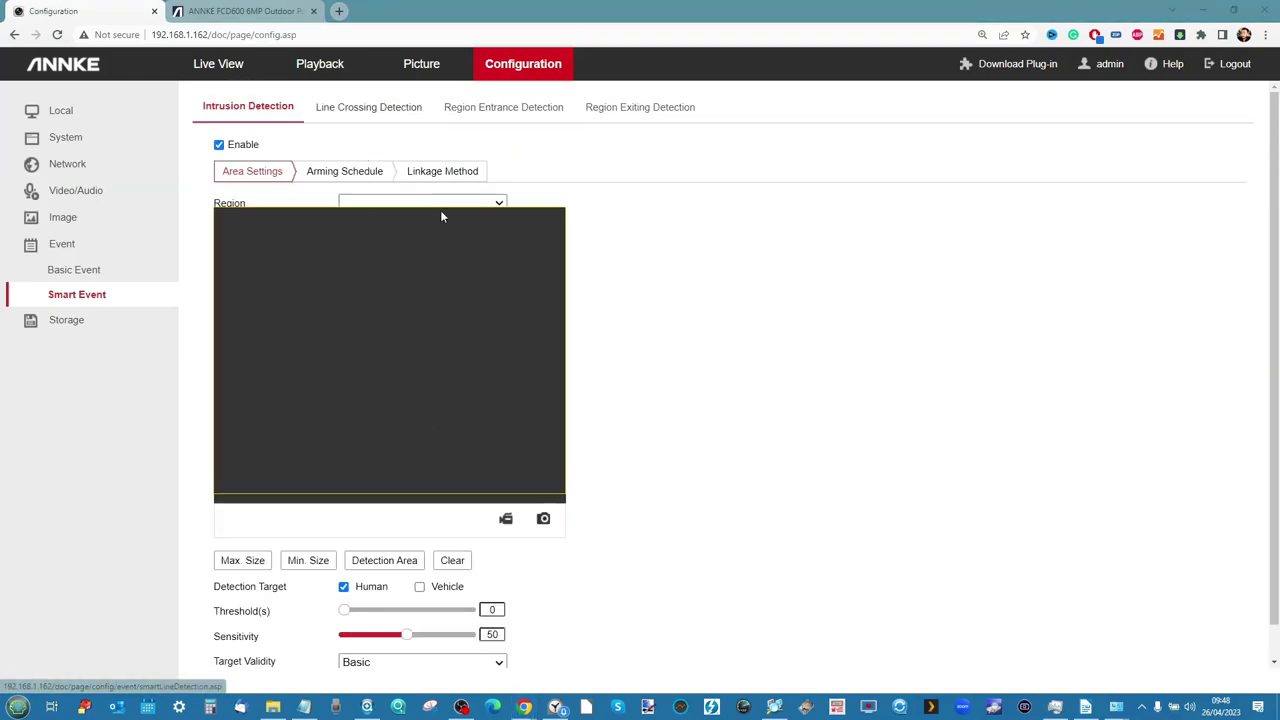
# Select intrusion region 4, clear all its areas, and return to line crossing detection
pyautogui.click(498, 204)
pyautogui.click(400, 260)
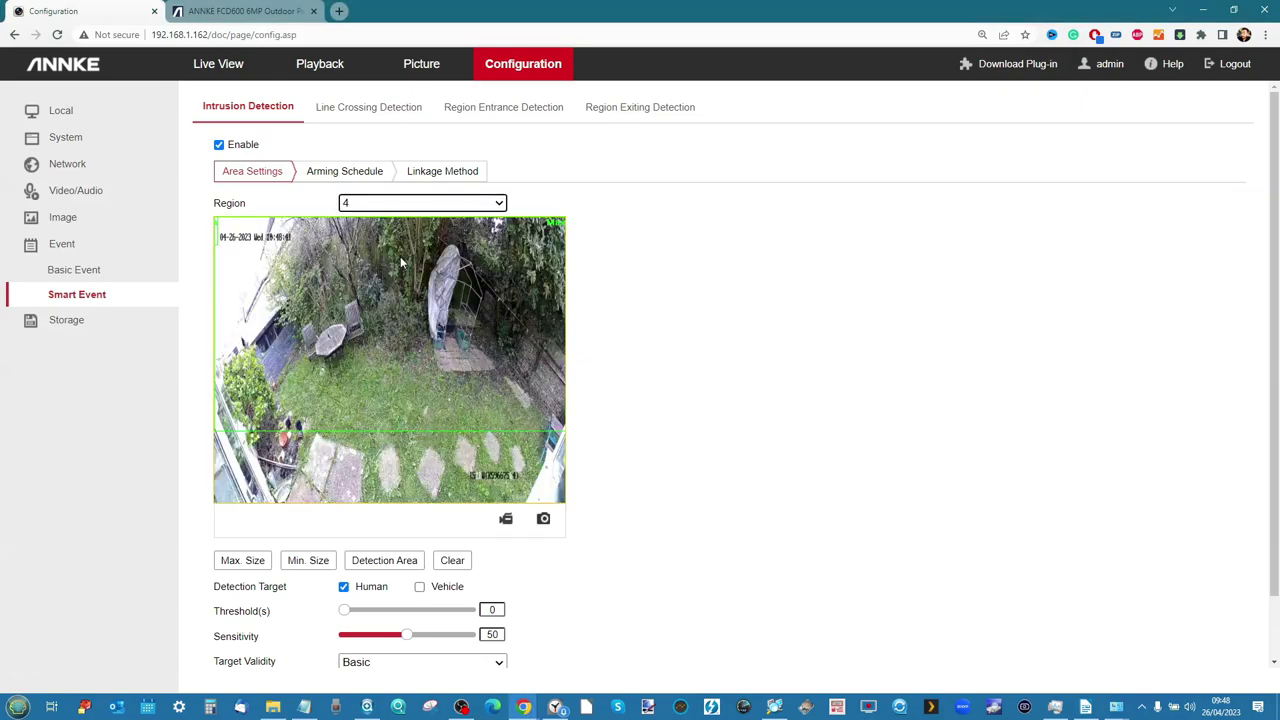
pyautogui.click(451, 561)
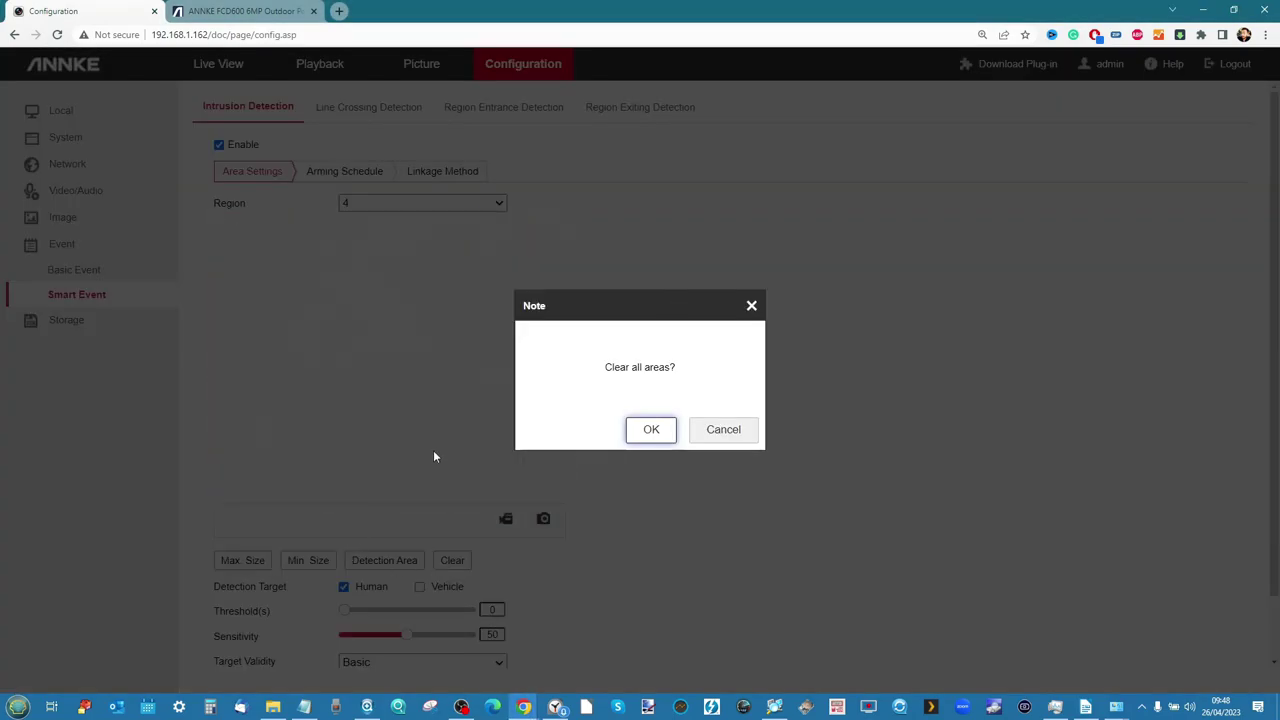
pyautogui.click(634, 431)
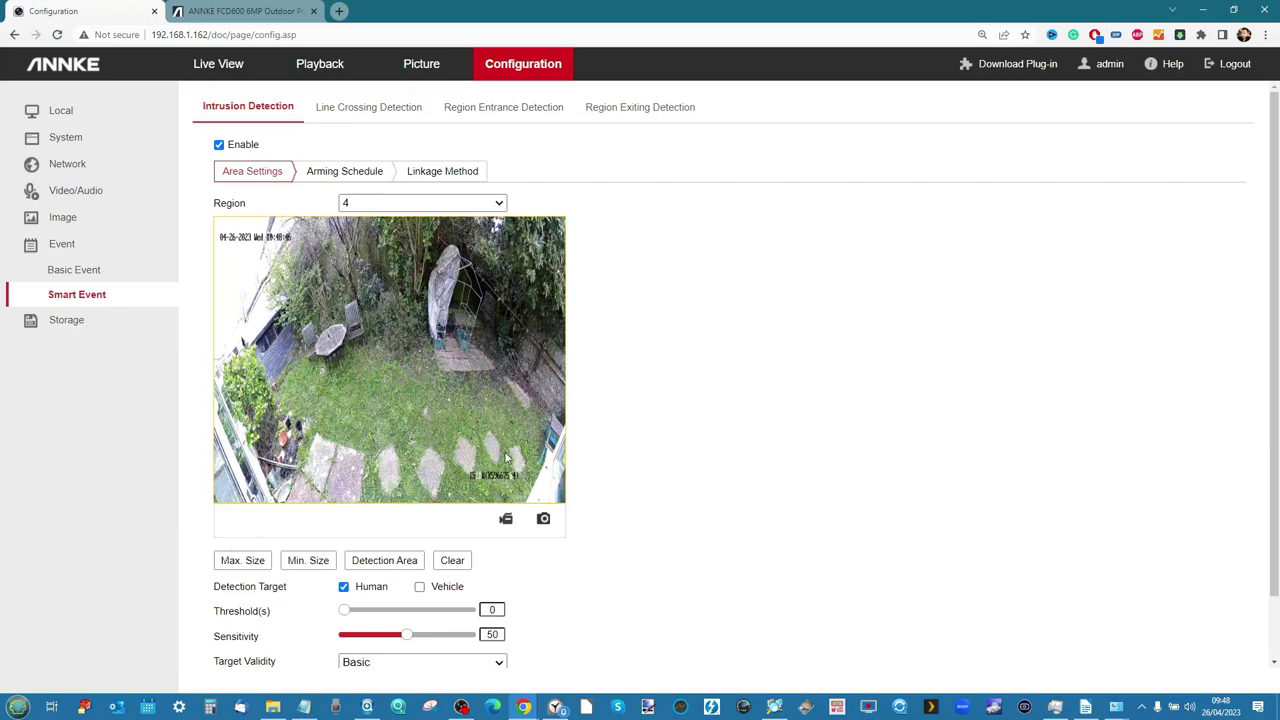
pyautogui.click(383, 561)
pyautogui.click(370, 108)
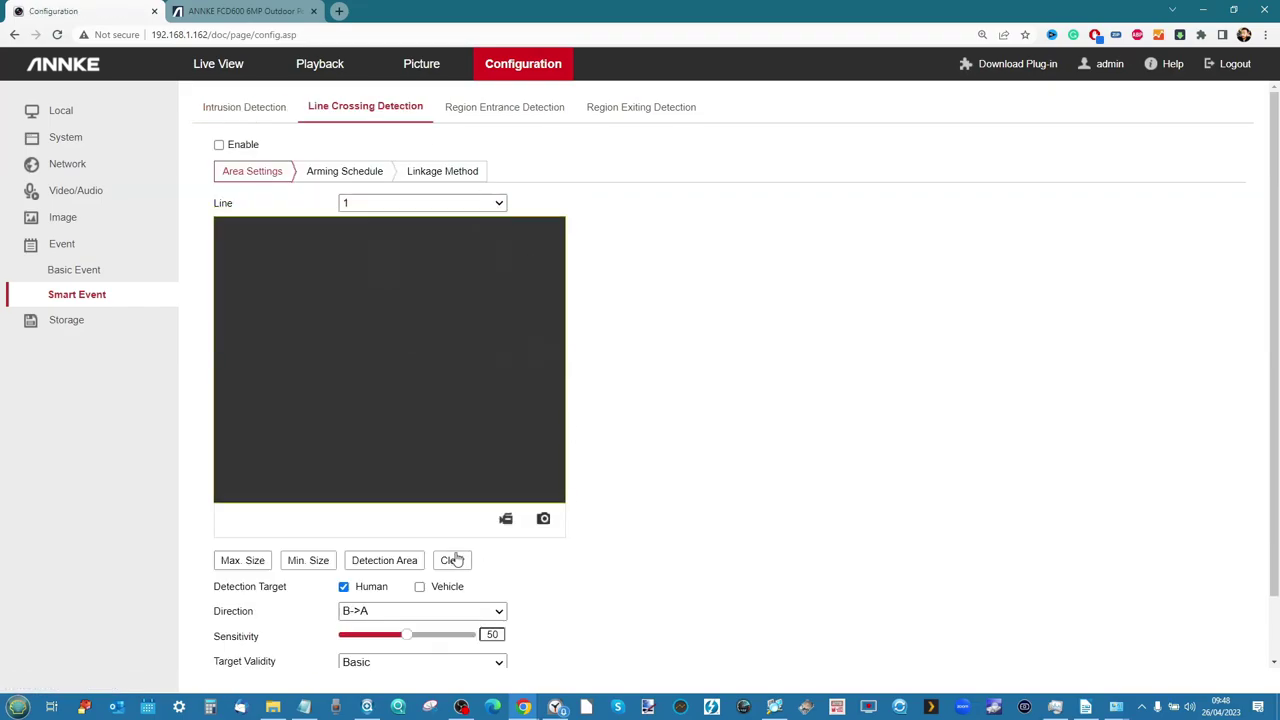
# Select line 4 and draw its vertical crossing line in the preview
pyautogui.click(416, 204)
pyautogui.click(398, 262)
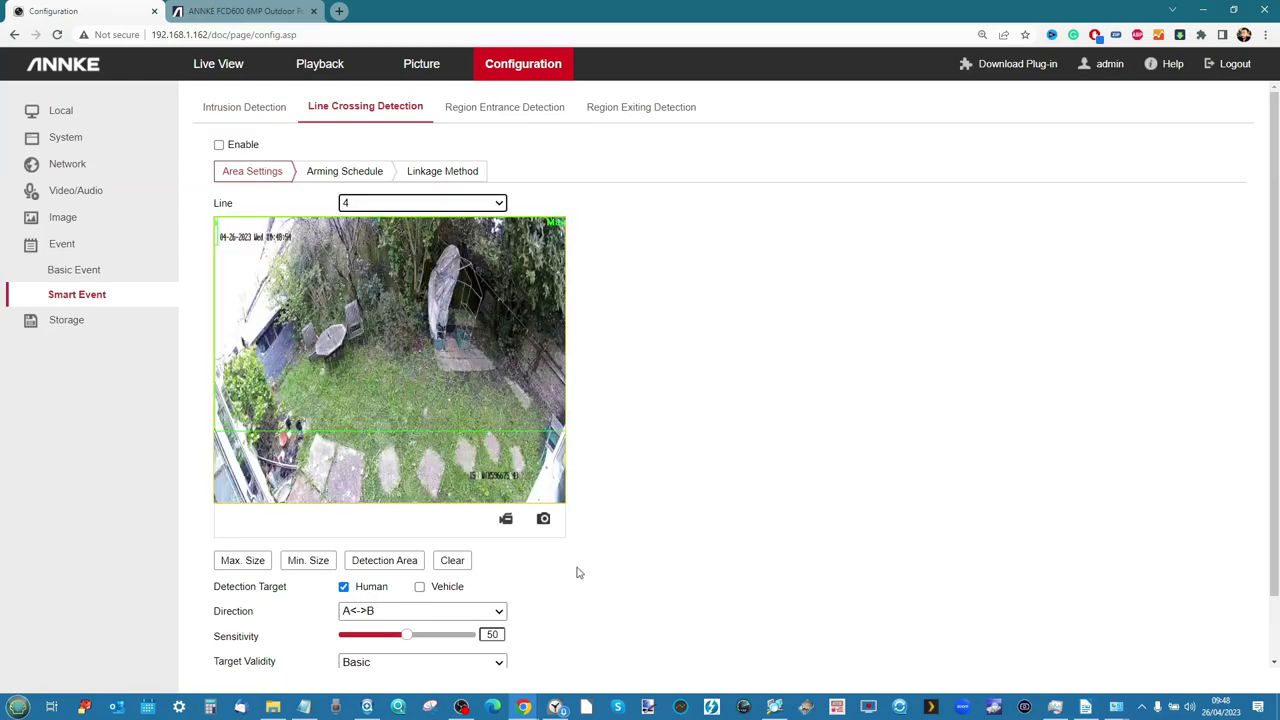
pyautogui.click(400, 565)
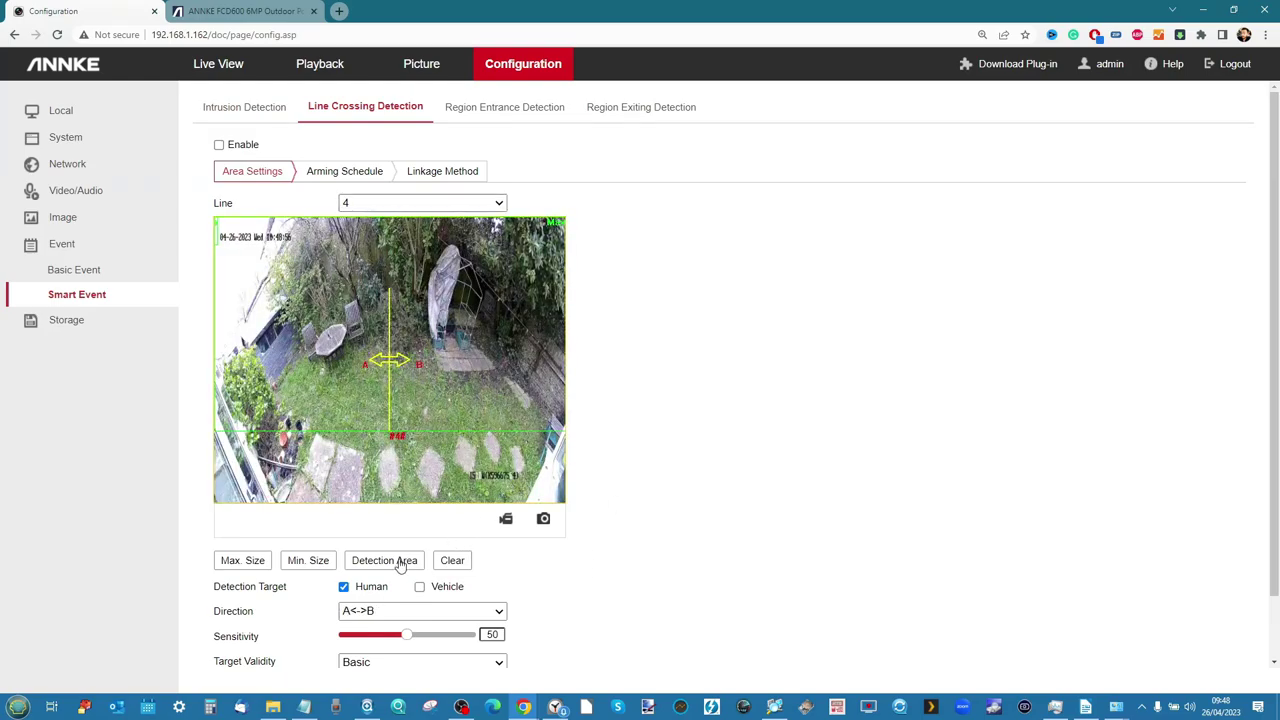
pyautogui.click(388, 358)
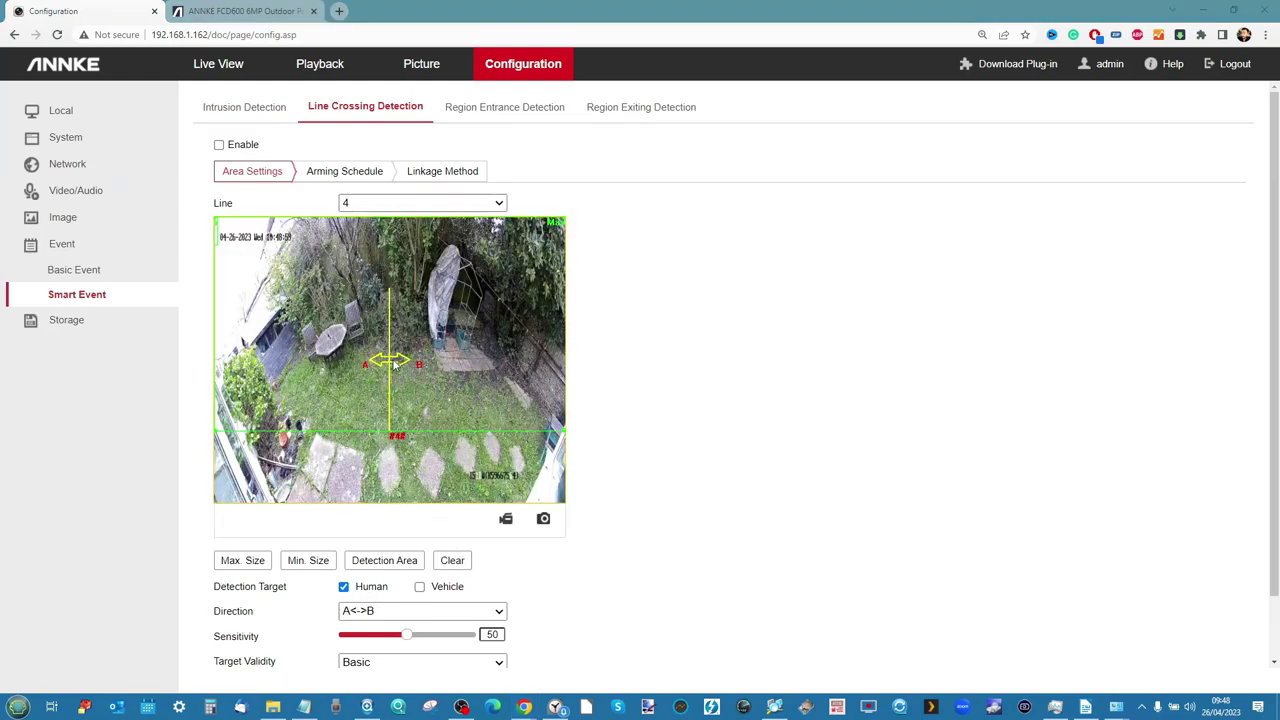
pyautogui.moveTo(395, 362); pyautogui.dragTo(391, 364)
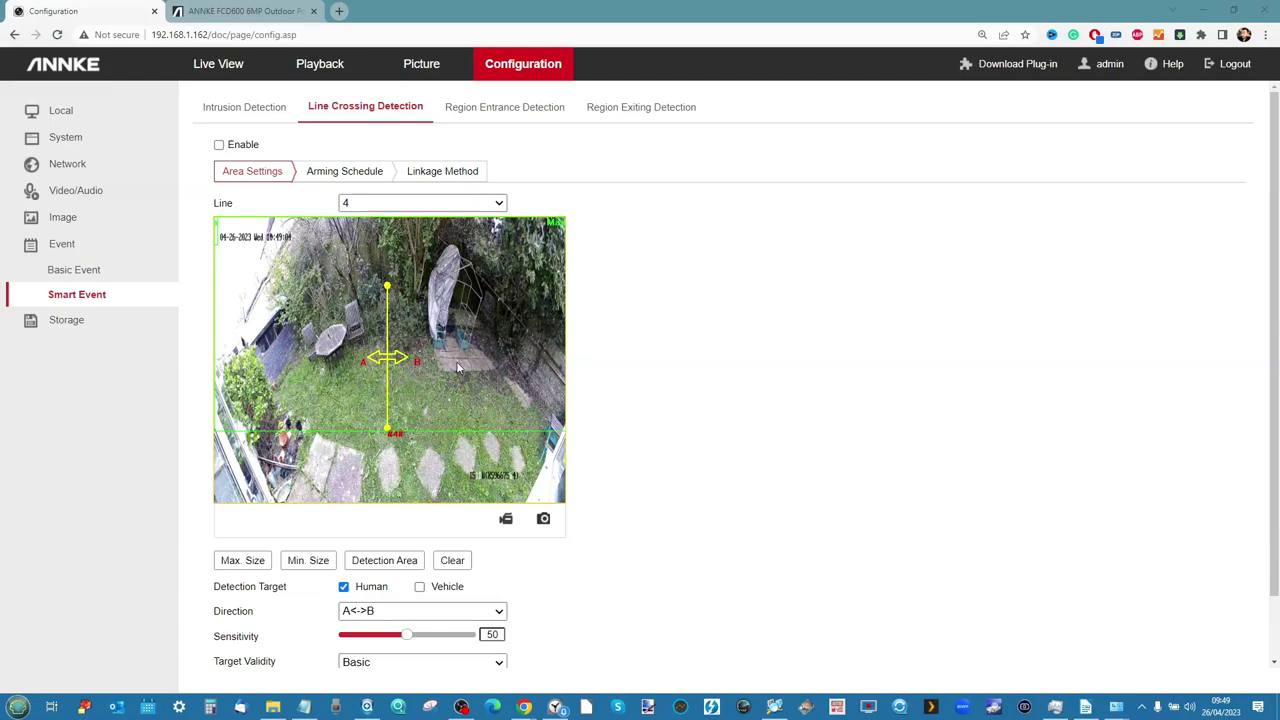
# Set line 4's crossing direction to B->A and save it
pyautogui.click(384, 618)
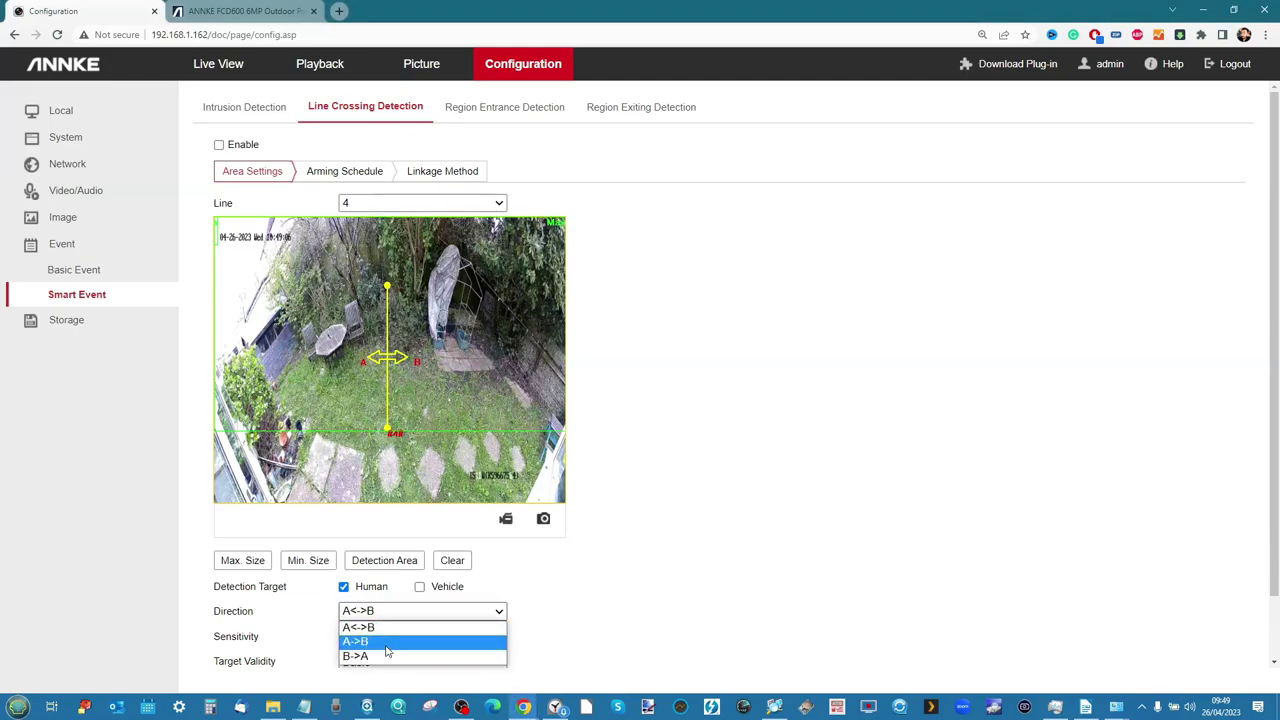
pyautogui.click(385, 655)
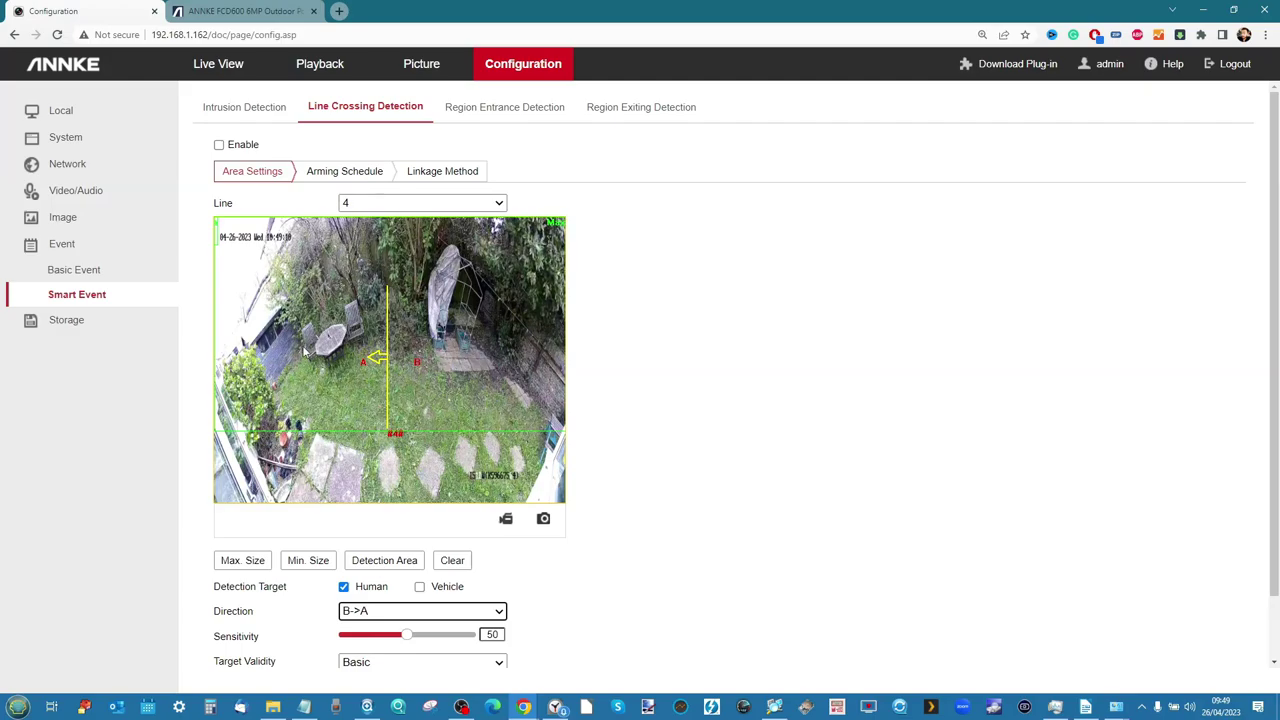
pyautogui.scroll(-1, 774, 503)
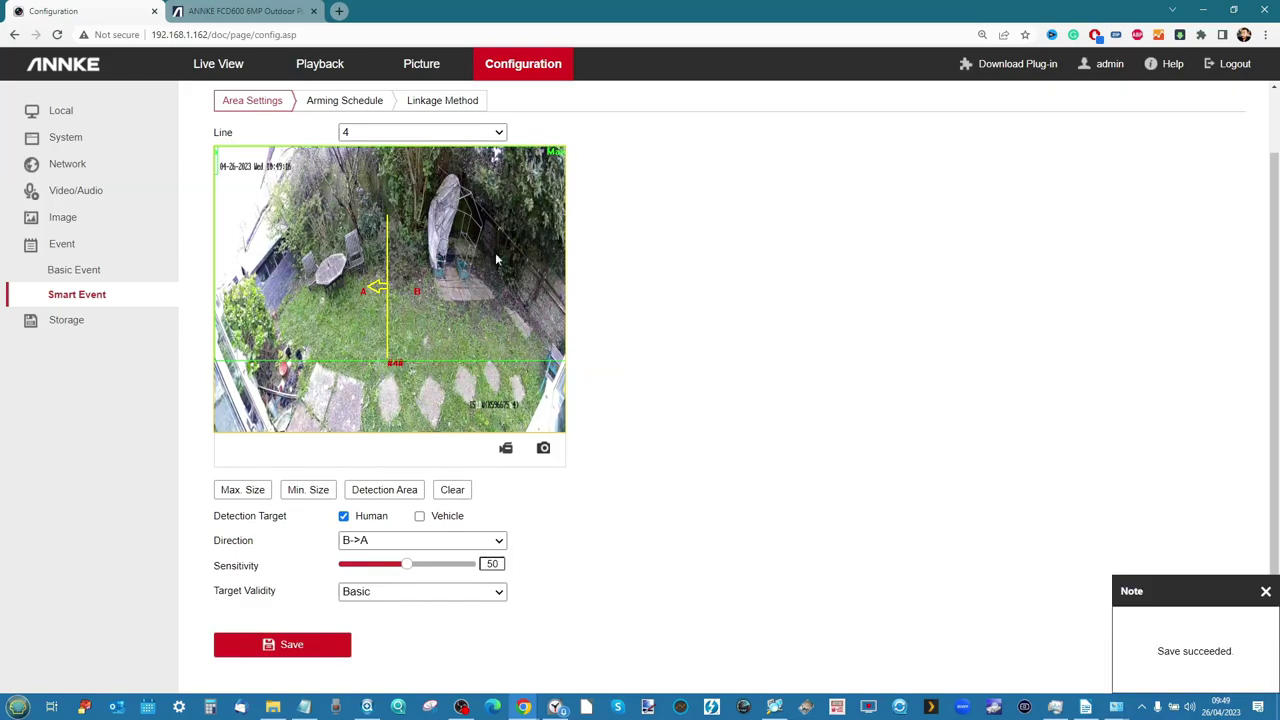
pyautogui.scroll(1, 397, 100)
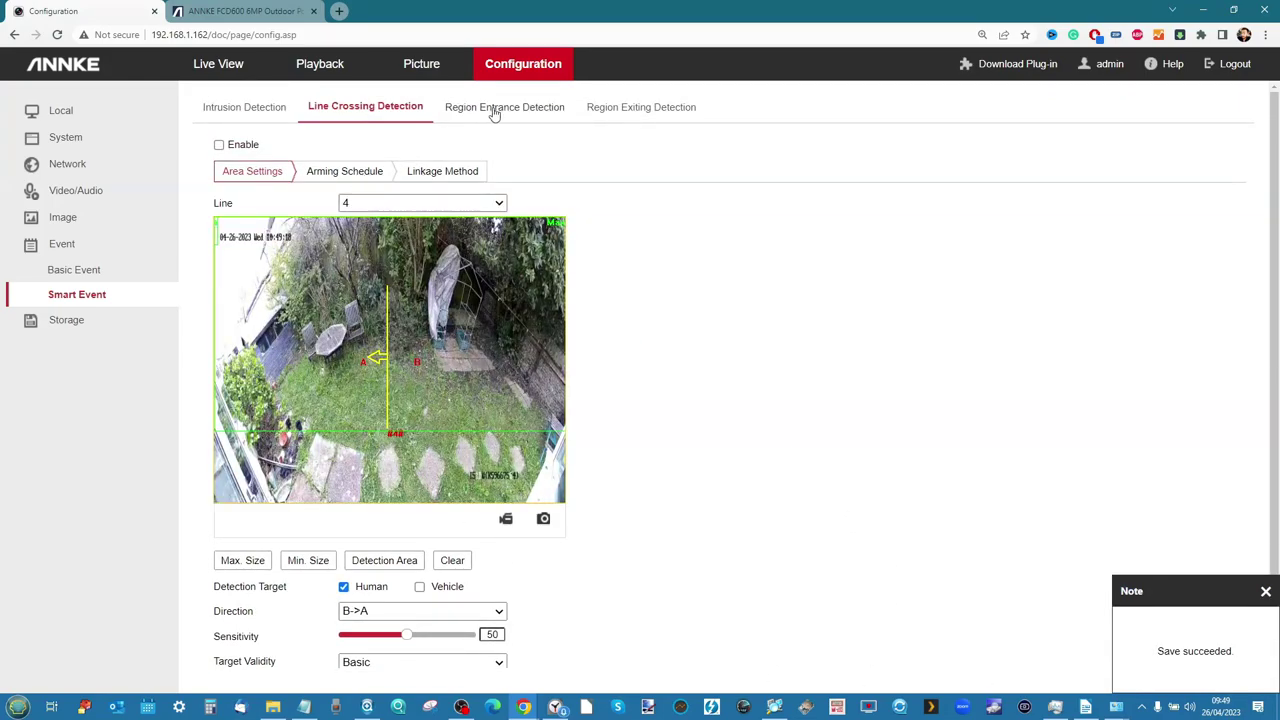
pyautogui.click(496, 108)
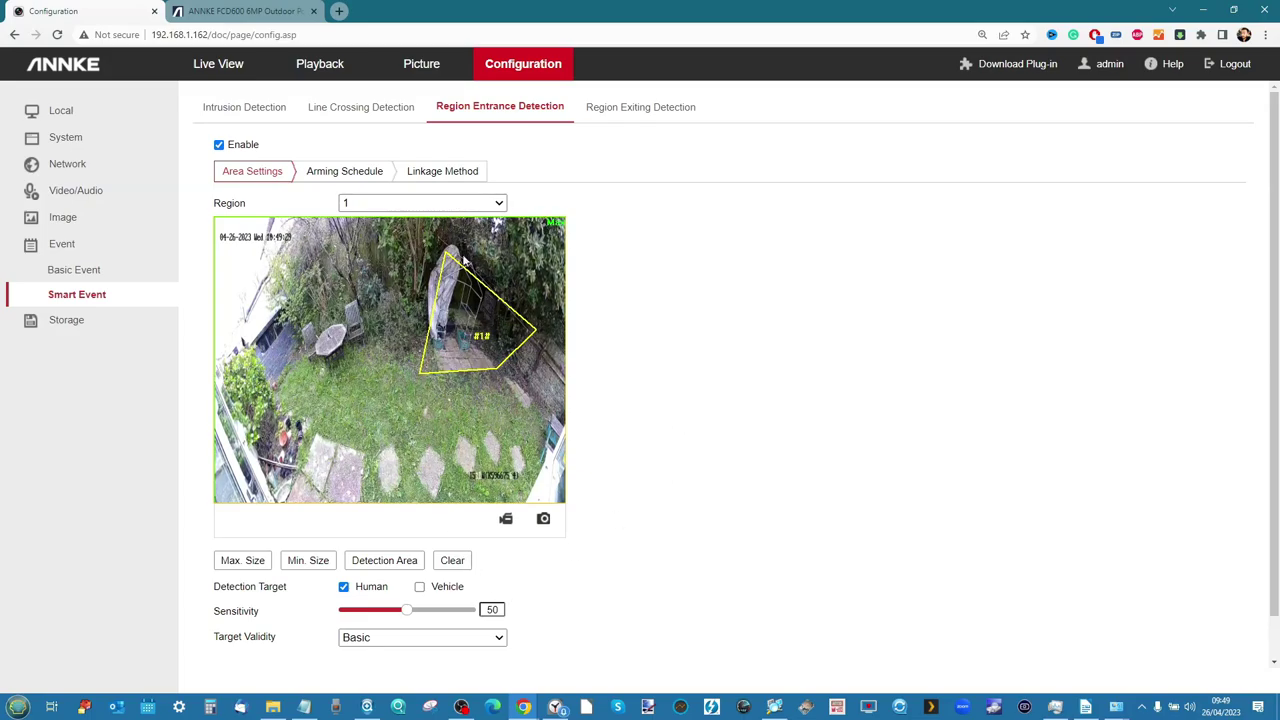
# Select region entrance region 4 and clear all its existing areas
pyautogui.click(461, 206)
pyautogui.click(395, 263)
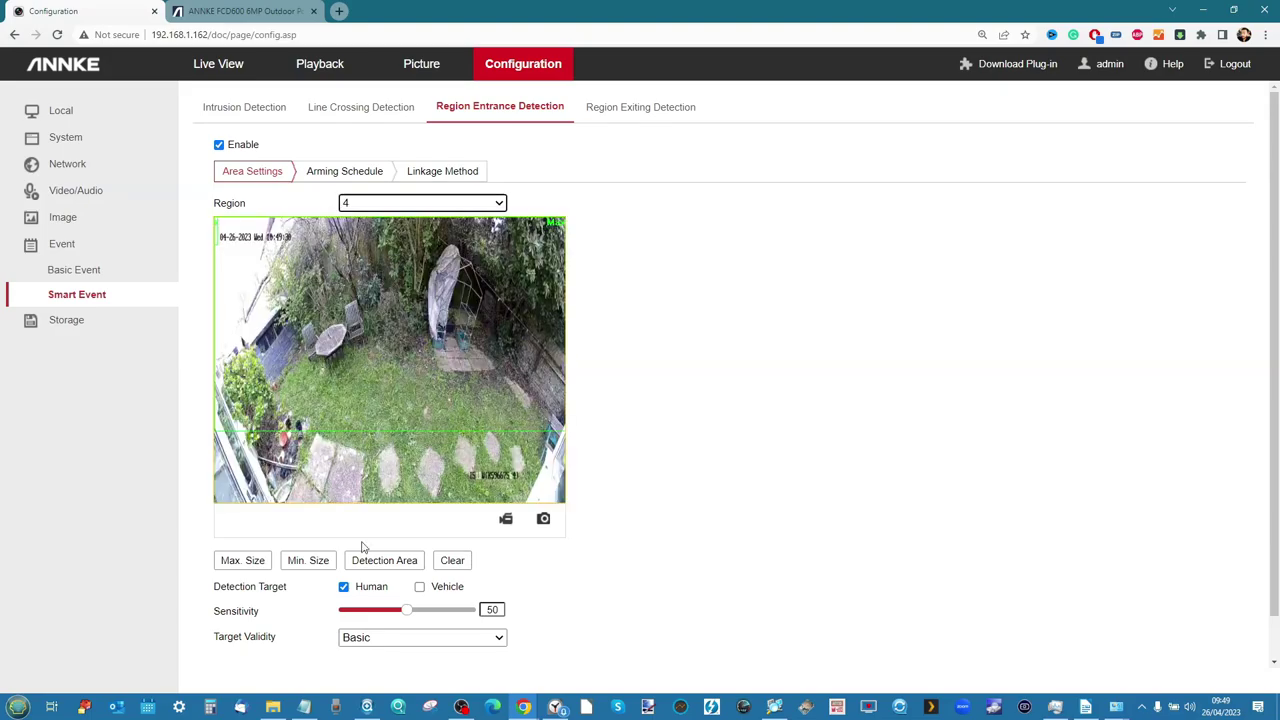
pyautogui.click(453, 562)
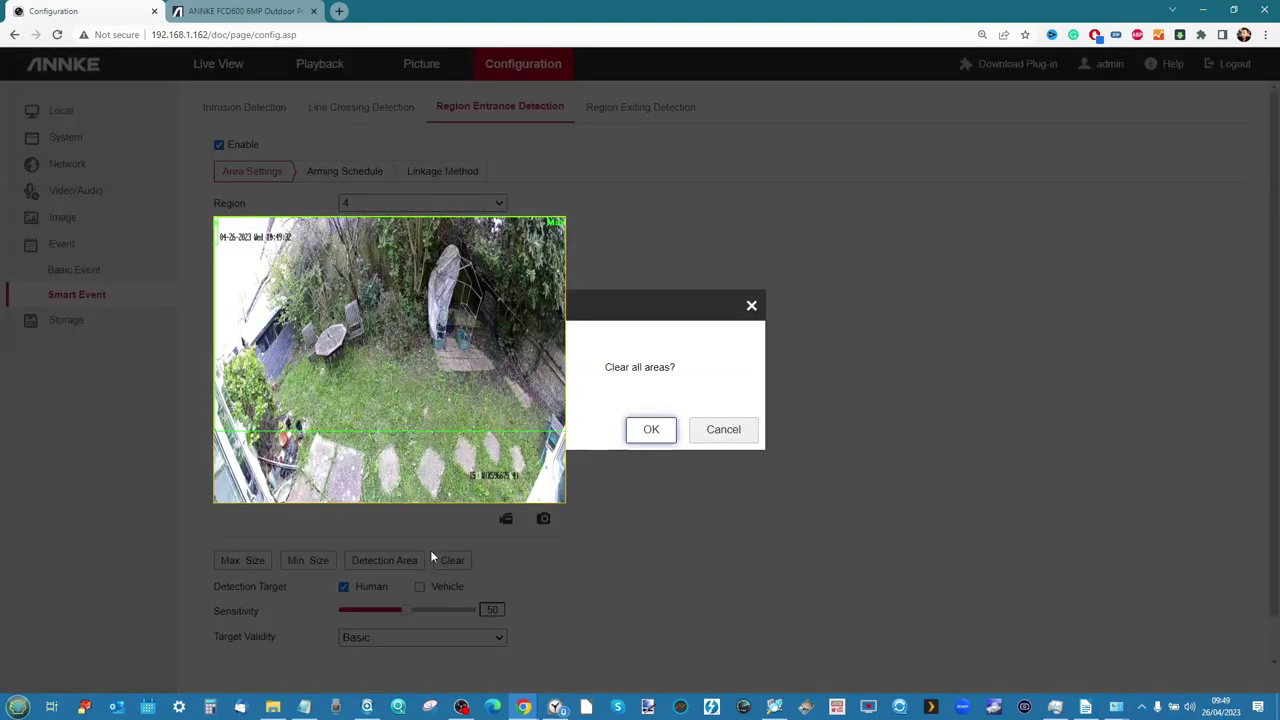
pyautogui.click(651, 430)
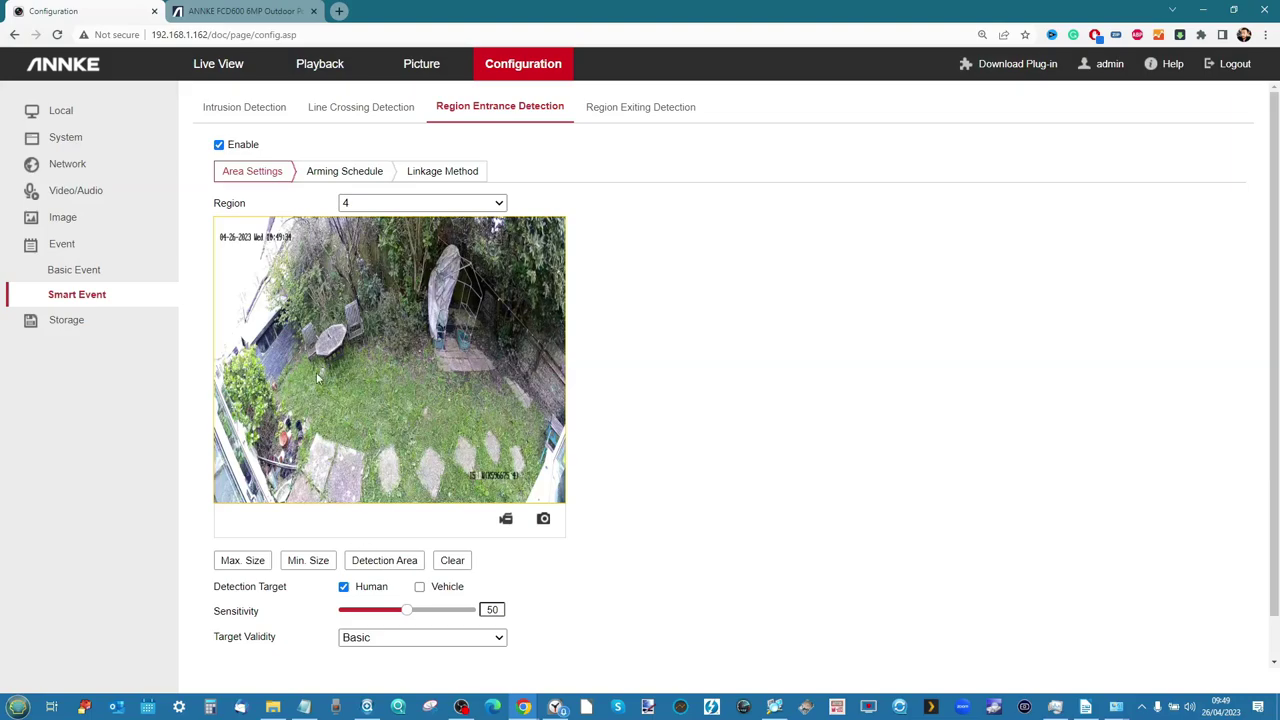
# Draw a four-corner zone around the garden table and chairs and save it
pyautogui.click(291, 297)
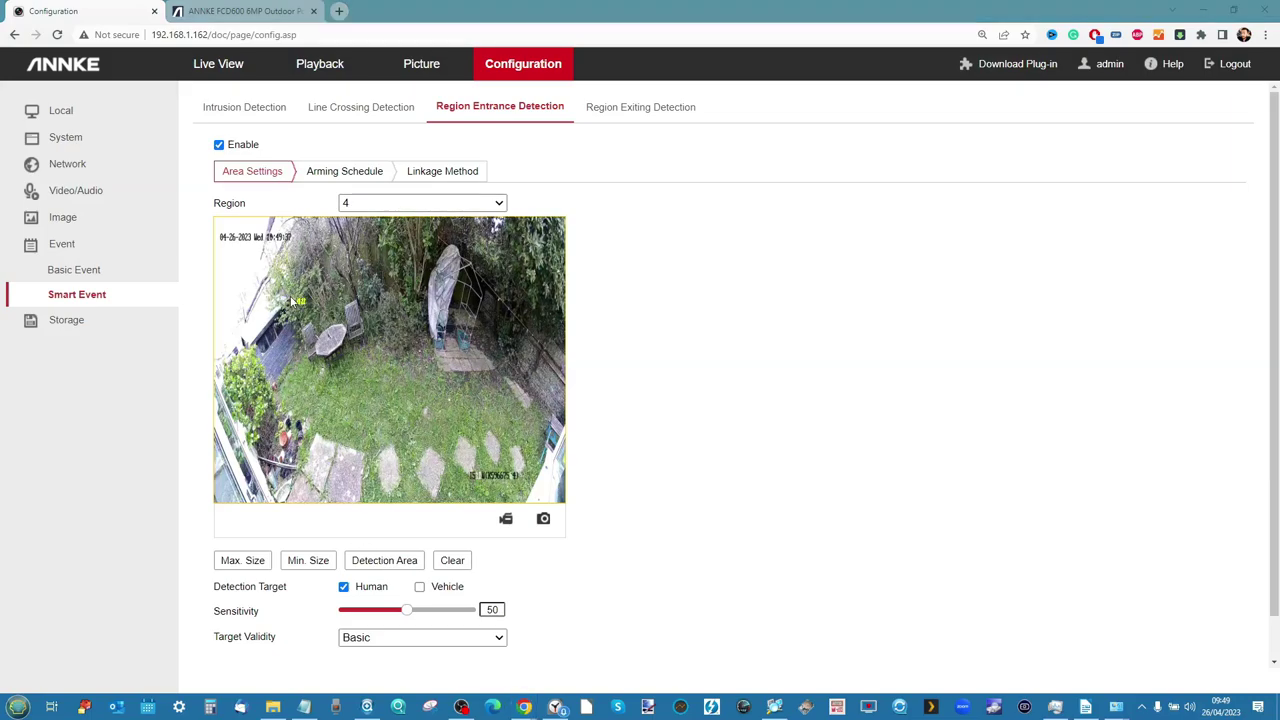
pyautogui.click(294, 378)
pyautogui.click(376, 382)
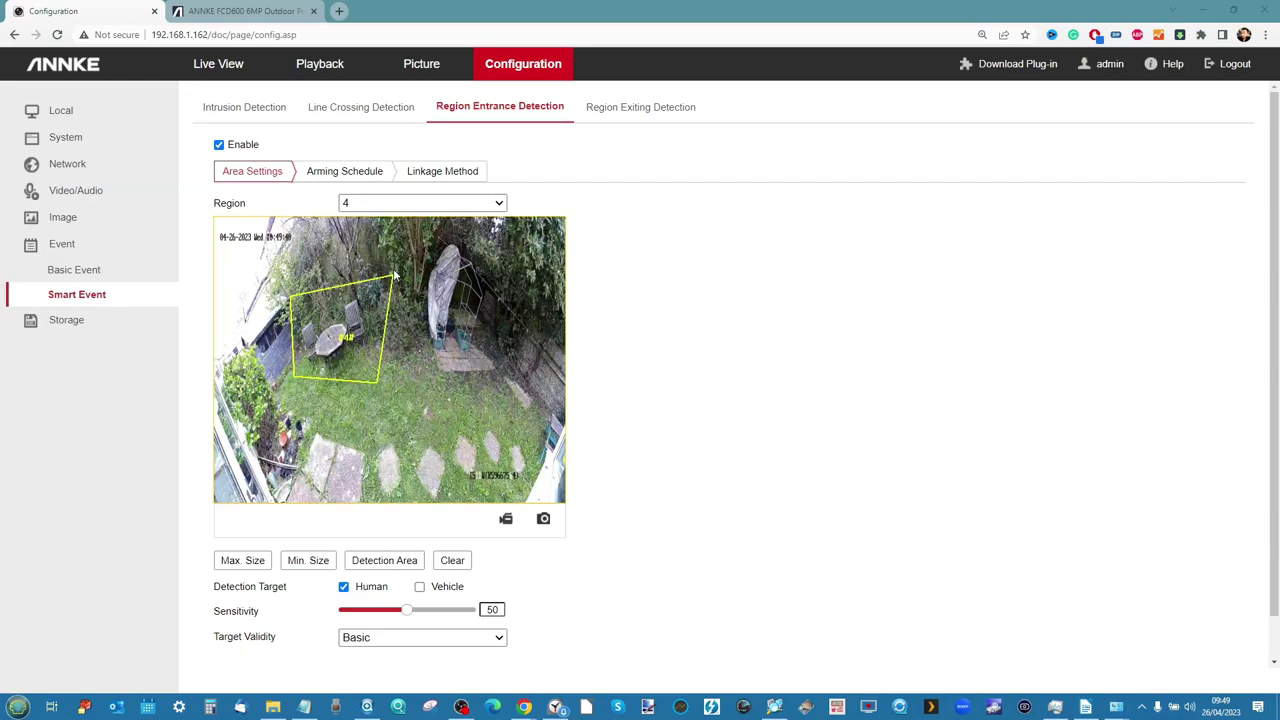
pyautogui.click(386, 293)
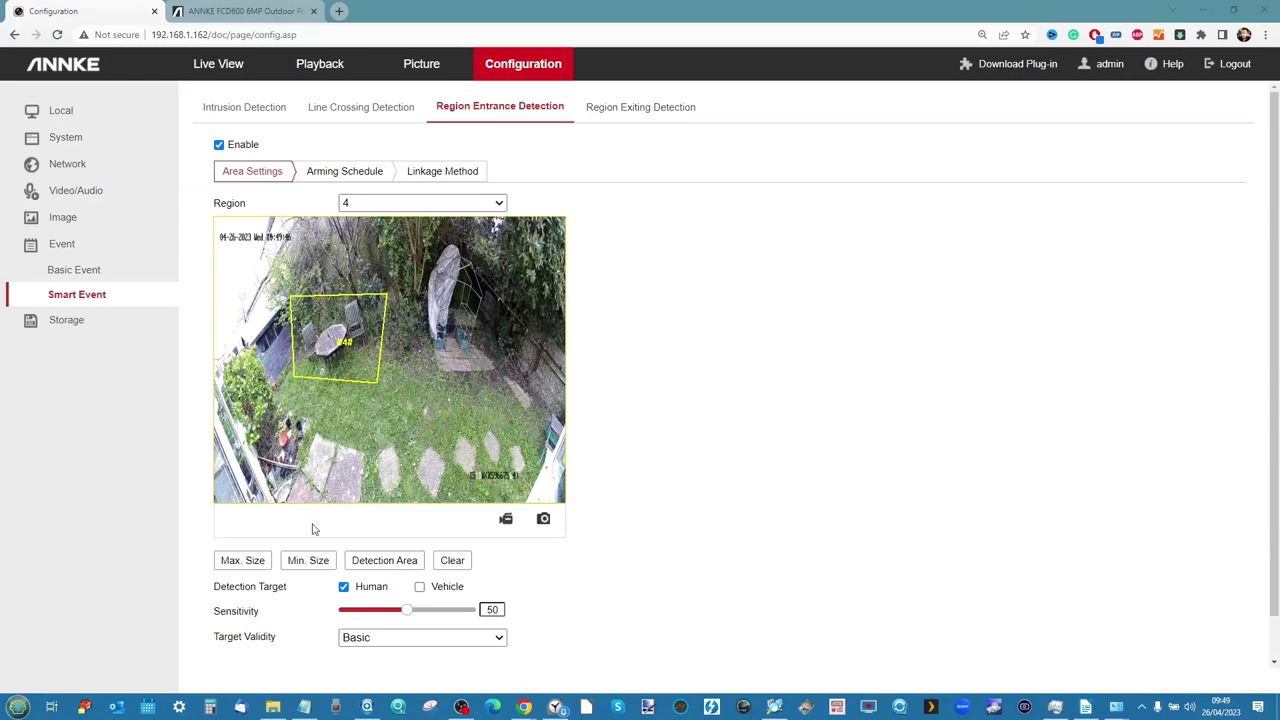
pyautogui.scroll(-1, 689, 397)
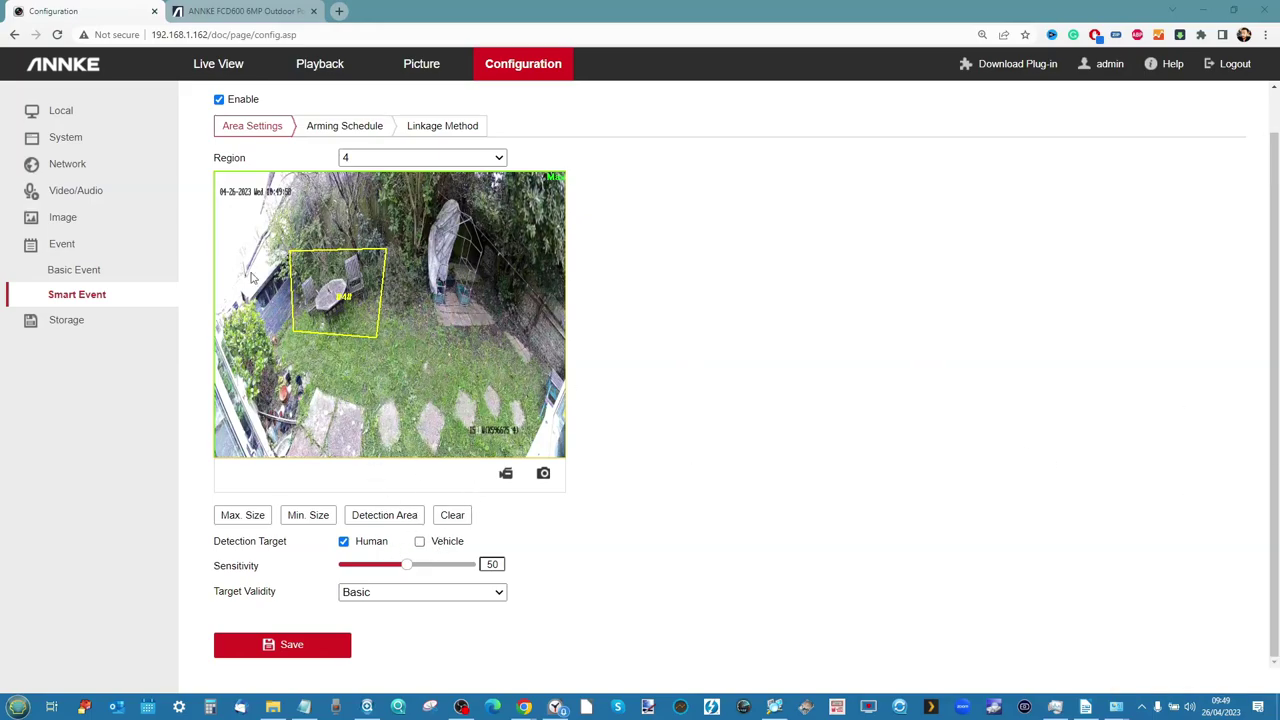
# Step through the Basic Event tabs: Video Tampering, Alarm Input, Alarm Output, Exception, Audible Alarm Output
pyautogui.click(84, 276)
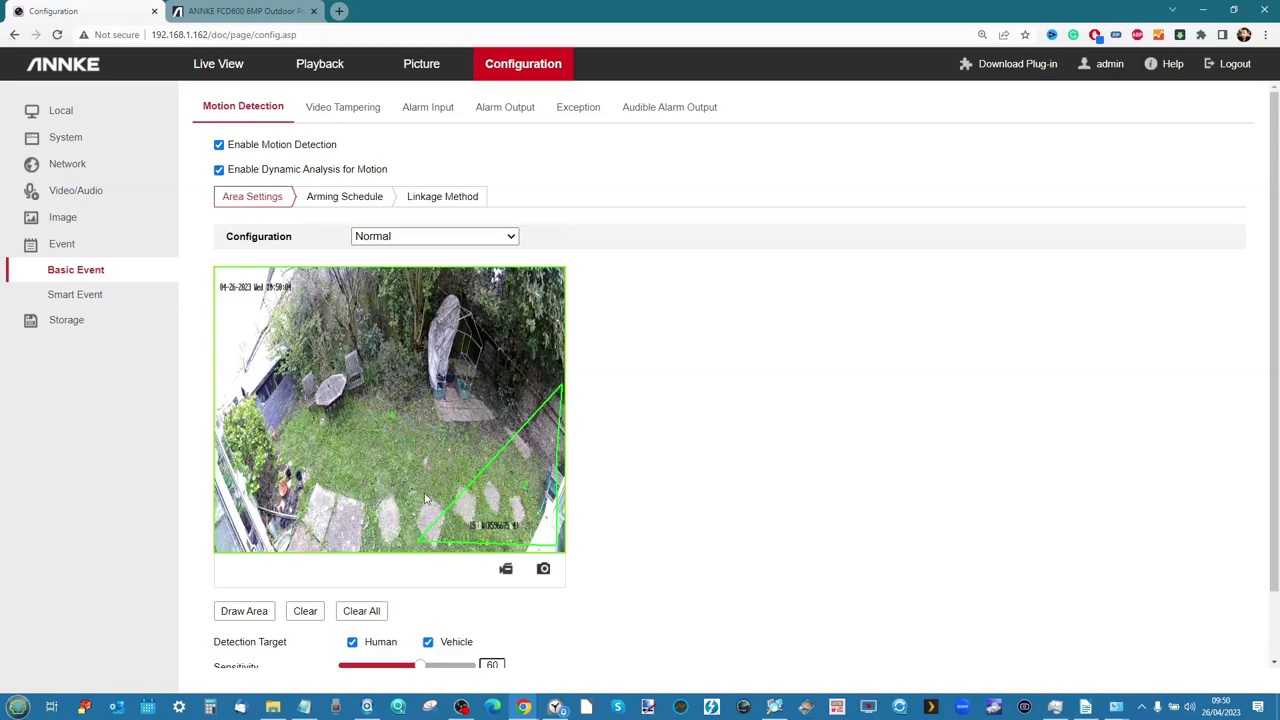
pyautogui.click(330, 108)
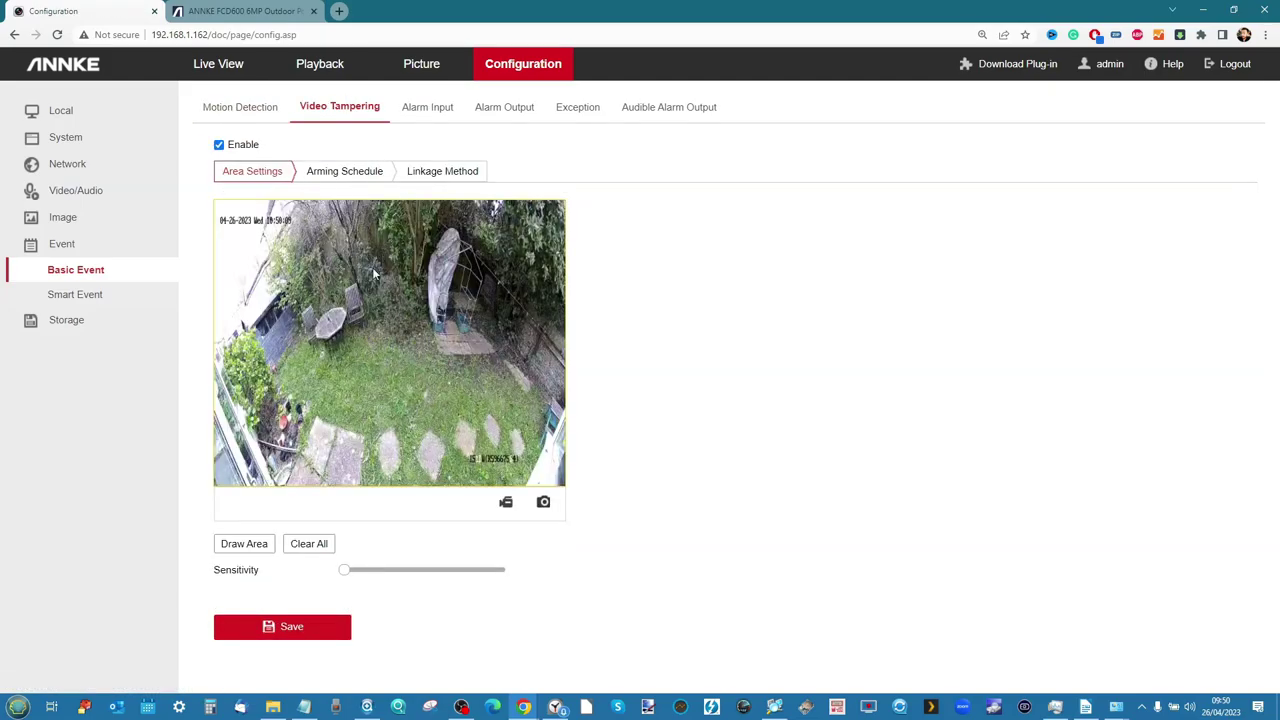
pyautogui.click(428, 107)
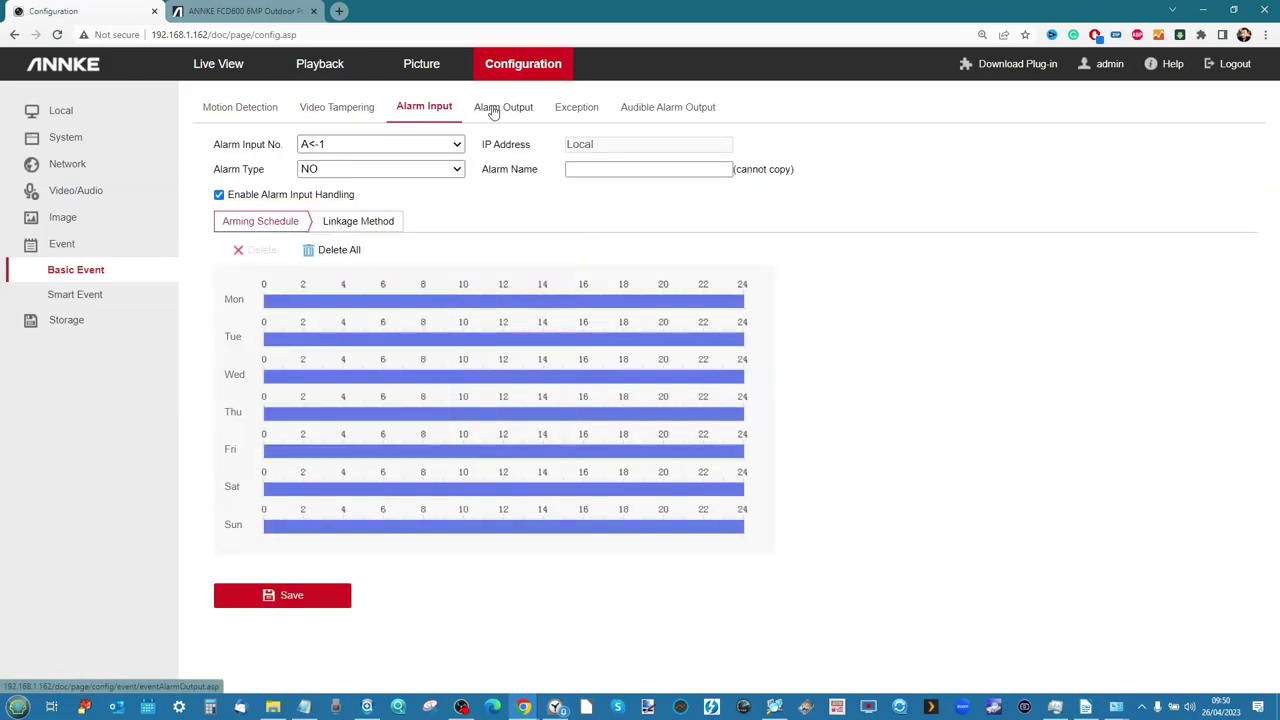
pyautogui.click(493, 112)
pyautogui.click(556, 108)
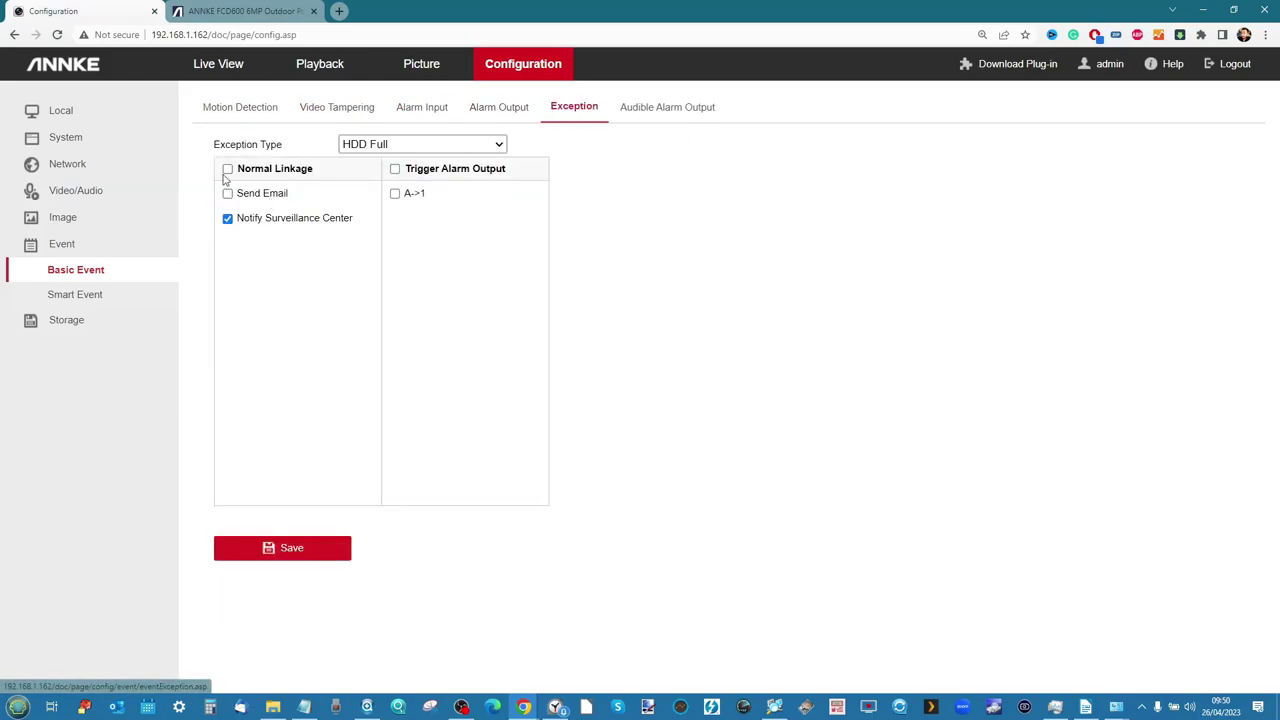
pyautogui.click(662, 107)
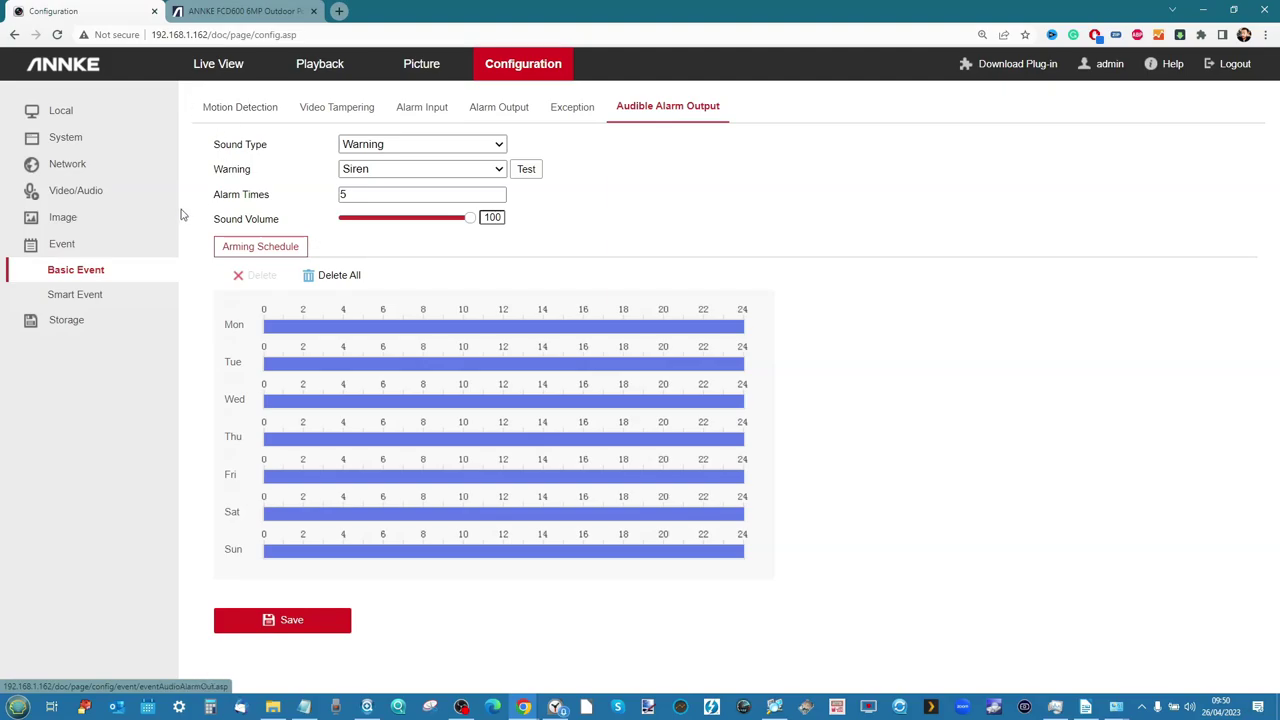
pyautogui.click(72, 218)
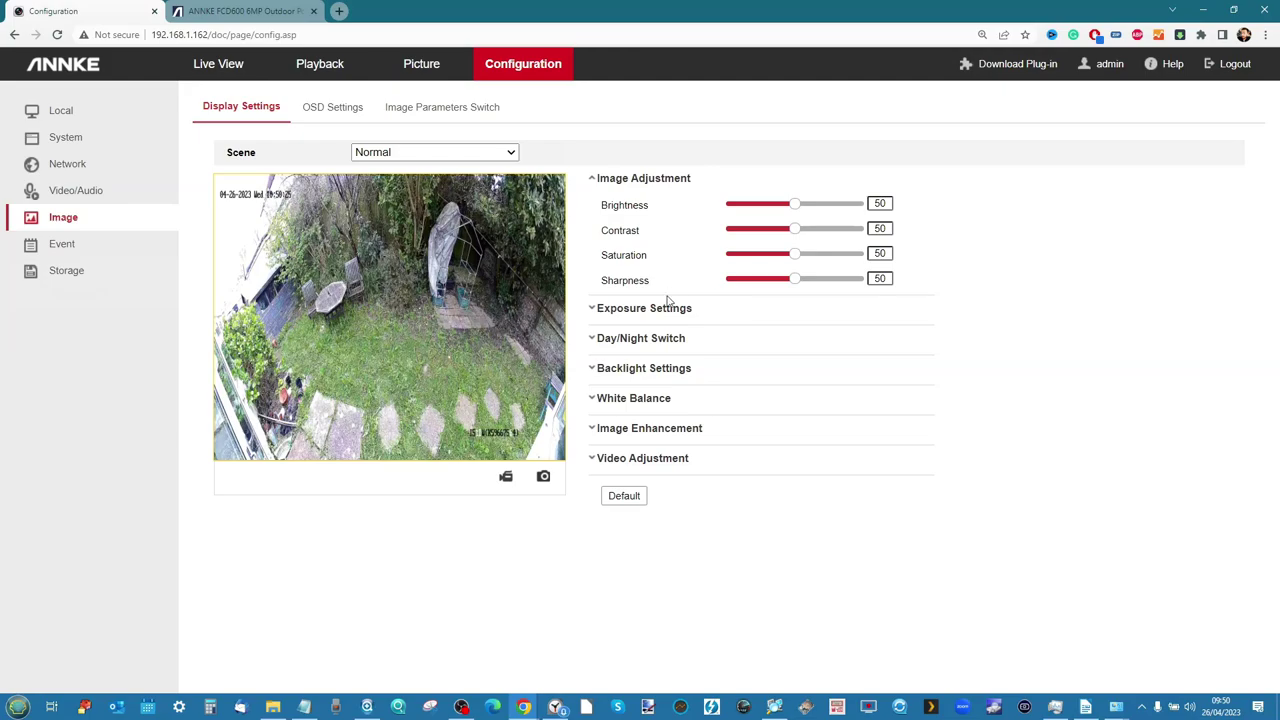
# Expand the Exposure, Backlight, White Balance, Image Enhancement and Video Adjustment sections in turn
pyautogui.click(592, 310)
pyautogui.click(592, 320)
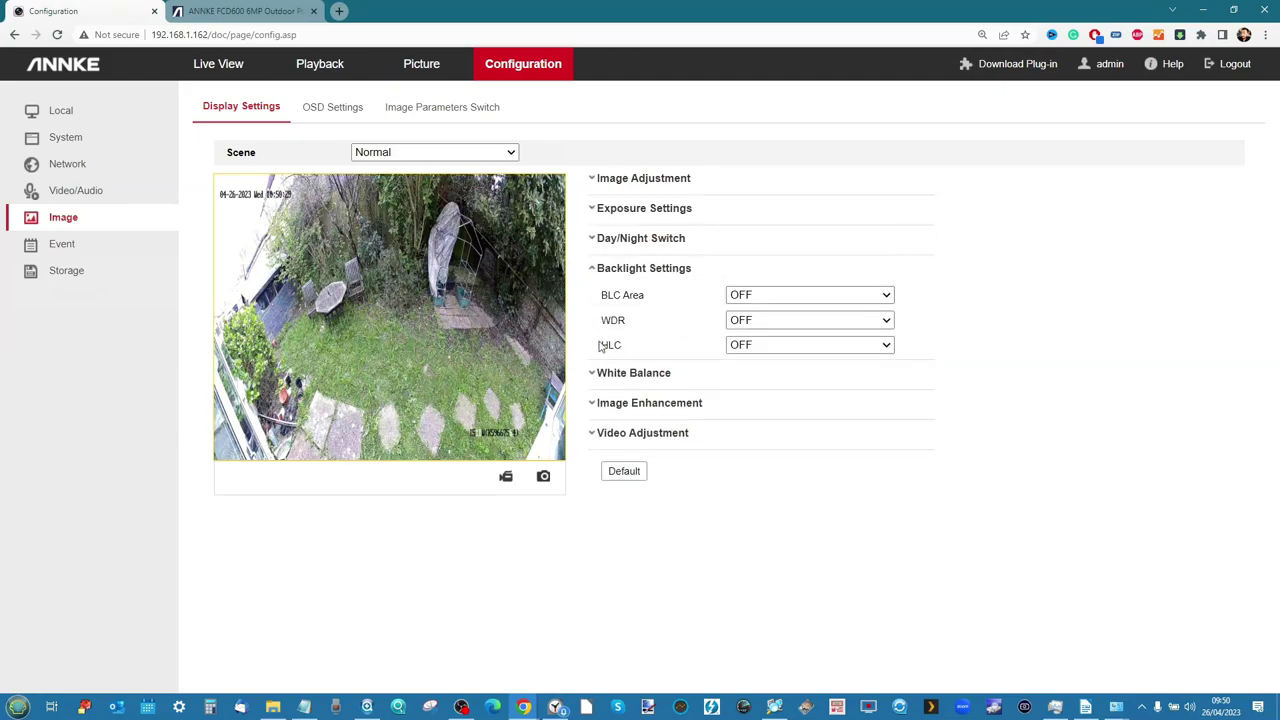
pyautogui.click(592, 373)
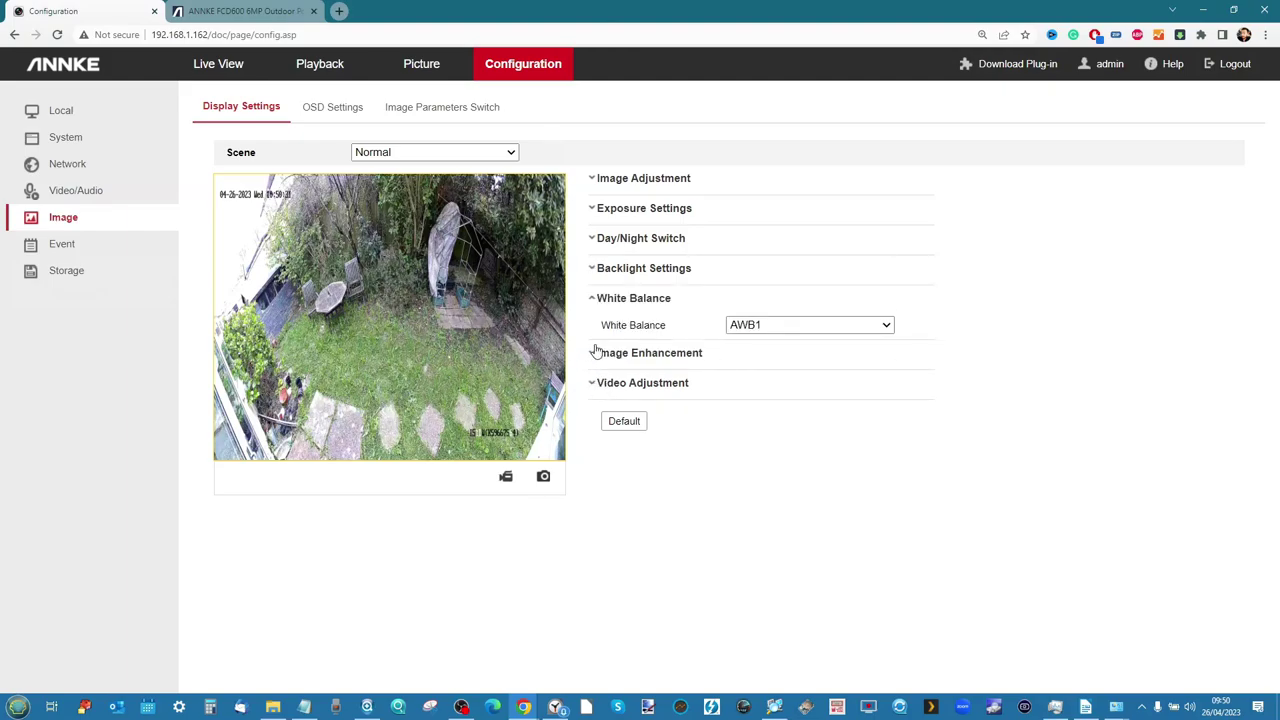
pyautogui.click(592, 354)
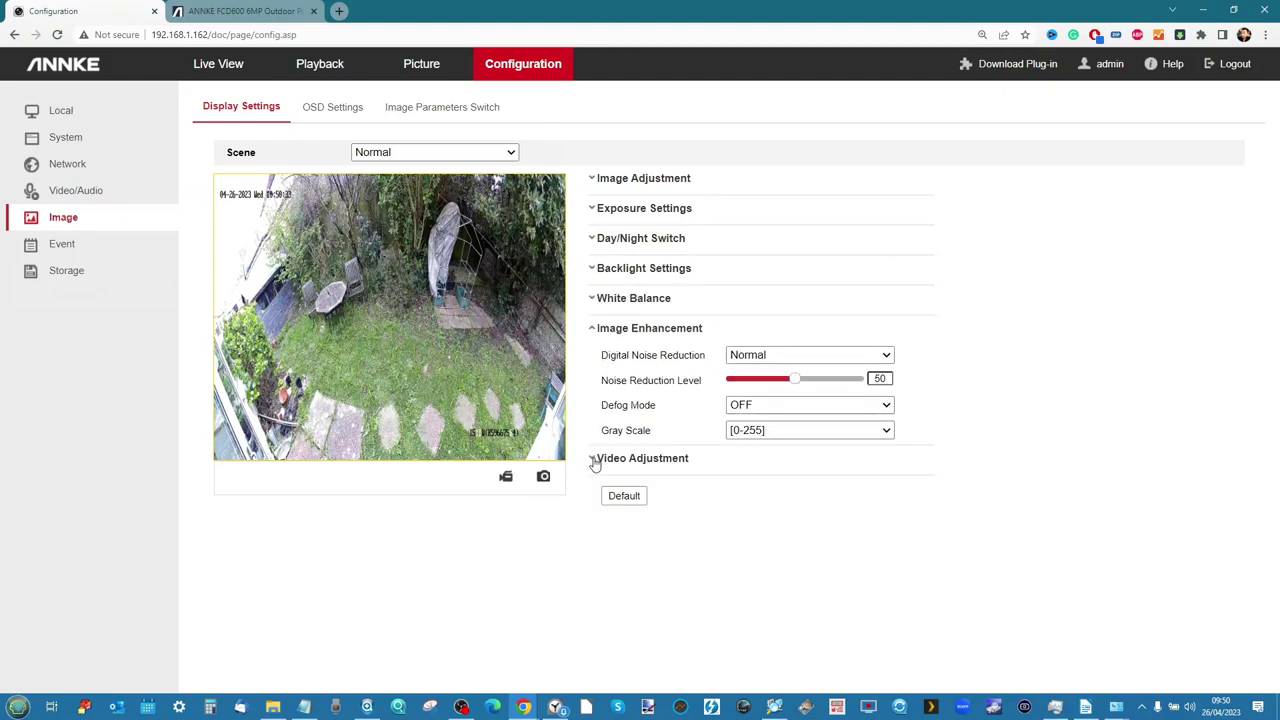
pyautogui.click(594, 461)
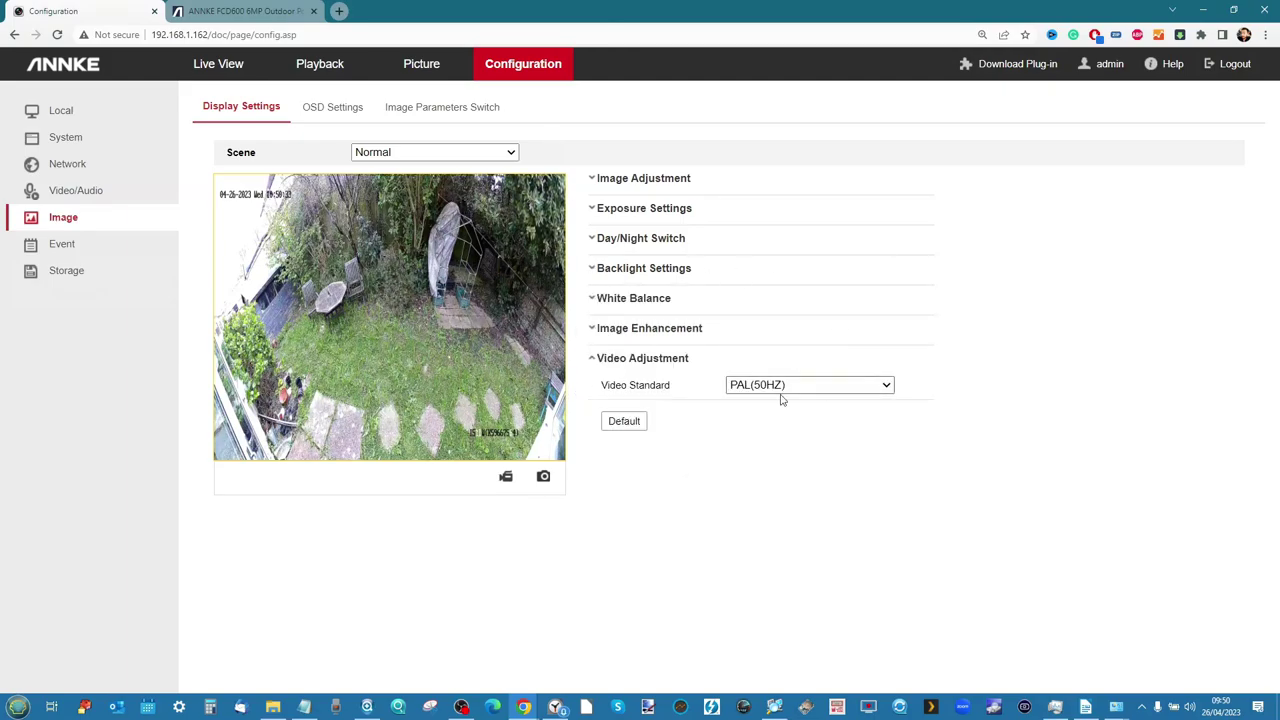
# Inspect the Sub-stream settings, keeping resolution 1200*536, then switch back to Main Stream
pyautogui.click(97, 195)
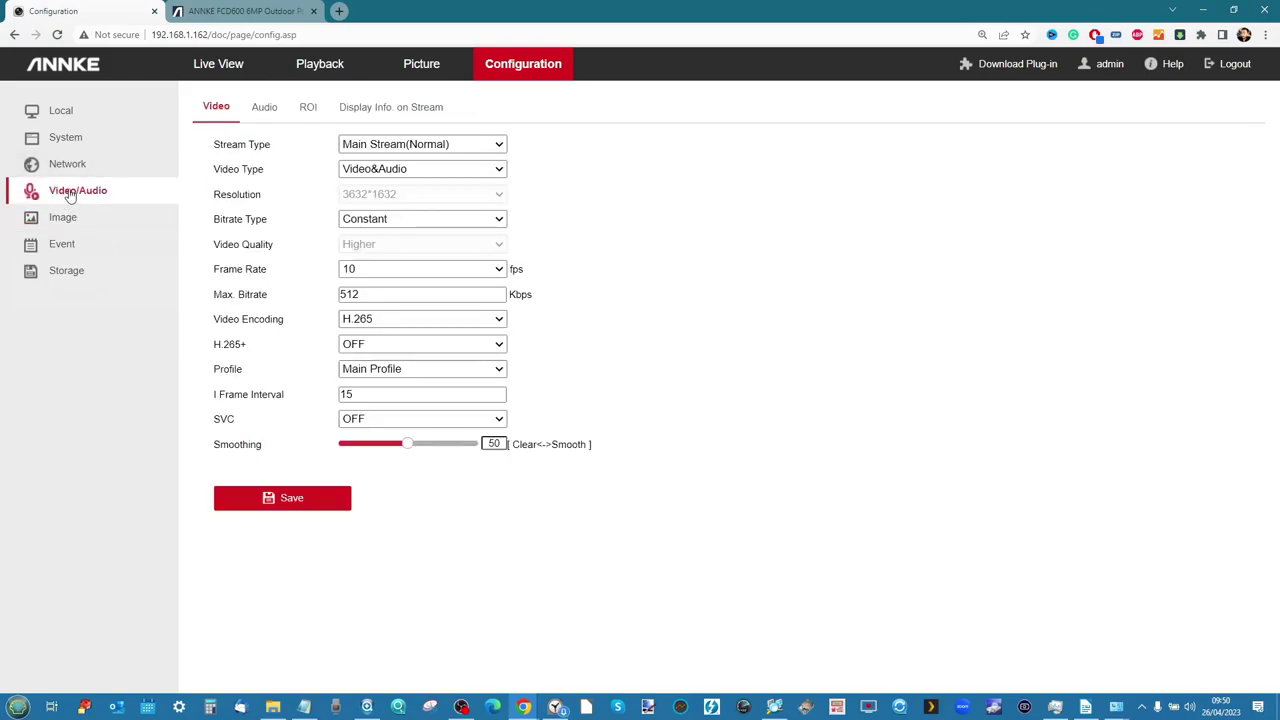
pyautogui.click(418, 148)
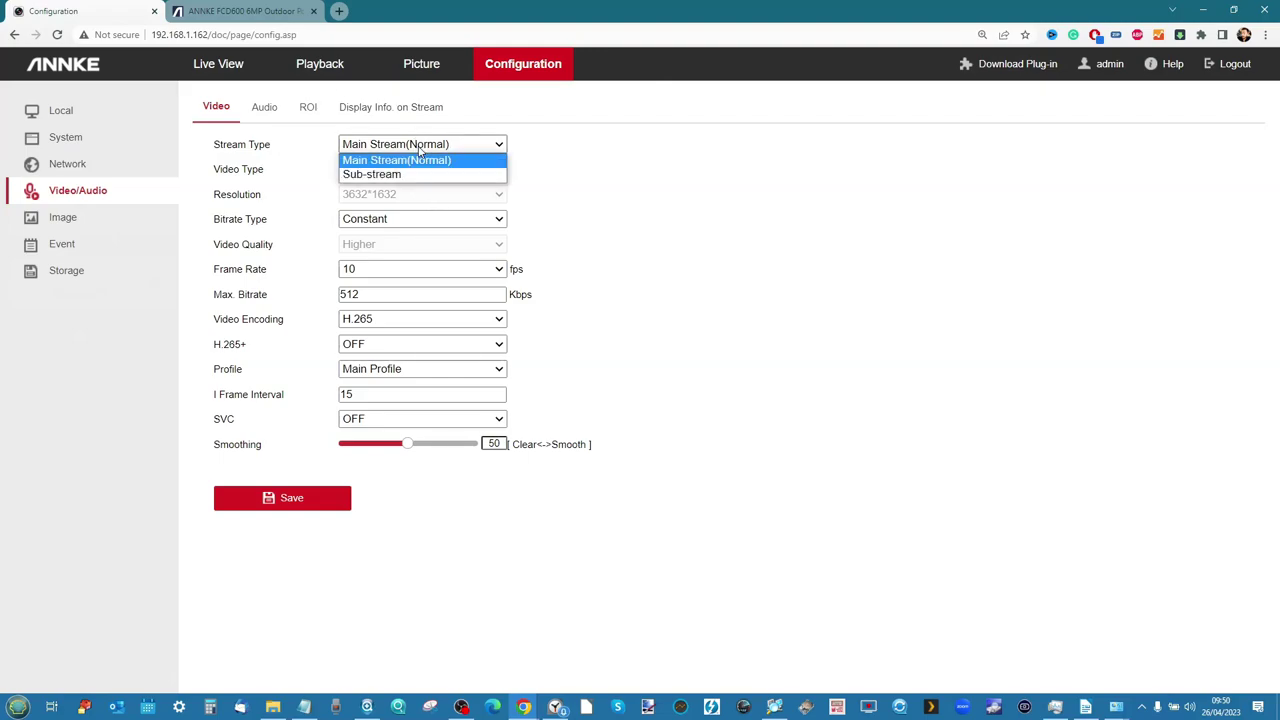
pyautogui.click(665, 184)
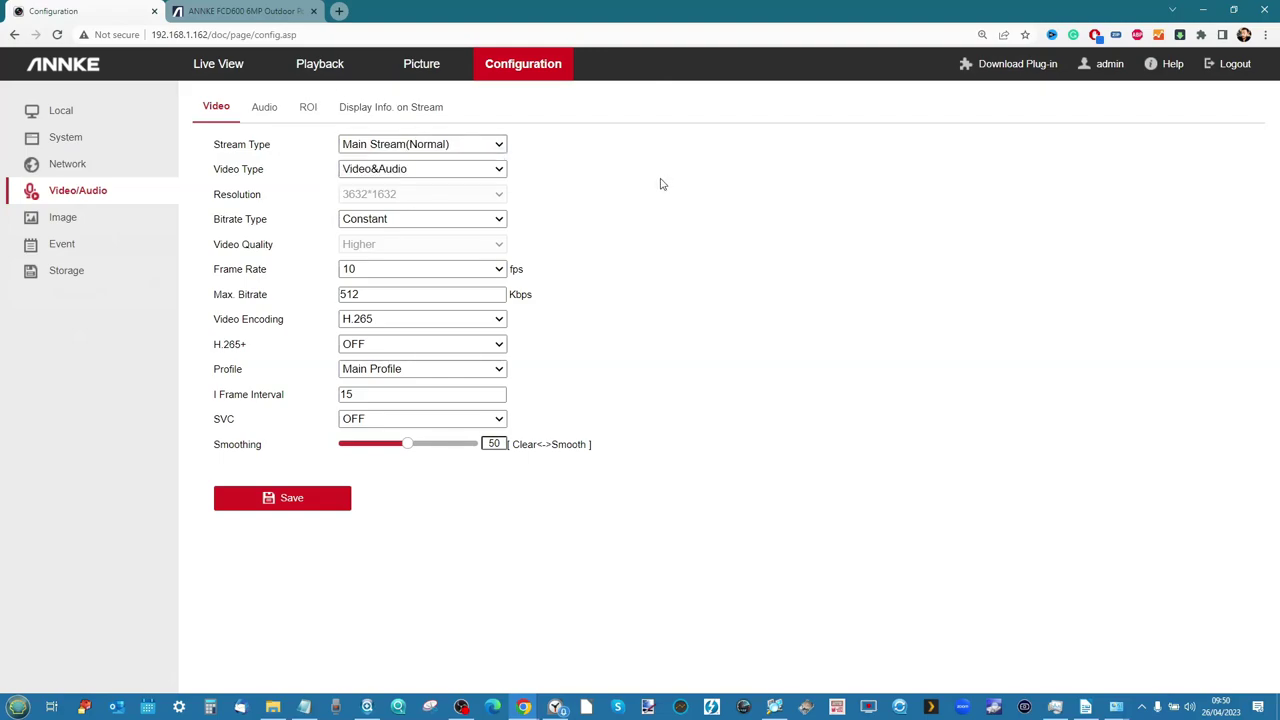
pyautogui.click(430, 148)
pyautogui.click(400, 174)
pyautogui.click(425, 170)
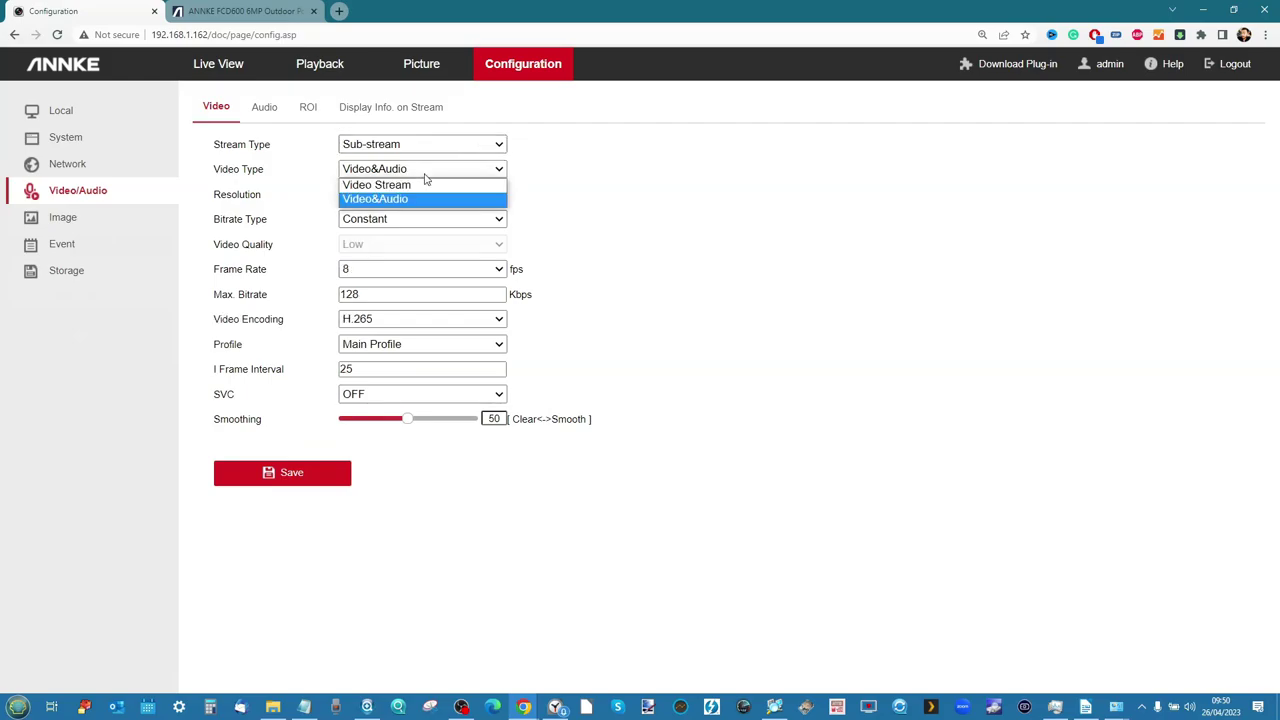
pyautogui.click(595, 194)
pyautogui.click(420, 194)
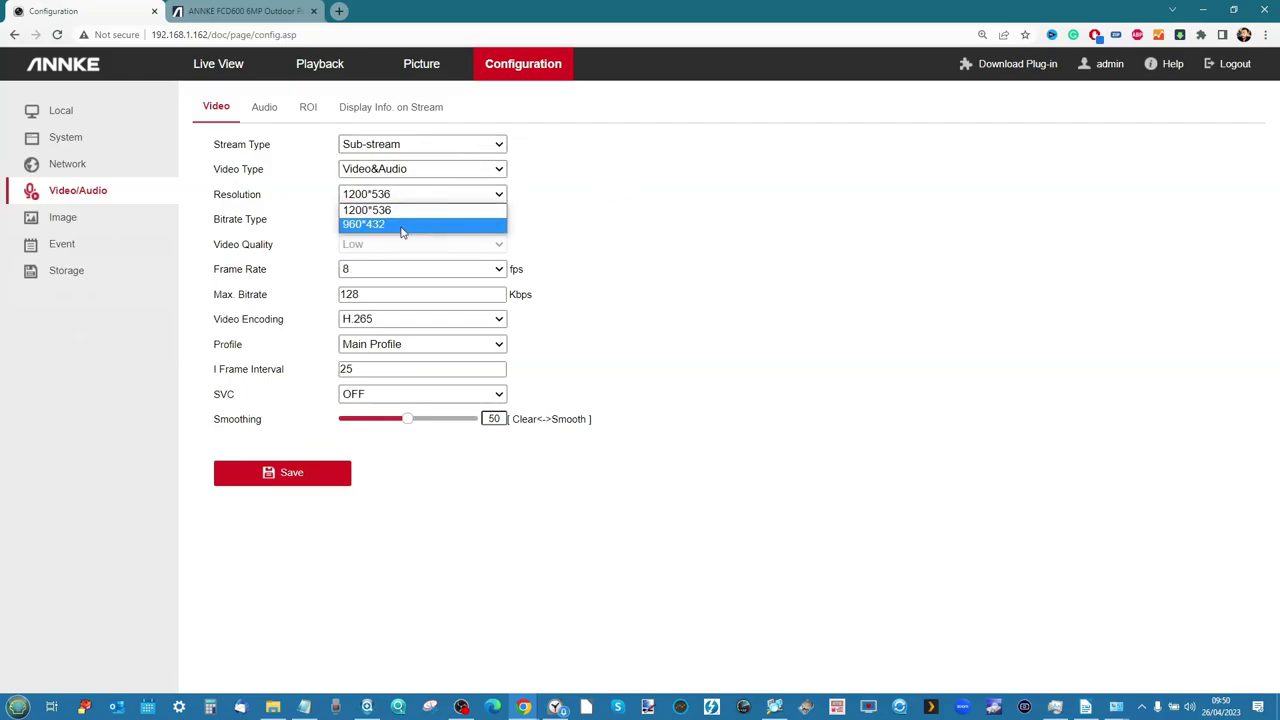
pyautogui.click(405, 207)
pyautogui.click(425, 148)
pyautogui.click(389, 161)
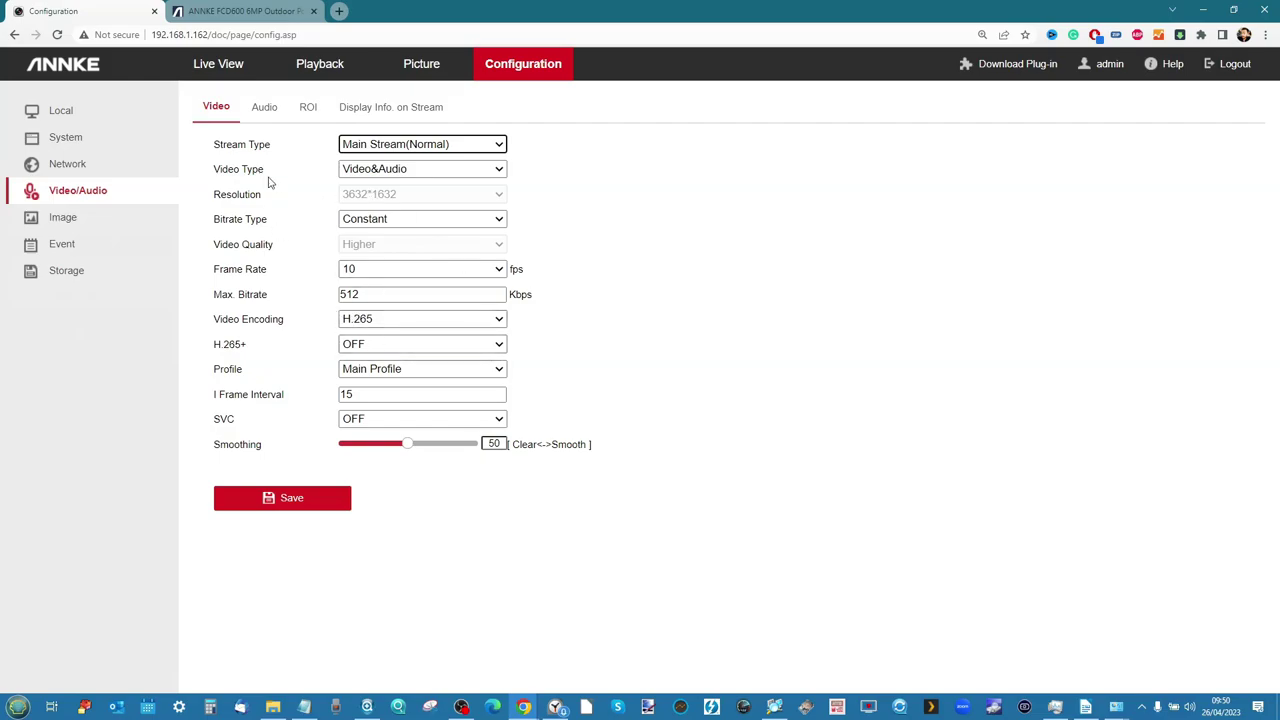
# Review the Audio, ROI and Display Info. on Stream tabs
pyautogui.click(264, 107)
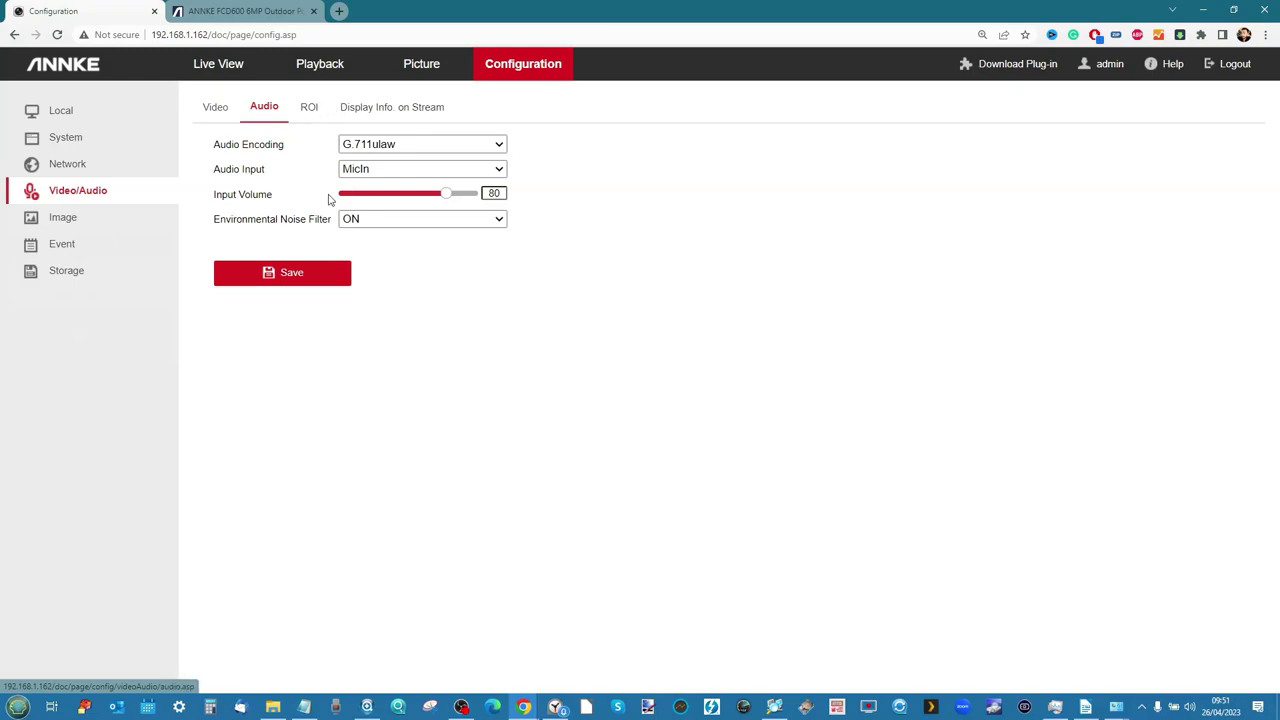
pyautogui.click(308, 107)
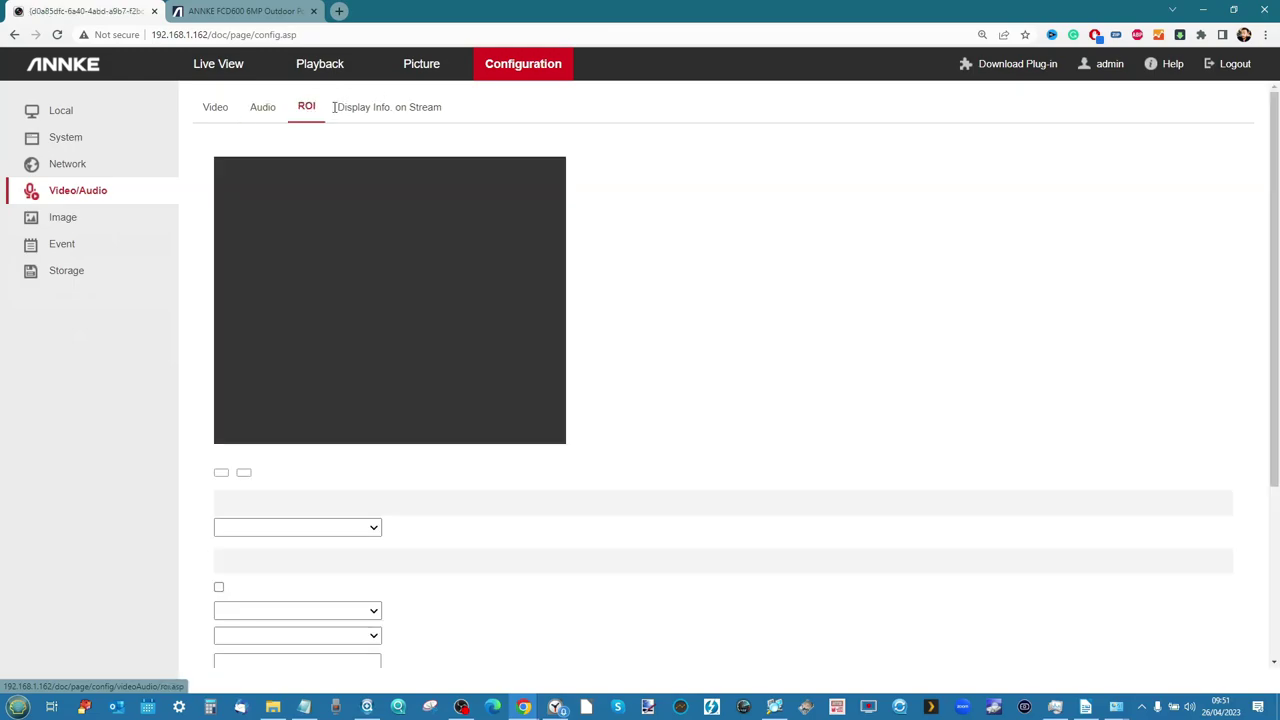
pyautogui.click(368, 107)
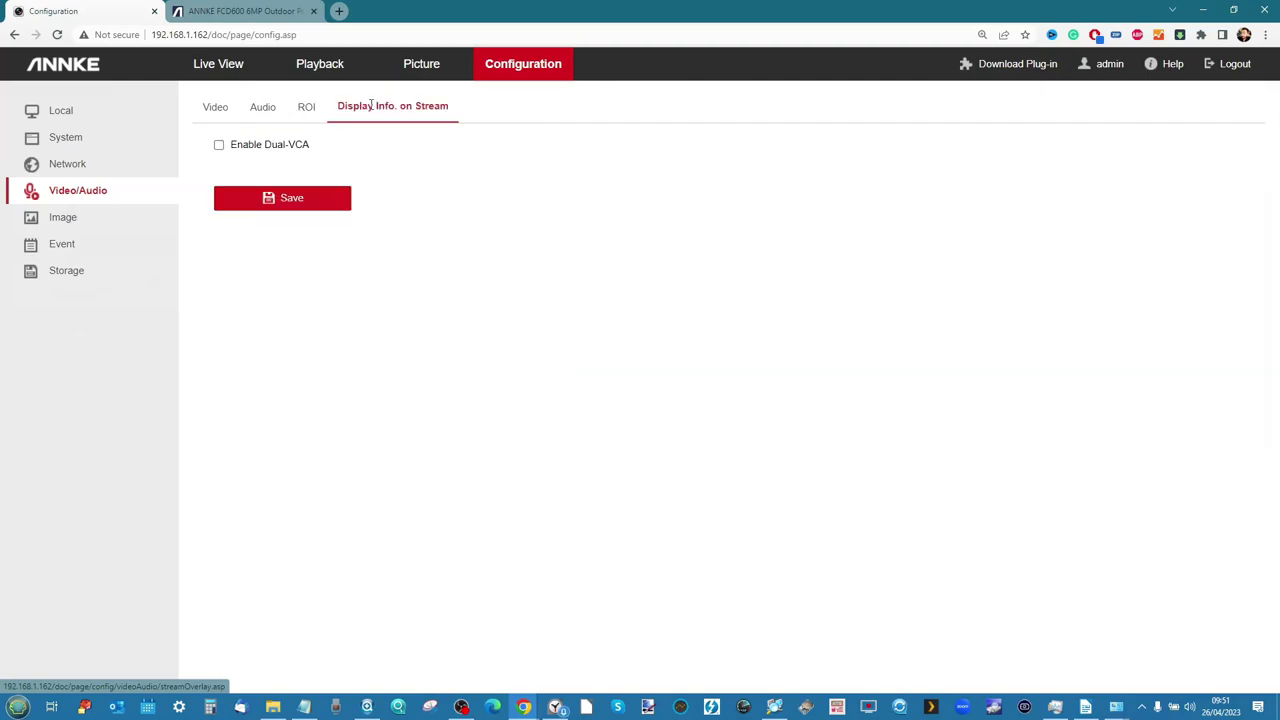
pyautogui.click(89, 164)
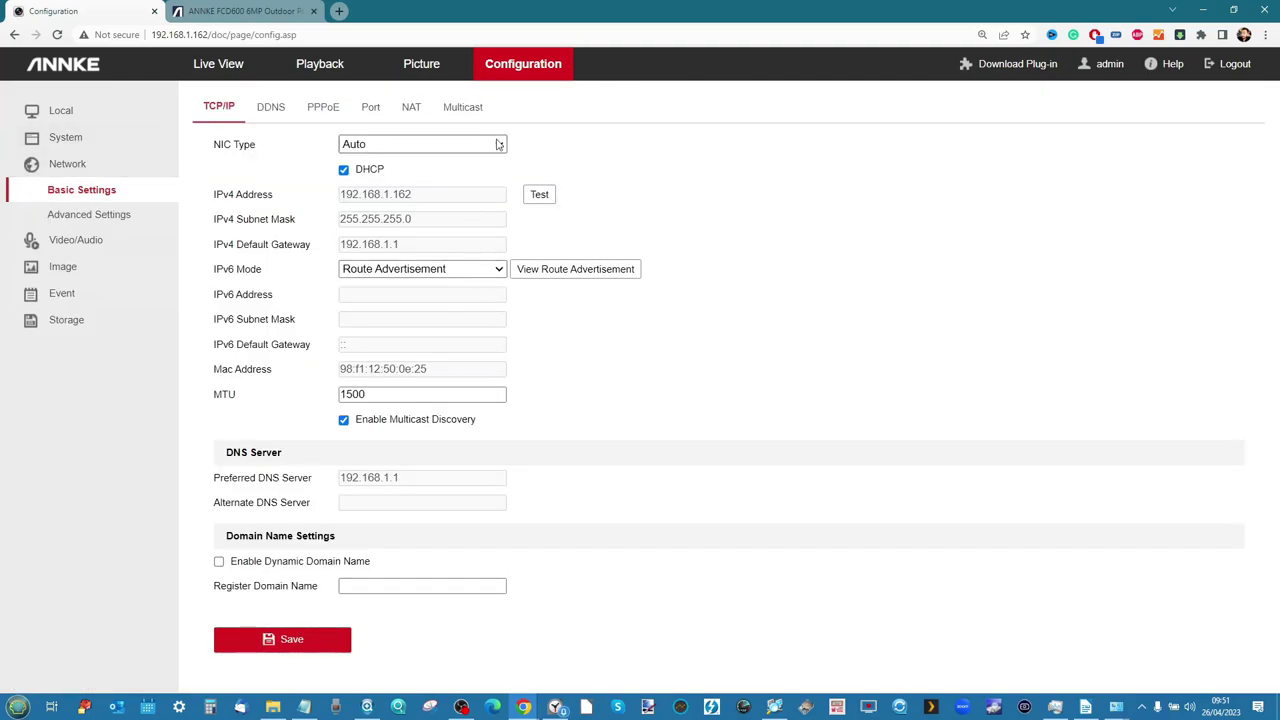
# Review the DDNS, PPPoE, Port, TCP/IP and Multicast network tabs, then open System time settings
pyautogui.click(284, 111)
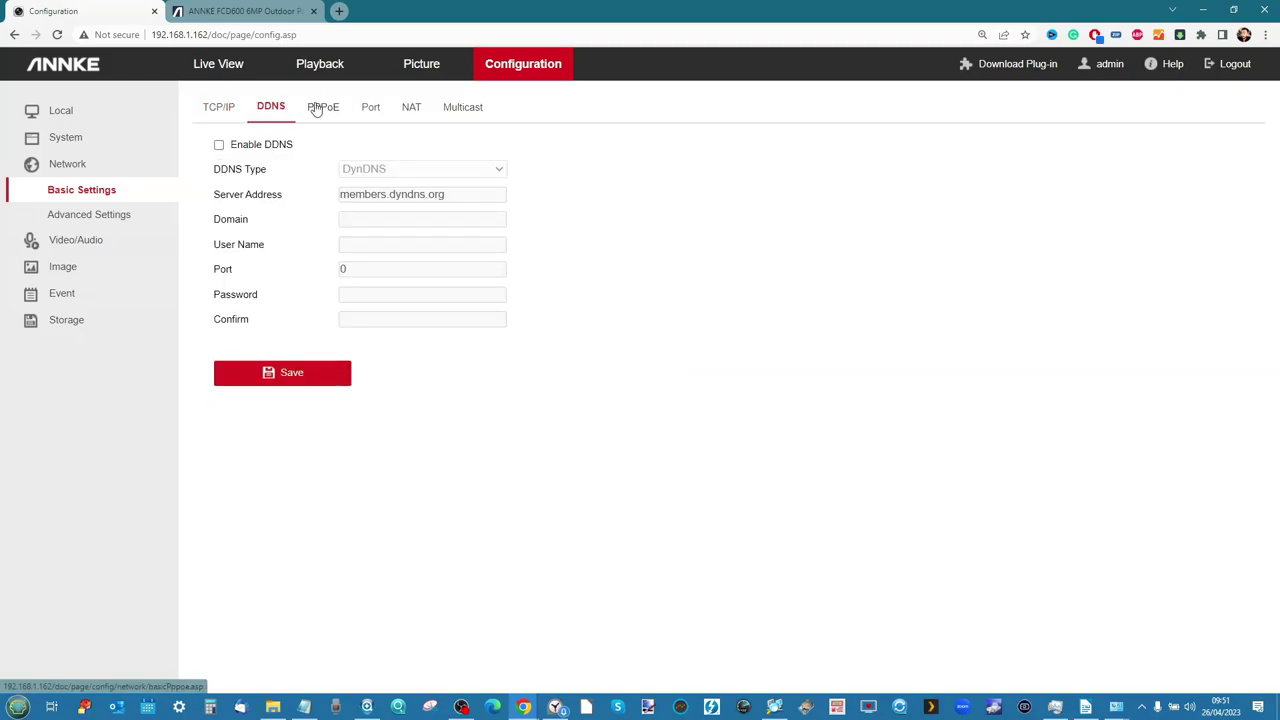
pyautogui.click(318, 107)
pyautogui.click(368, 108)
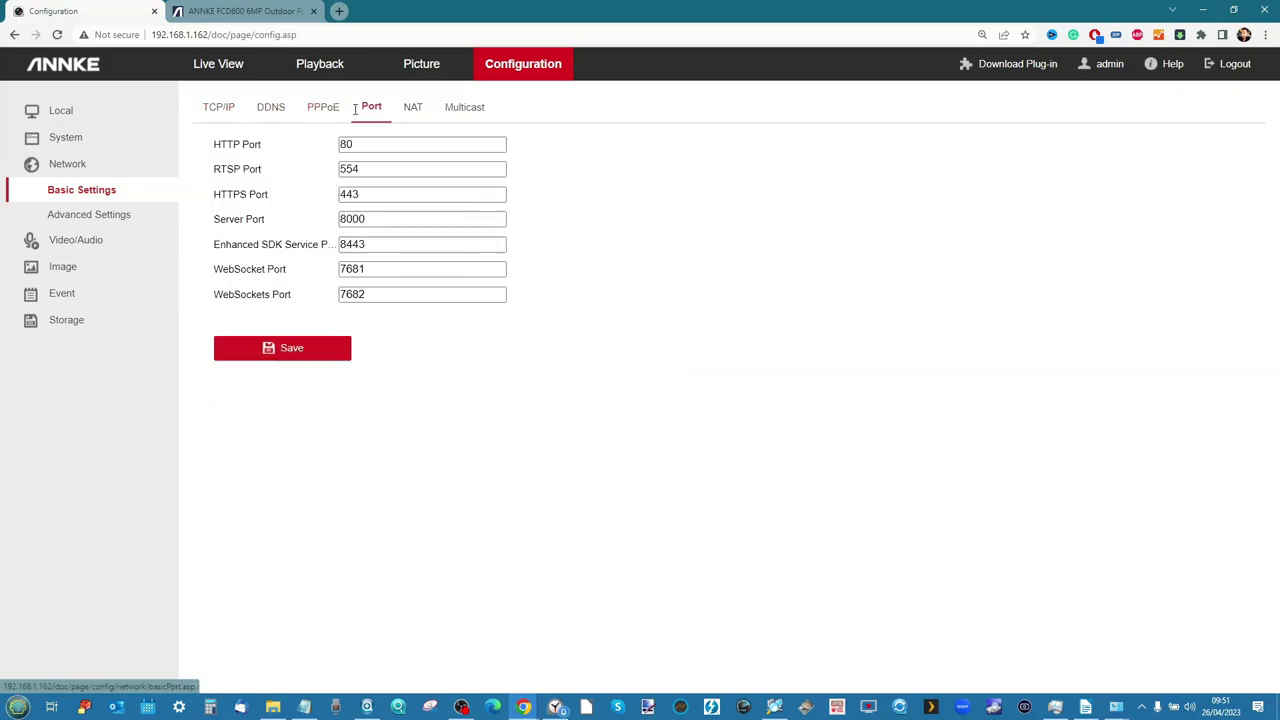
pyautogui.click(218, 108)
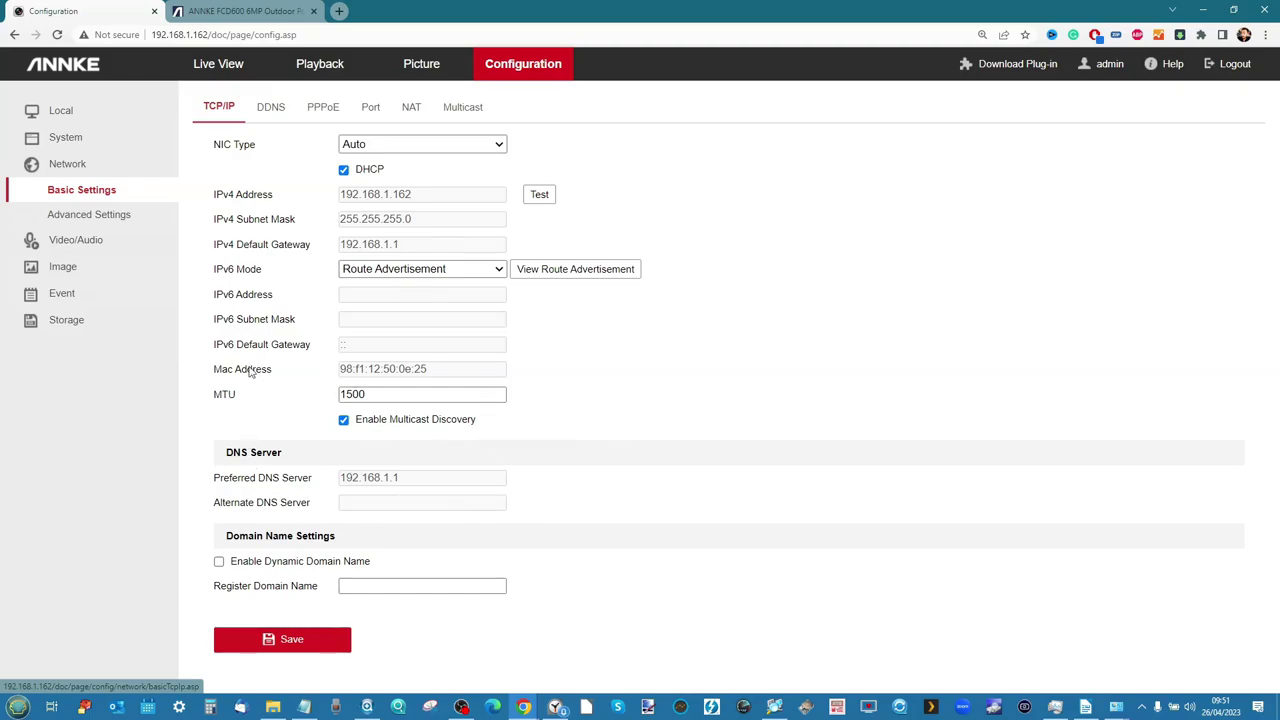
pyautogui.click(449, 112)
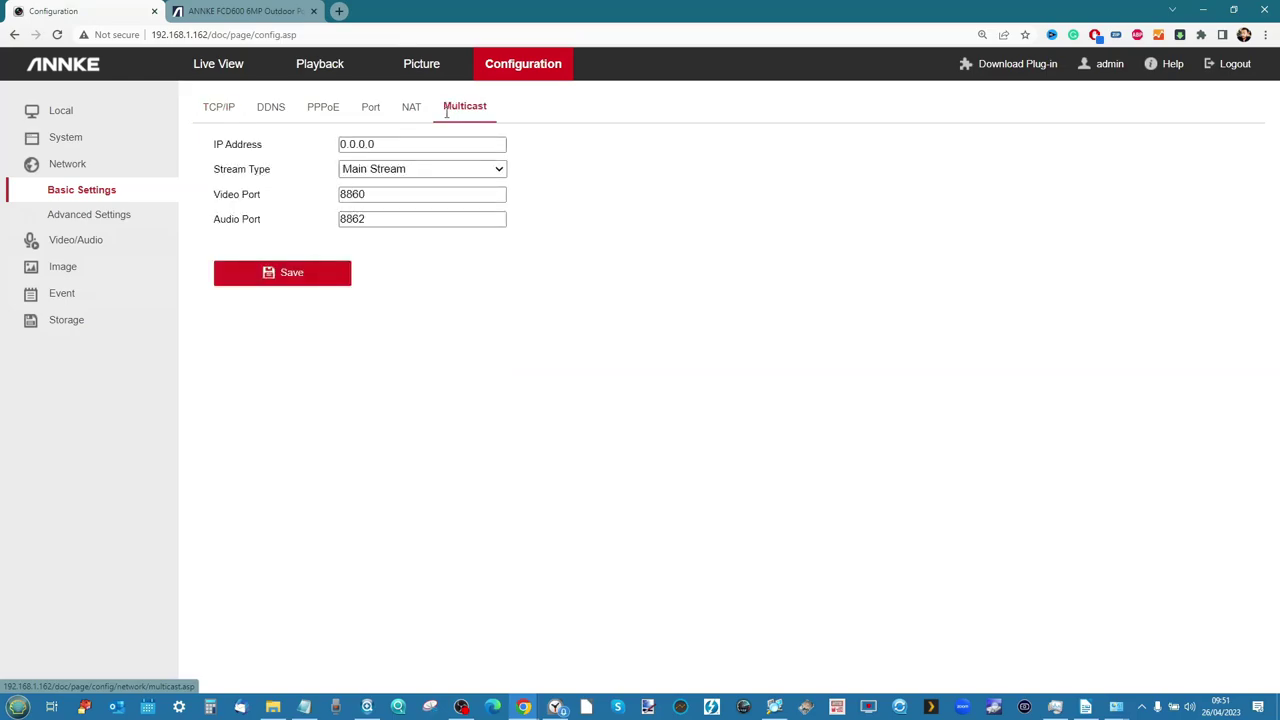
pyautogui.click(88, 168)
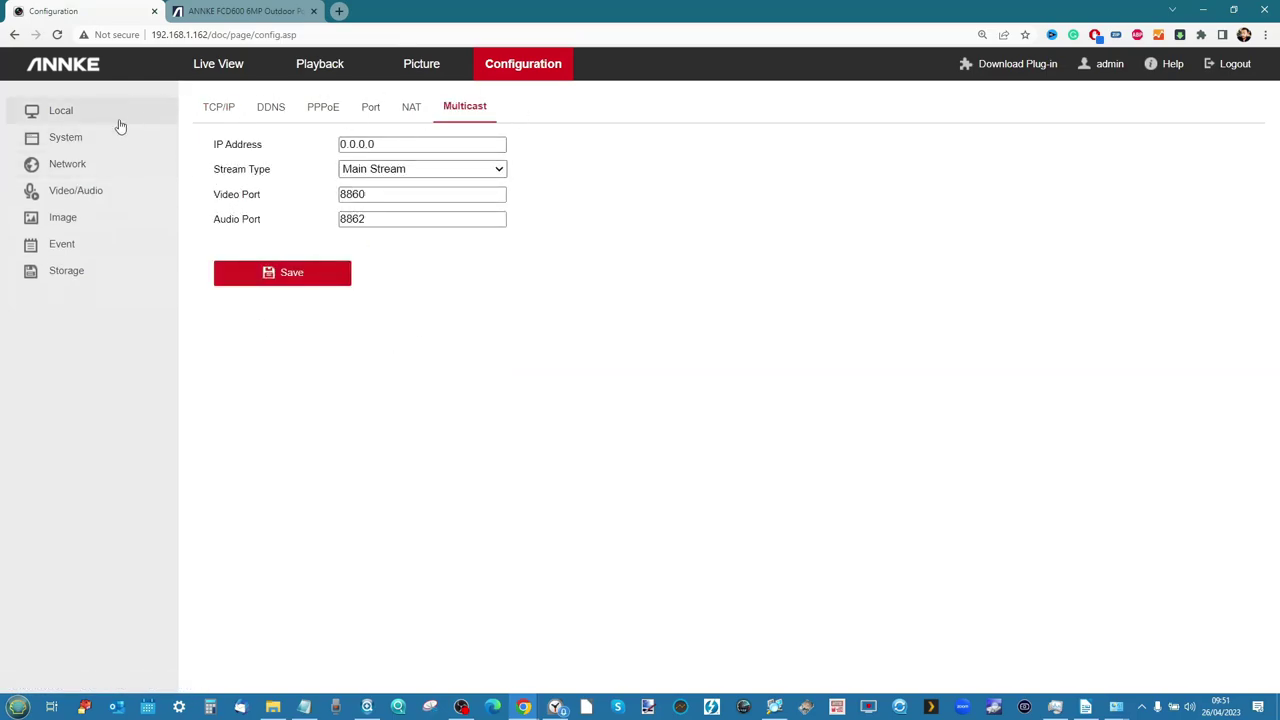
pyautogui.click(68, 140)
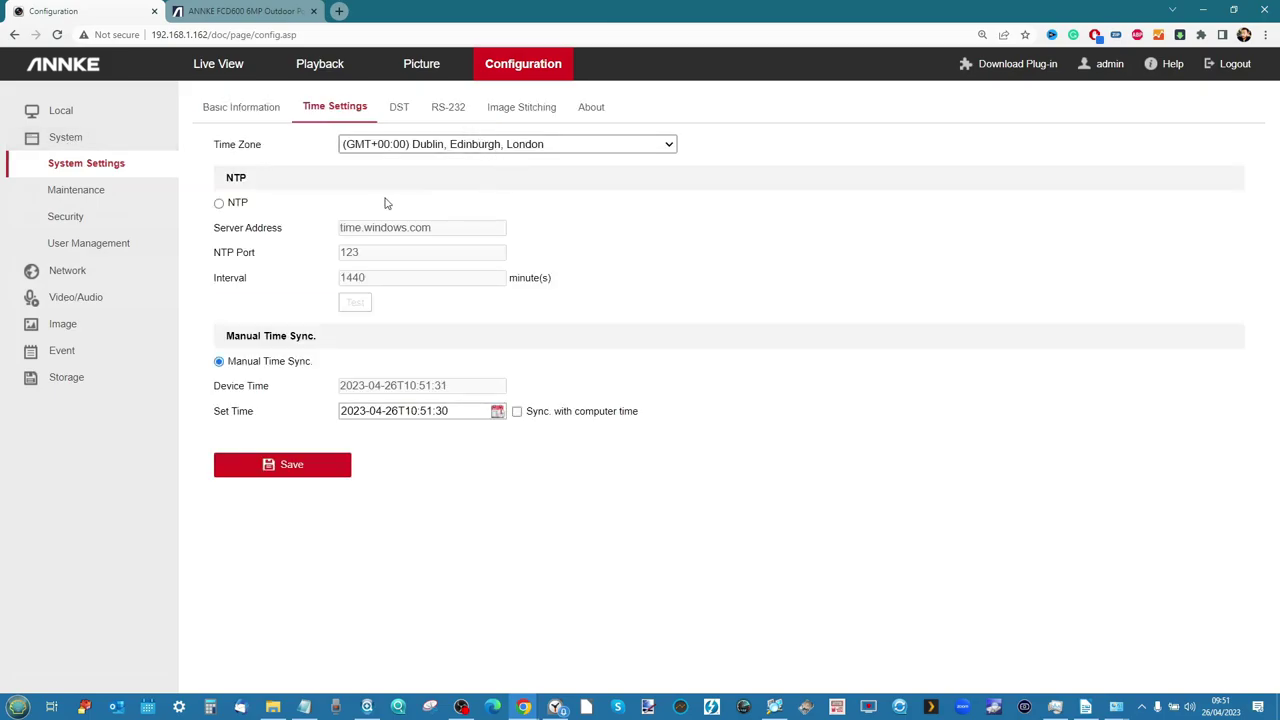
# Review the Basic Information, Image Stitching and About pages, then open the Local configuration page
pyautogui.click(256, 107)
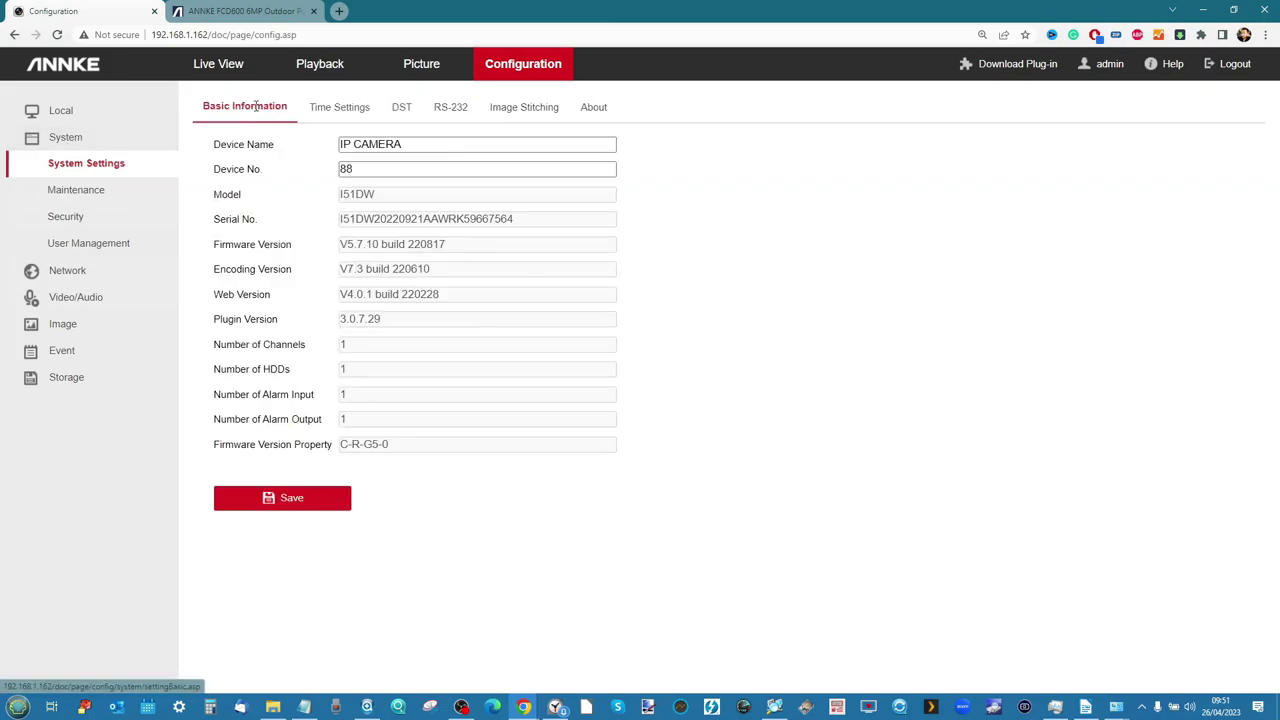
pyautogui.click(532, 110)
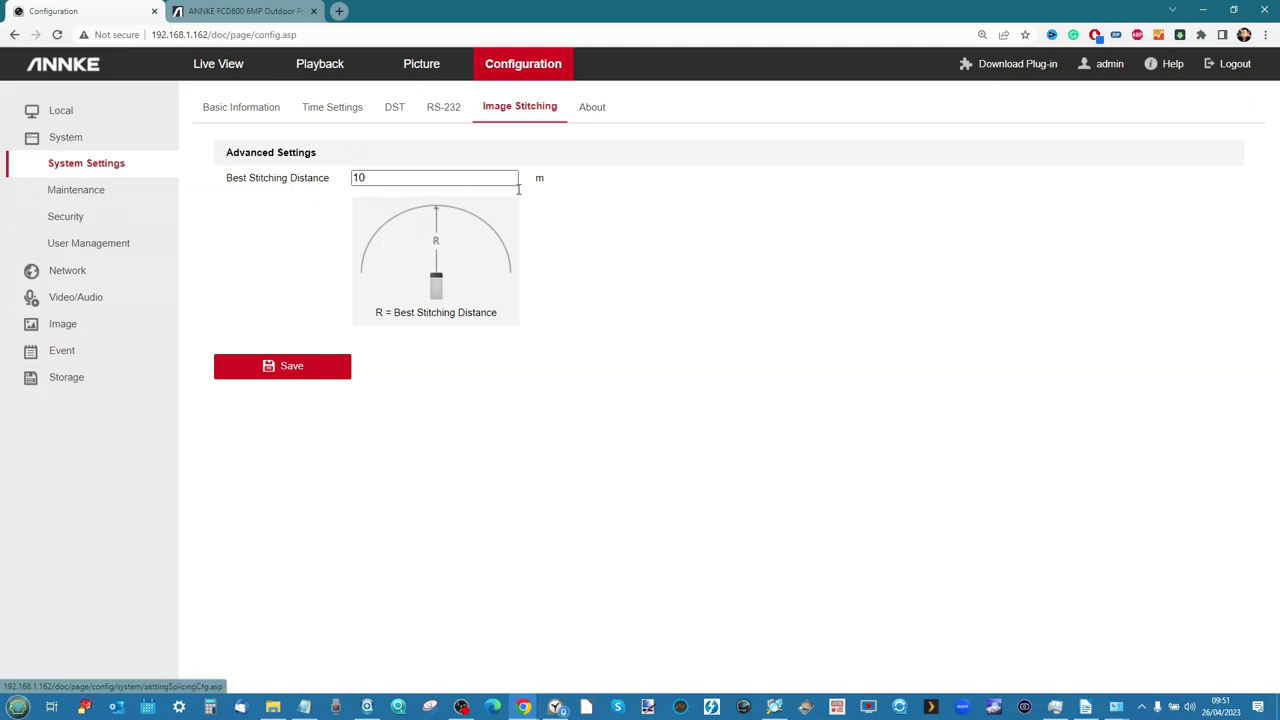
pyautogui.click(590, 108)
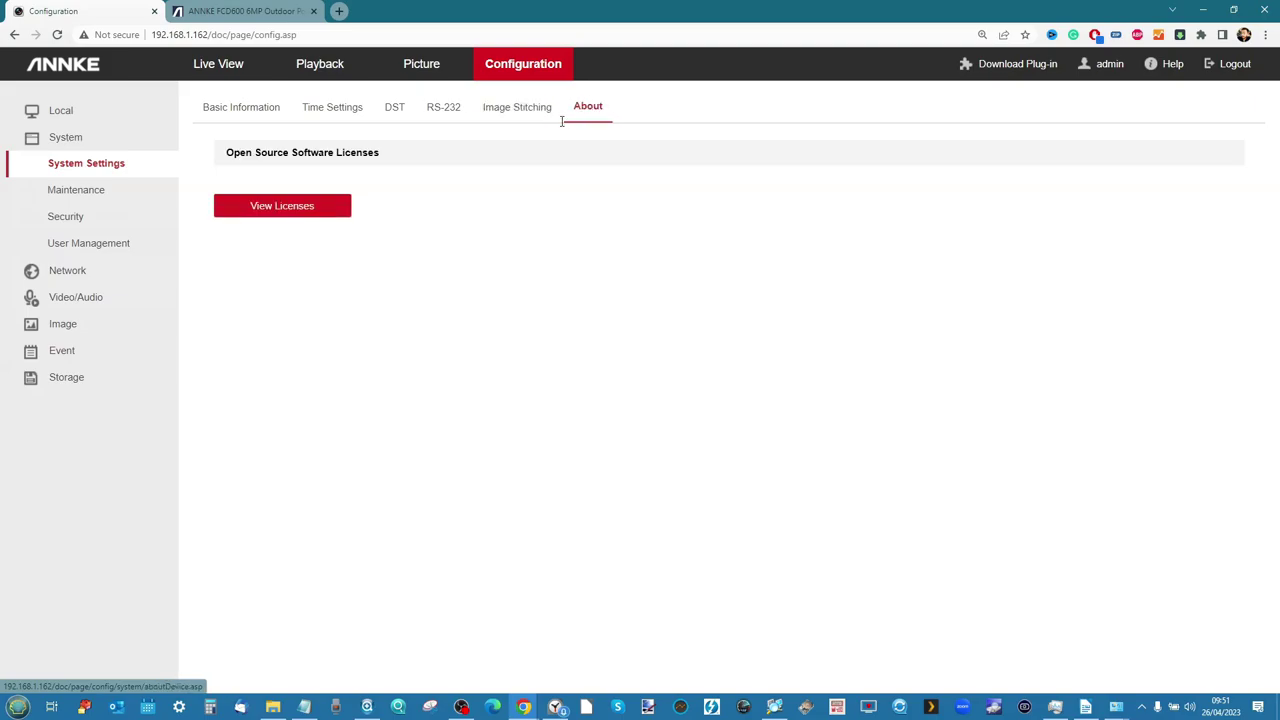
pyautogui.click(80, 111)
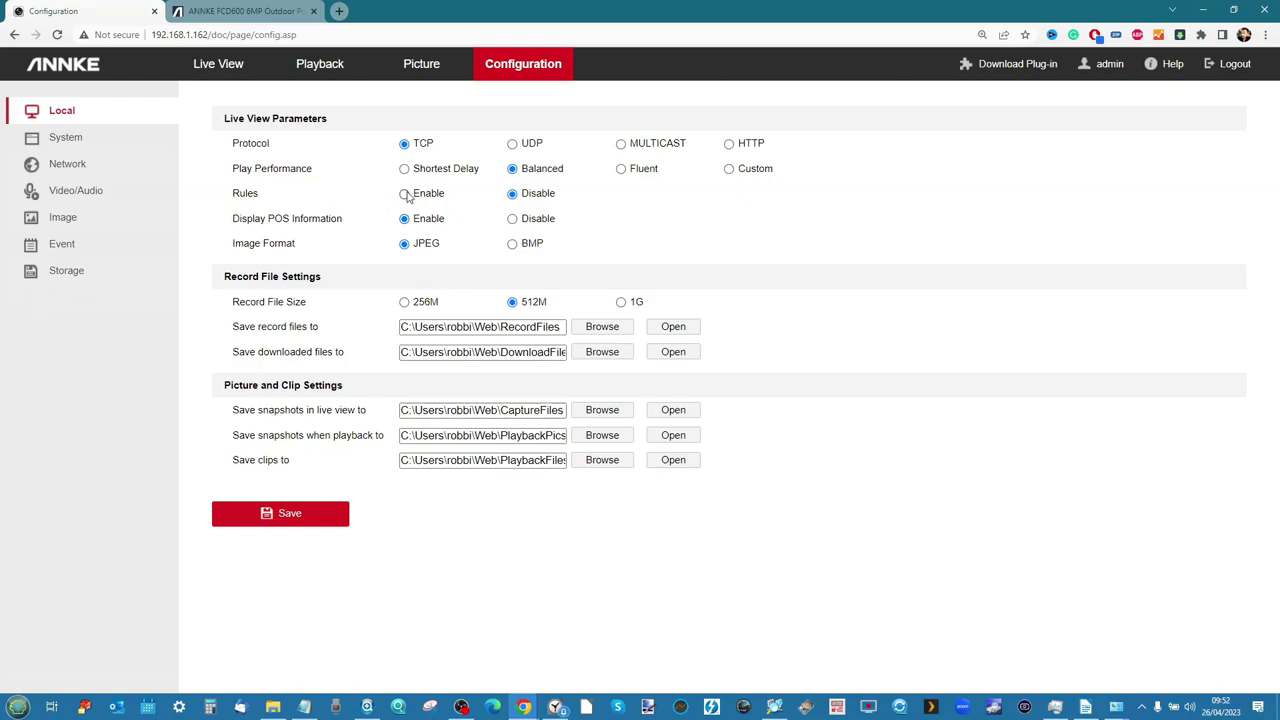
# Save the Local settings with Rules enabled, recheck them, and return to Live View
pyautogui.click(290, 516)
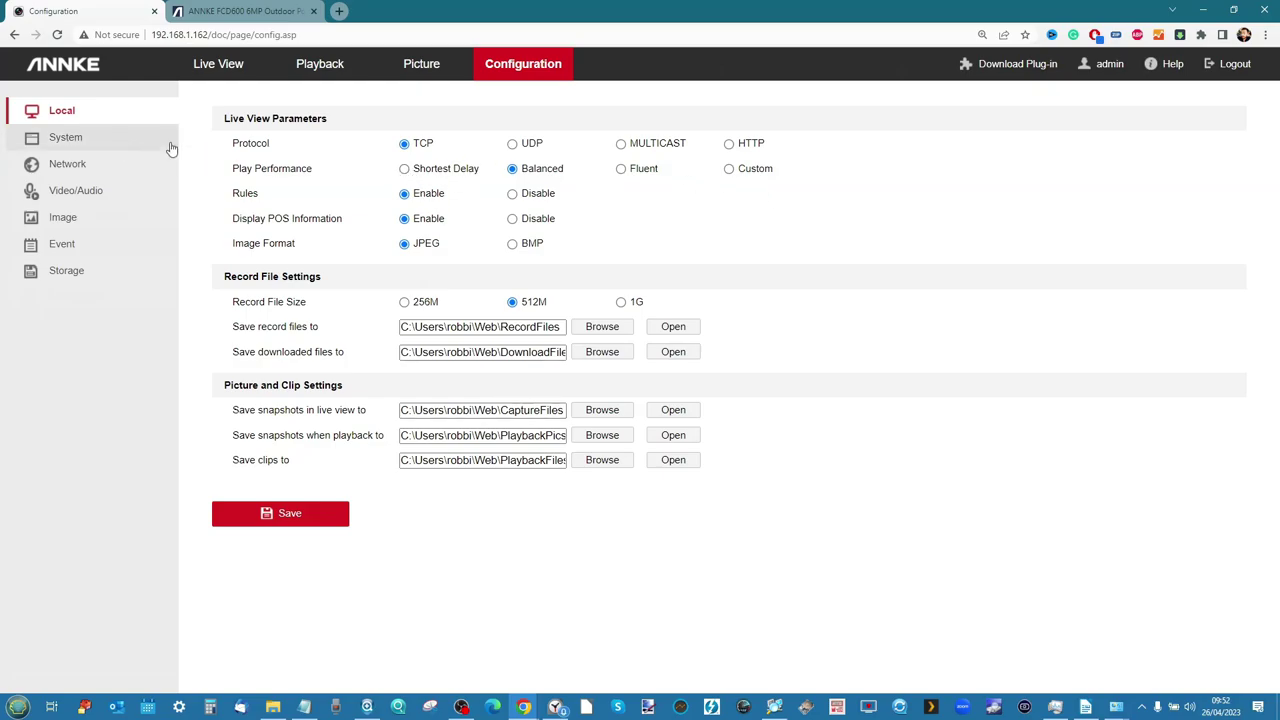
pyautogui.click(226, 66)
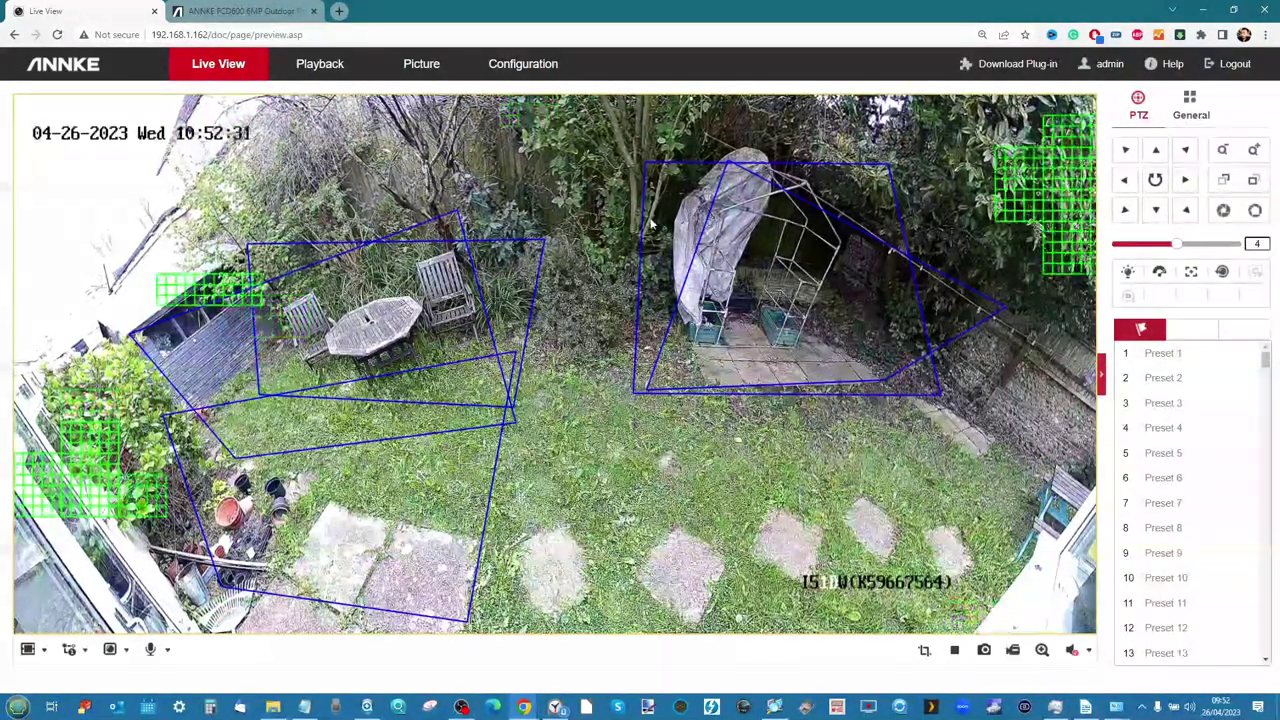
pyautogui.click(525, 64)
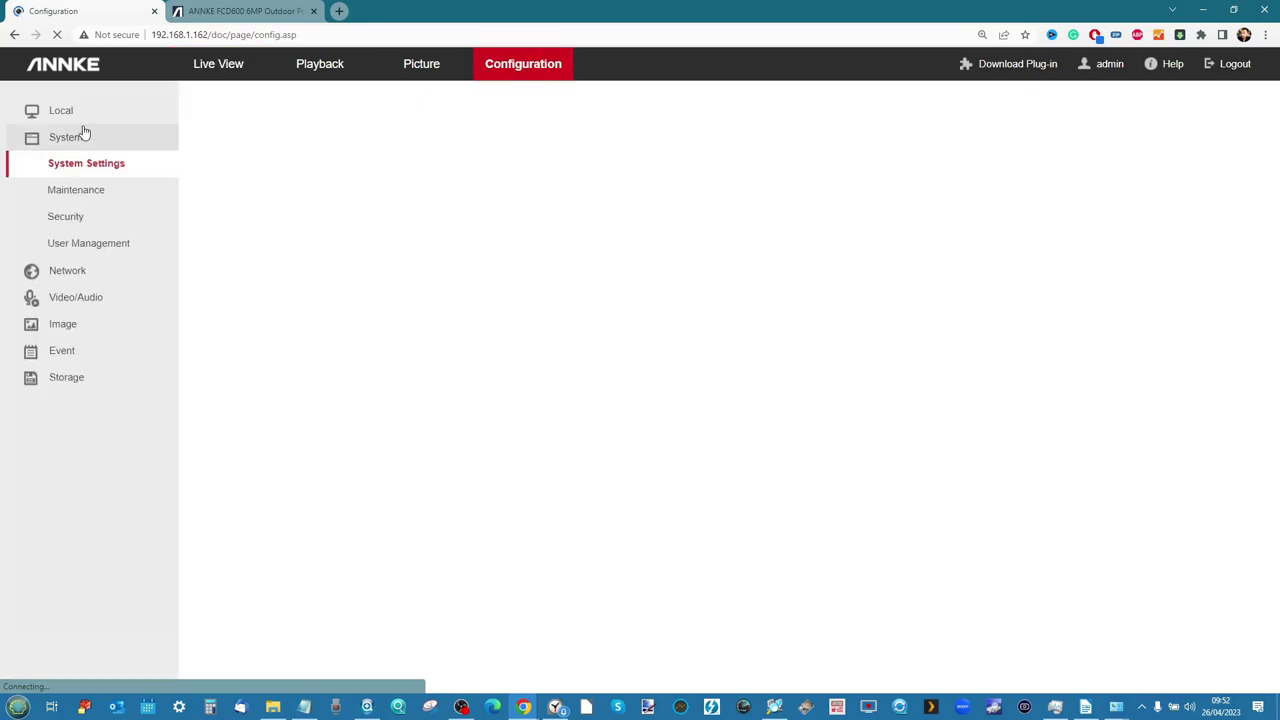
pyautogui.click(72, 118)
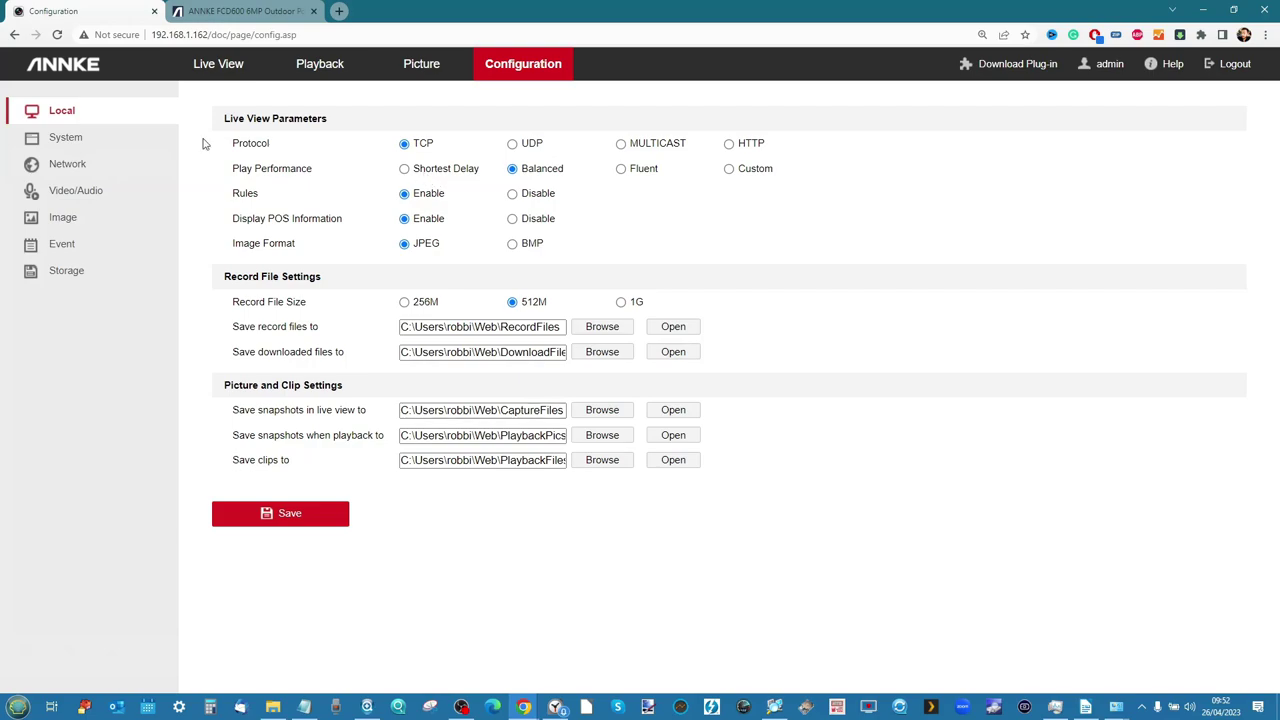
pyautogui.click(222, 64)
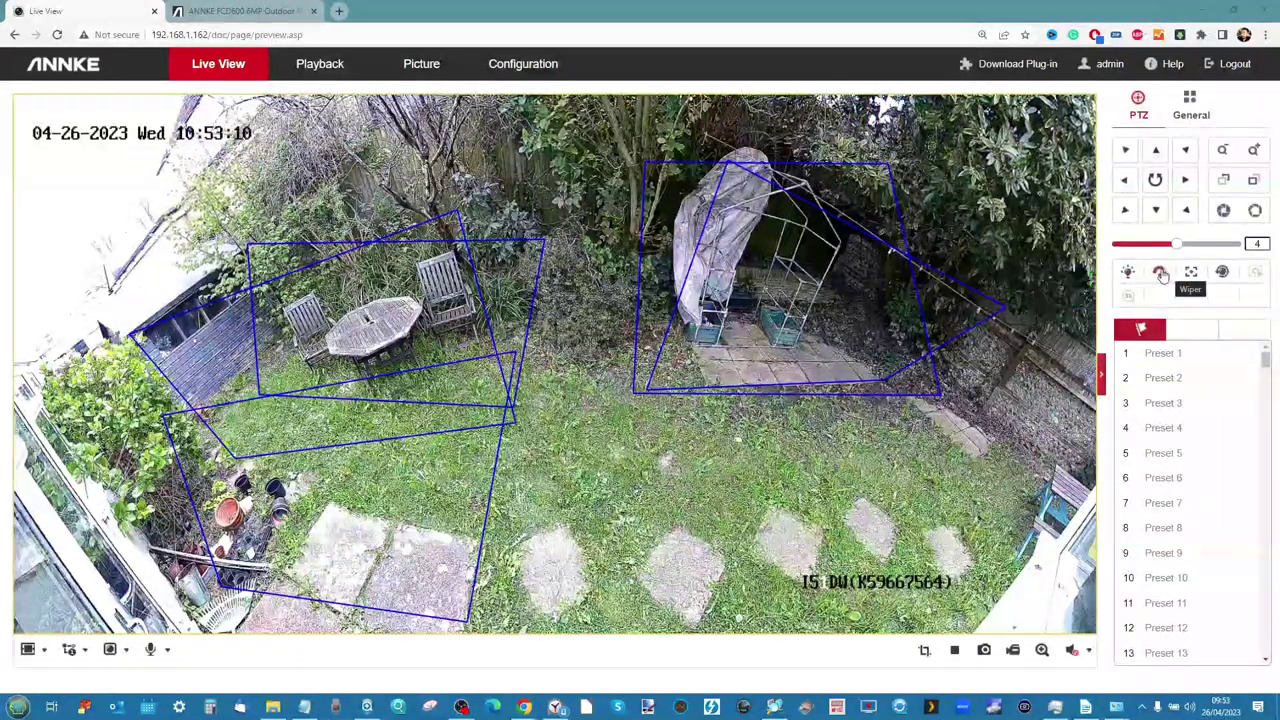
# Run the lens wiper and switch the Live View side panel to General settings
pyautogui.click(1160, 273)
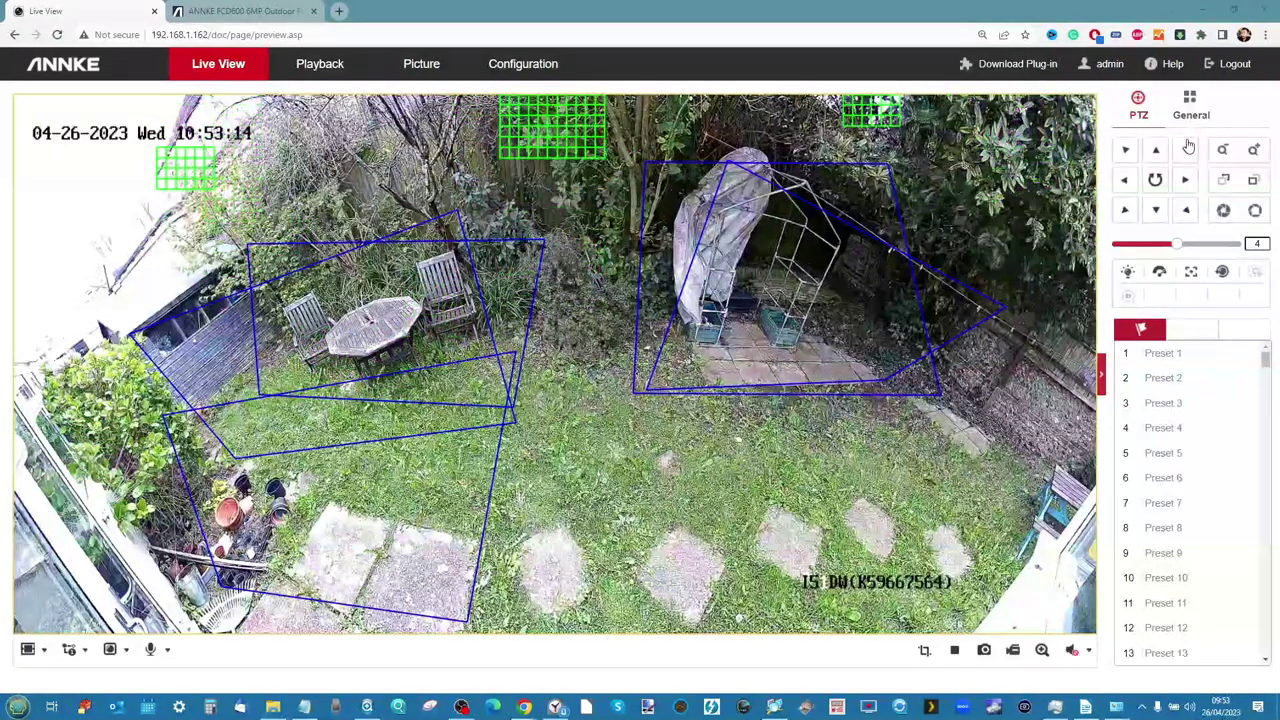
pyautogui.click(1190, 105)
pyautogui.rightClick(1190, 105)
pyautogui.press('Escape')
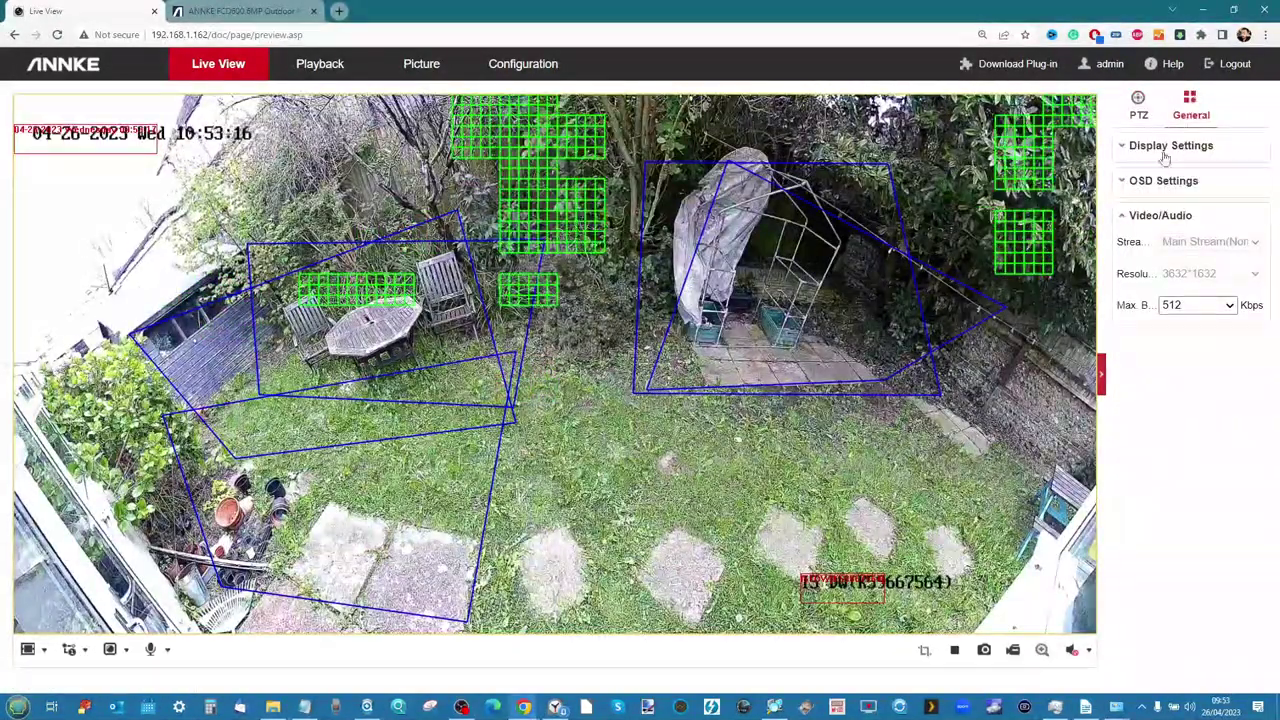
# Expand Display Settings with scene mode Normal, plus OSD and Video/Audio, then view the FCD600 page
pyautogui.click(1165, 150)
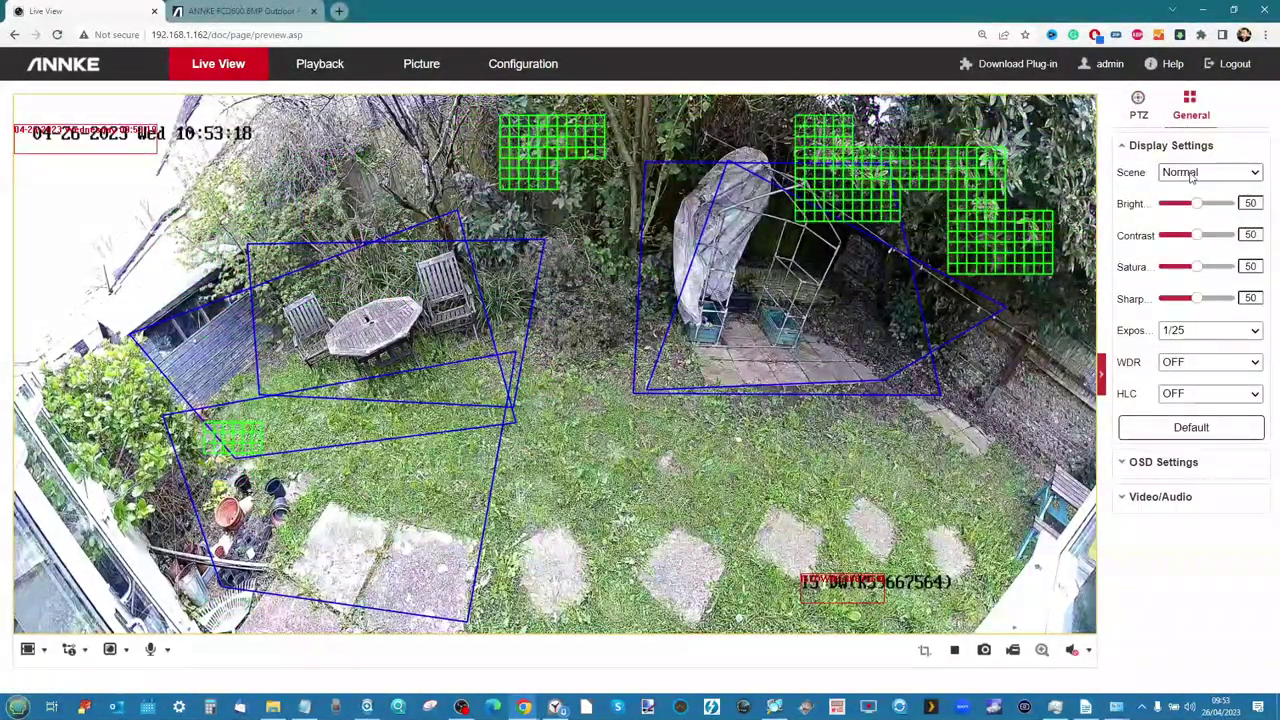
pyautogui.click(1191, 174)
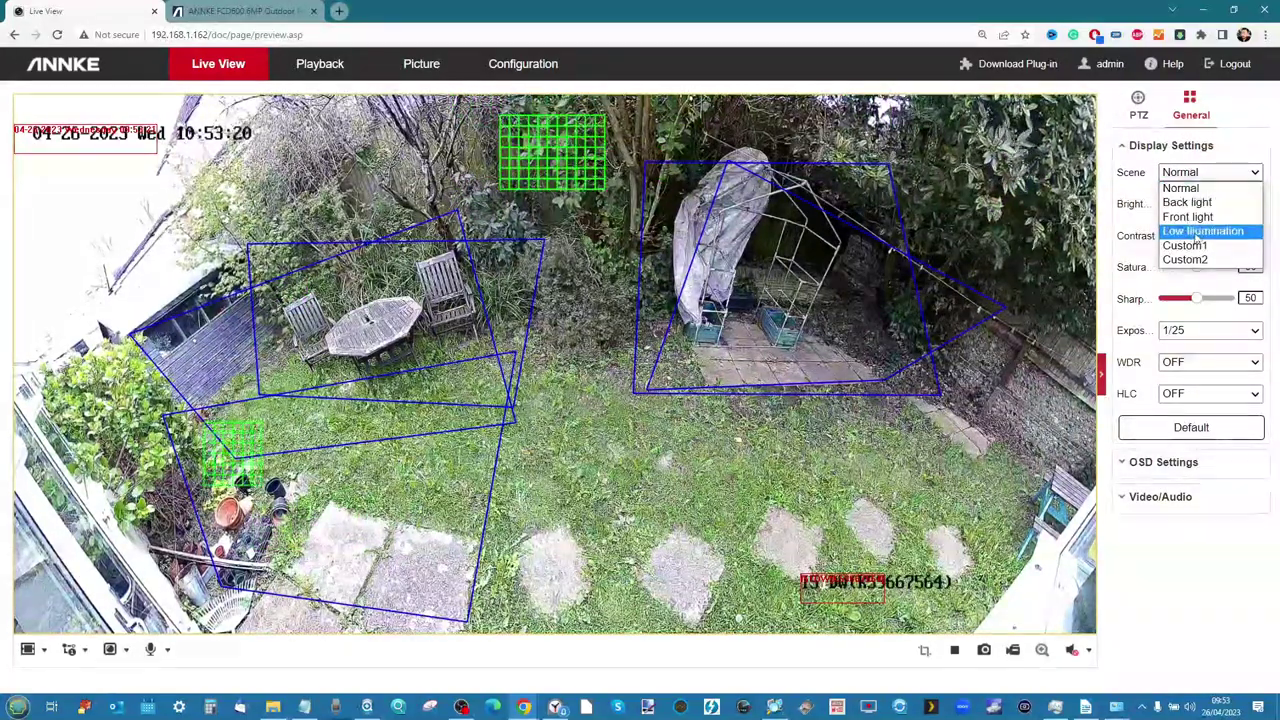
pyautogui.click(1200, 512)
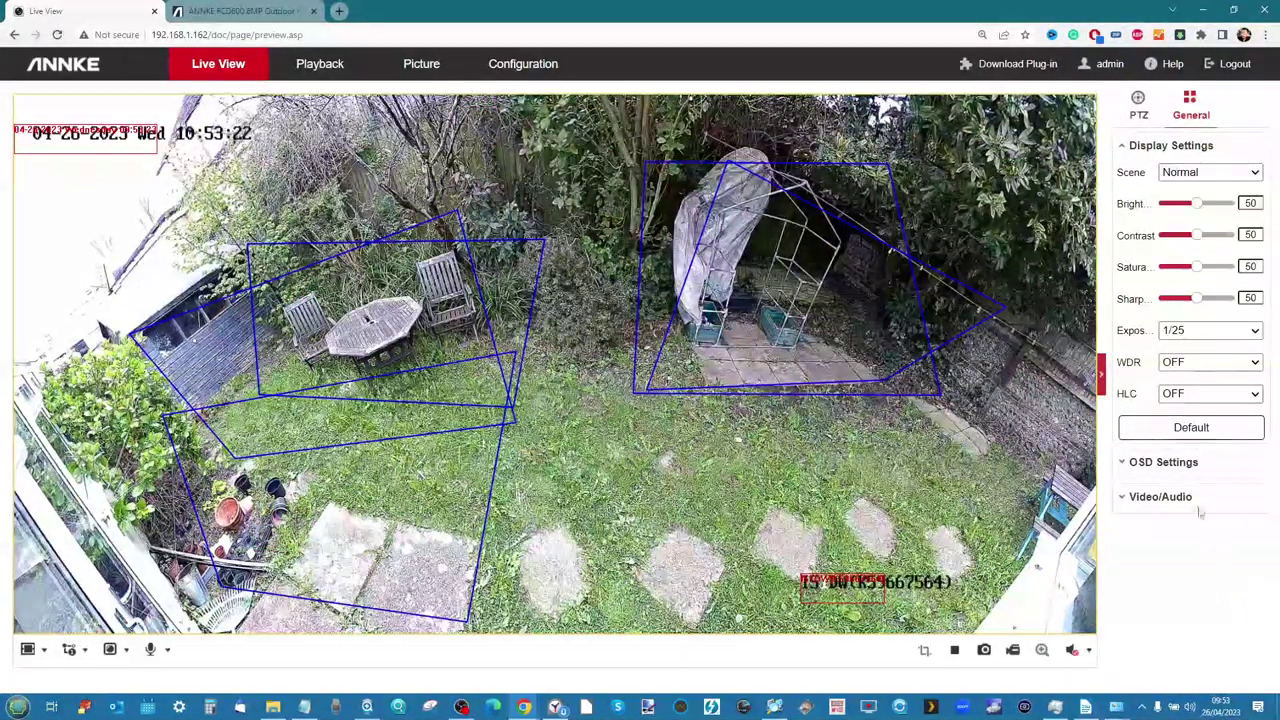
pyautogui.click(1165, 463)
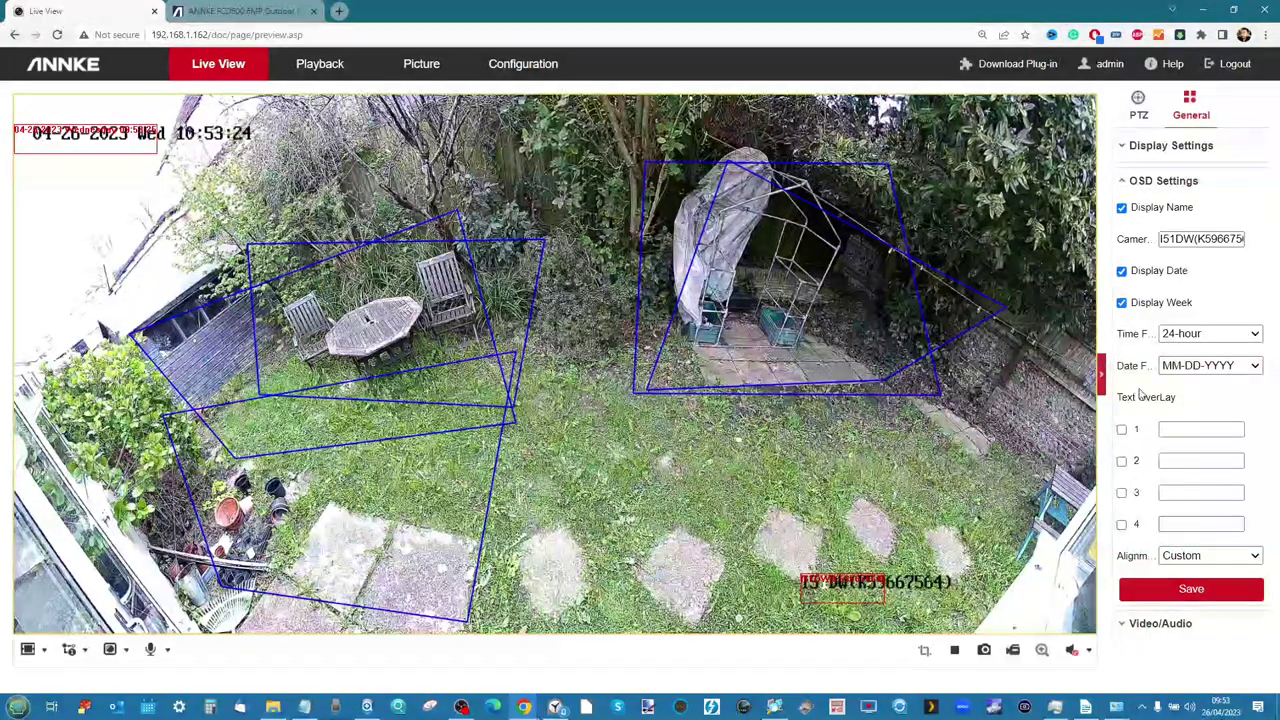
pyautogui.click(1185, 625)
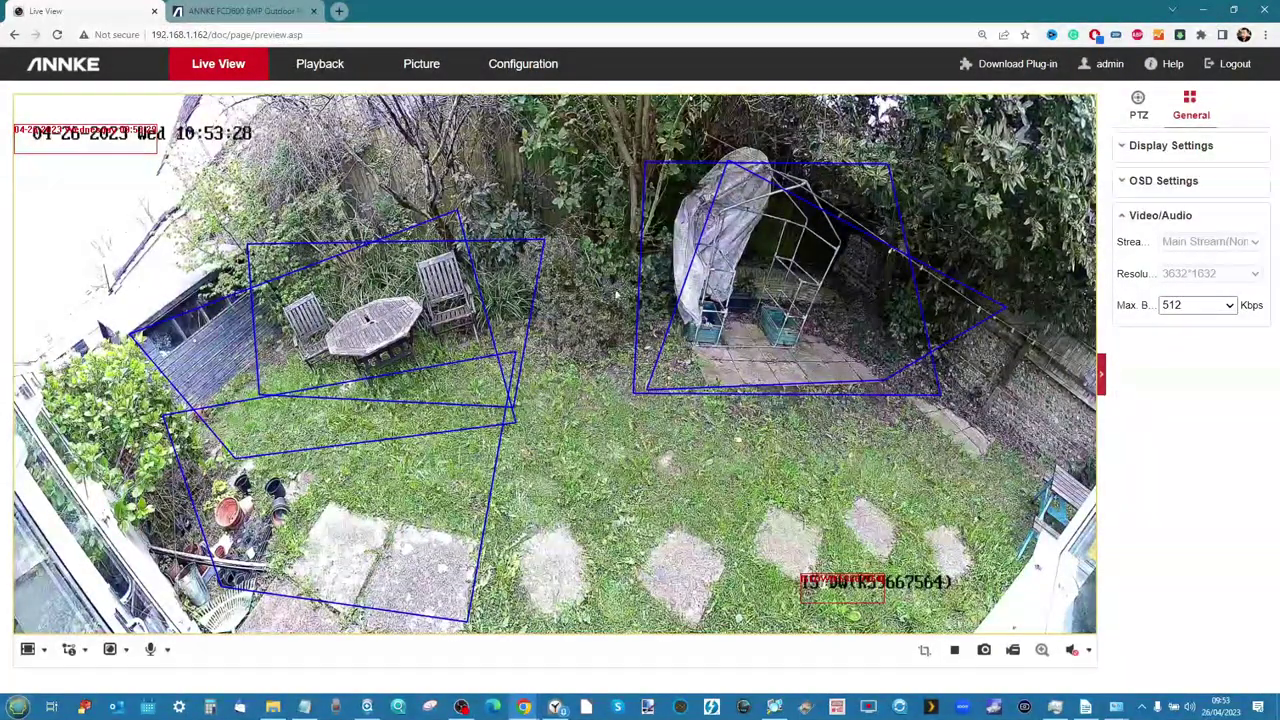
pyautogui.click(240, 11)
# Scroll through the FCD600 product page features, selecting the price text, then return to Live View
pyautogui.scroll(3, 938, 327)
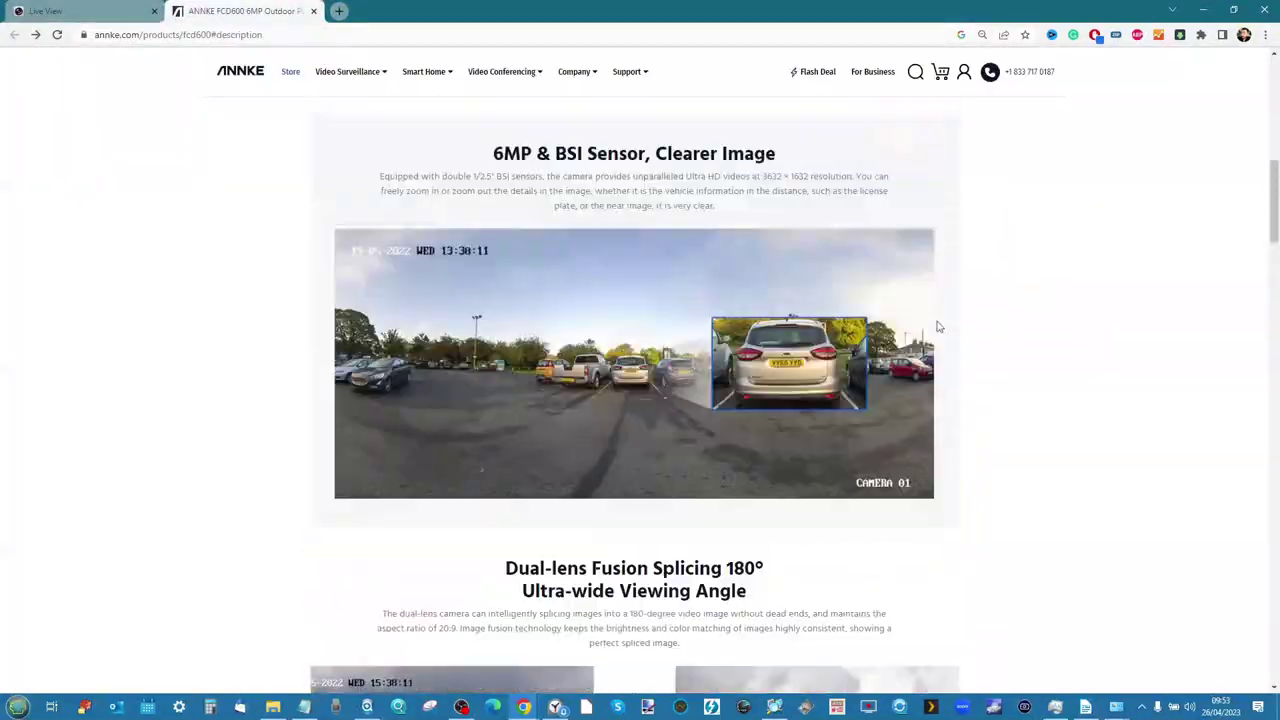
pyautogui.scroll(10, 938, 327)
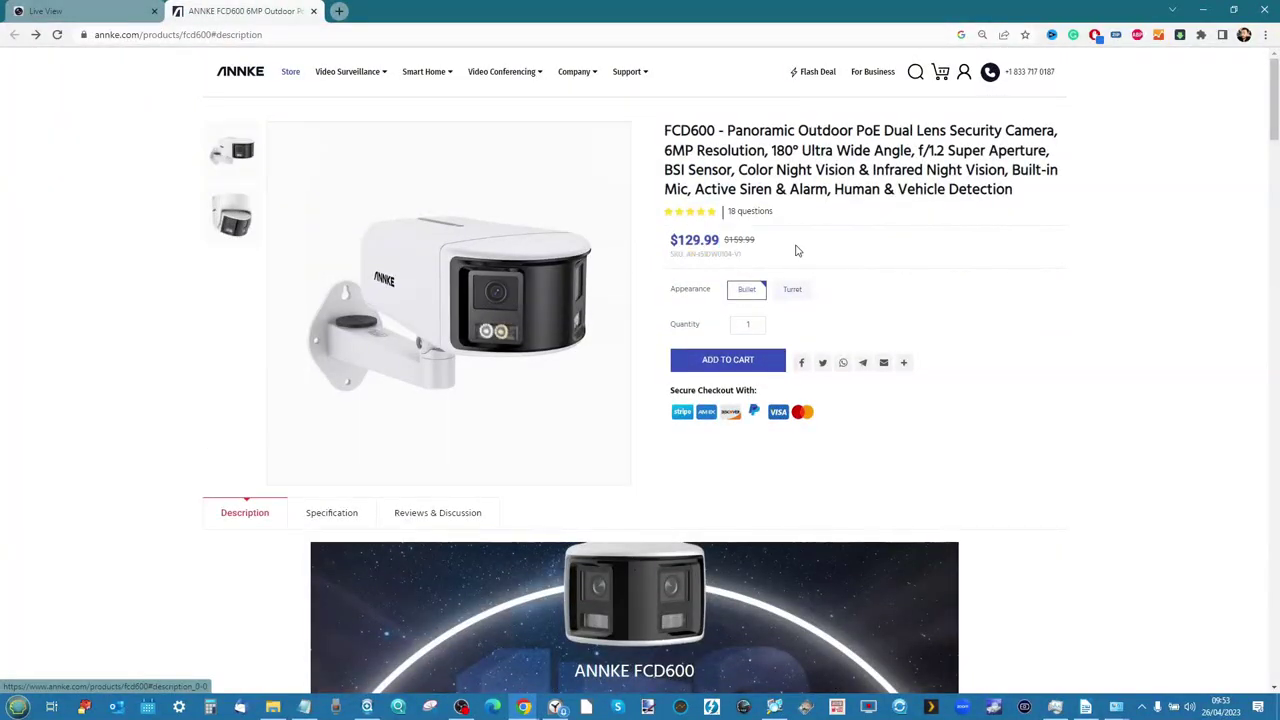
pyautogui.moveTo(797, 251); pyautogui.dragTo(677, 240)
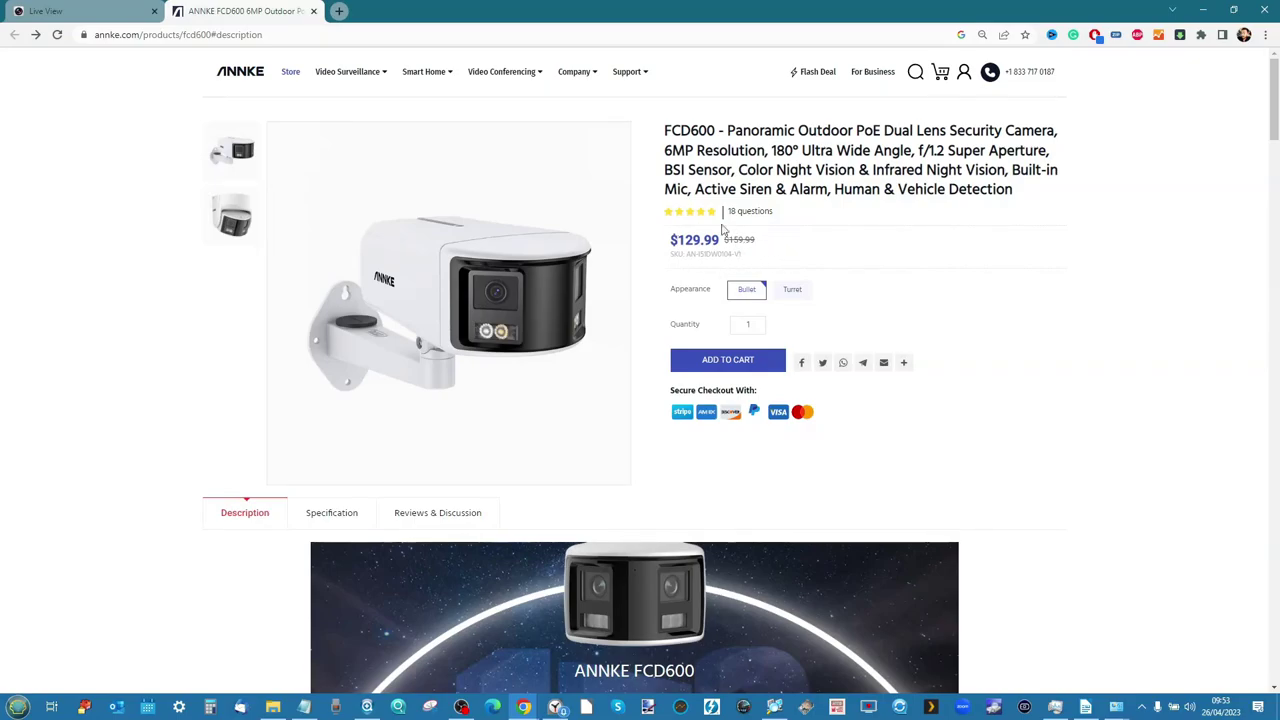
pyautogui.scroll(-8, 491, 335)
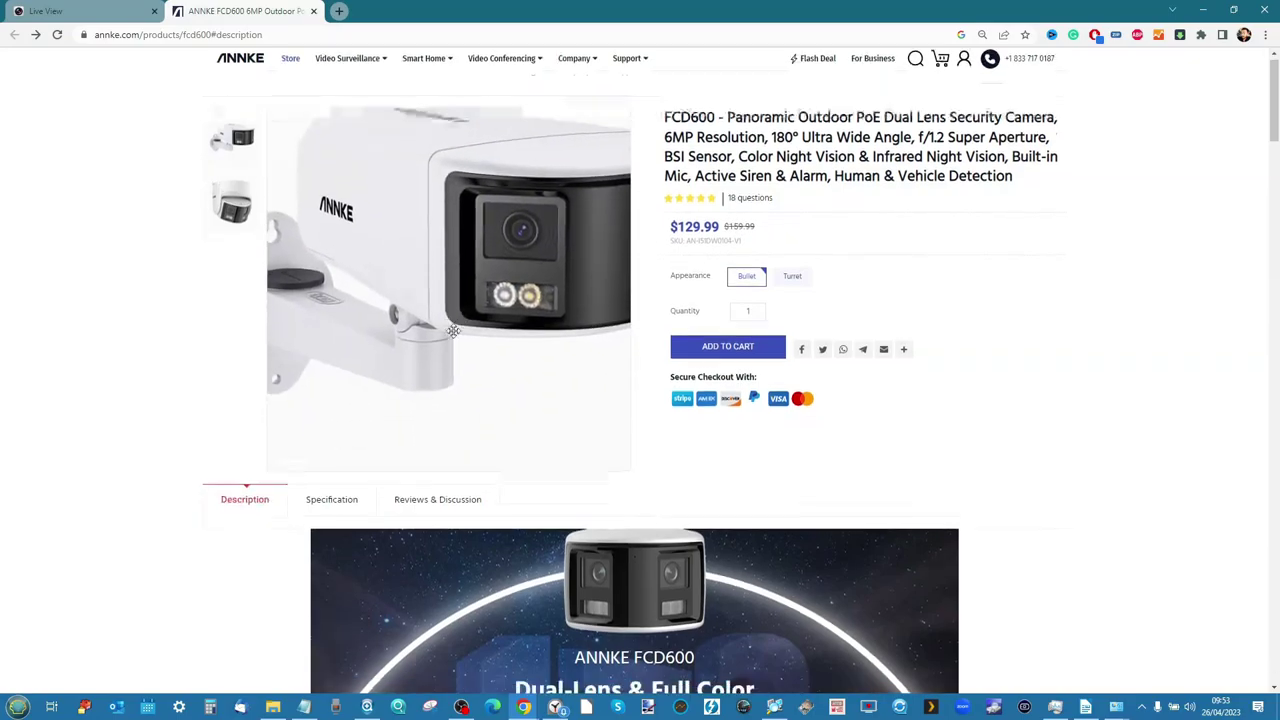
pyautogui.scroll(-6, 493, 335)
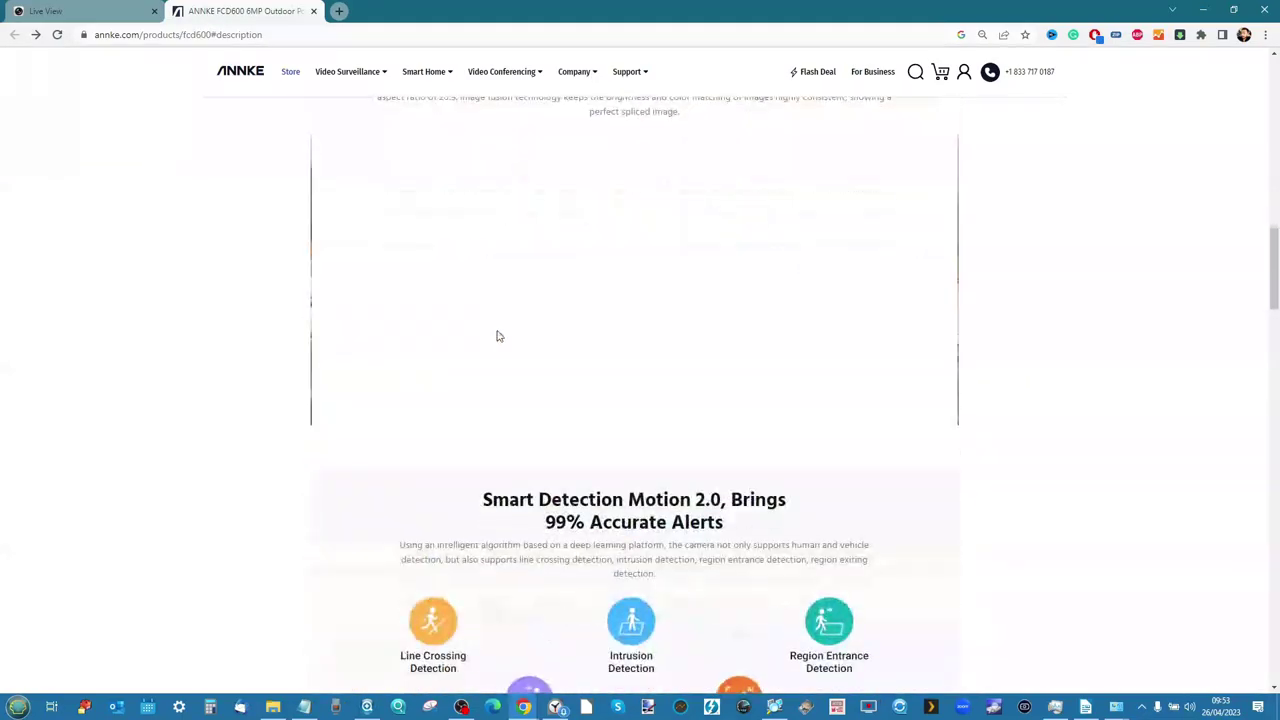
pyautogui.scroll(-4, 530, 336)
pyautogui.scroll(-4, 532, 340)
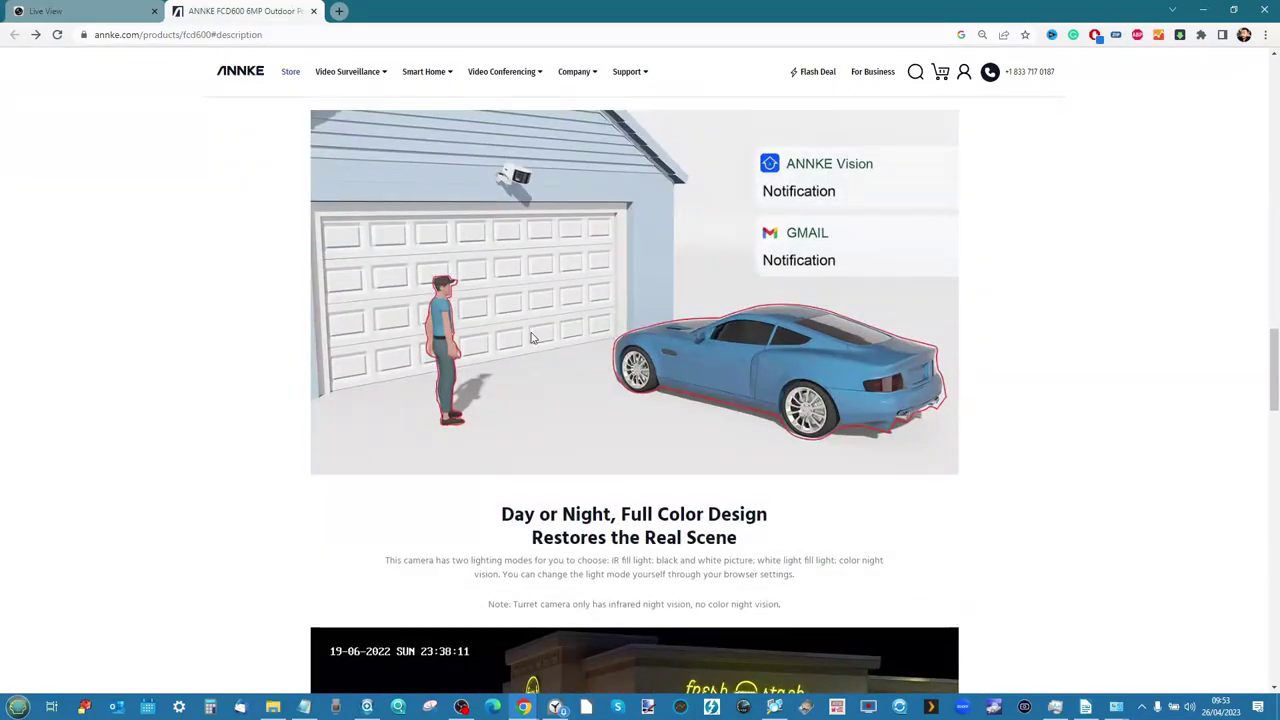
pyautogui.hotkey('ctrl', '1')
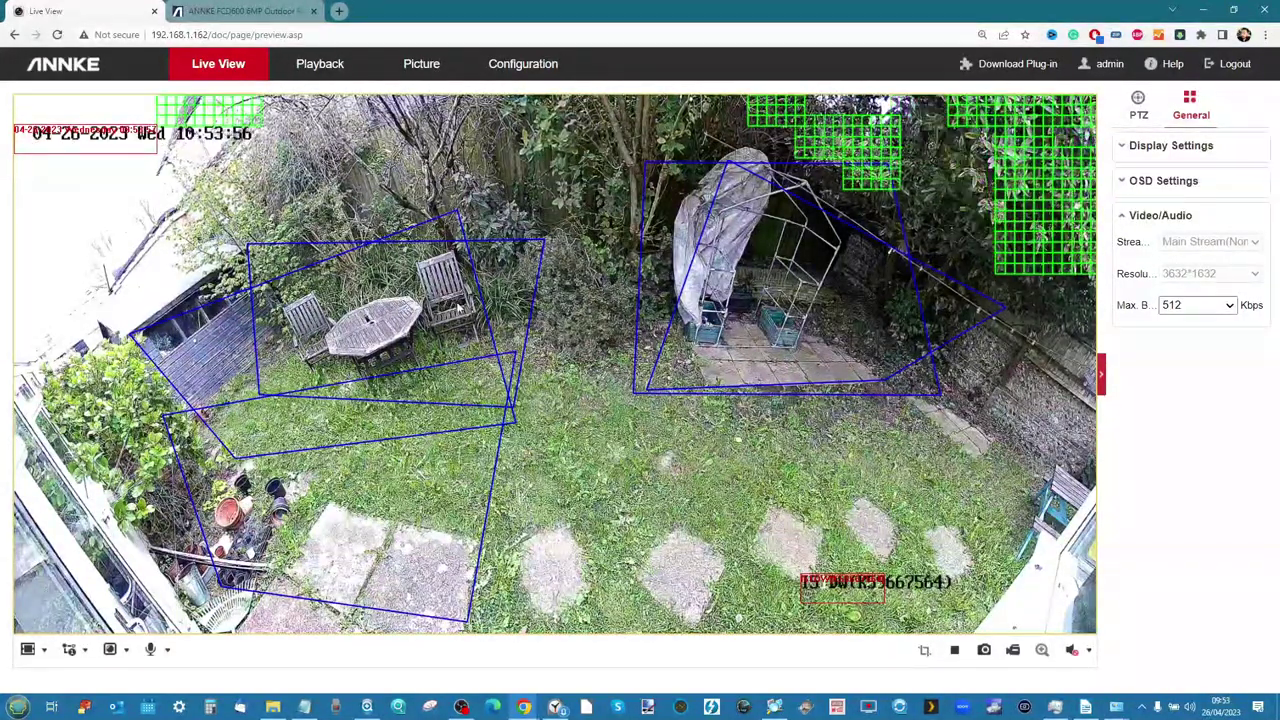
# Collapse the General settings panel so the garden video fills the Live View width
pyautogui.click(1100, 378)
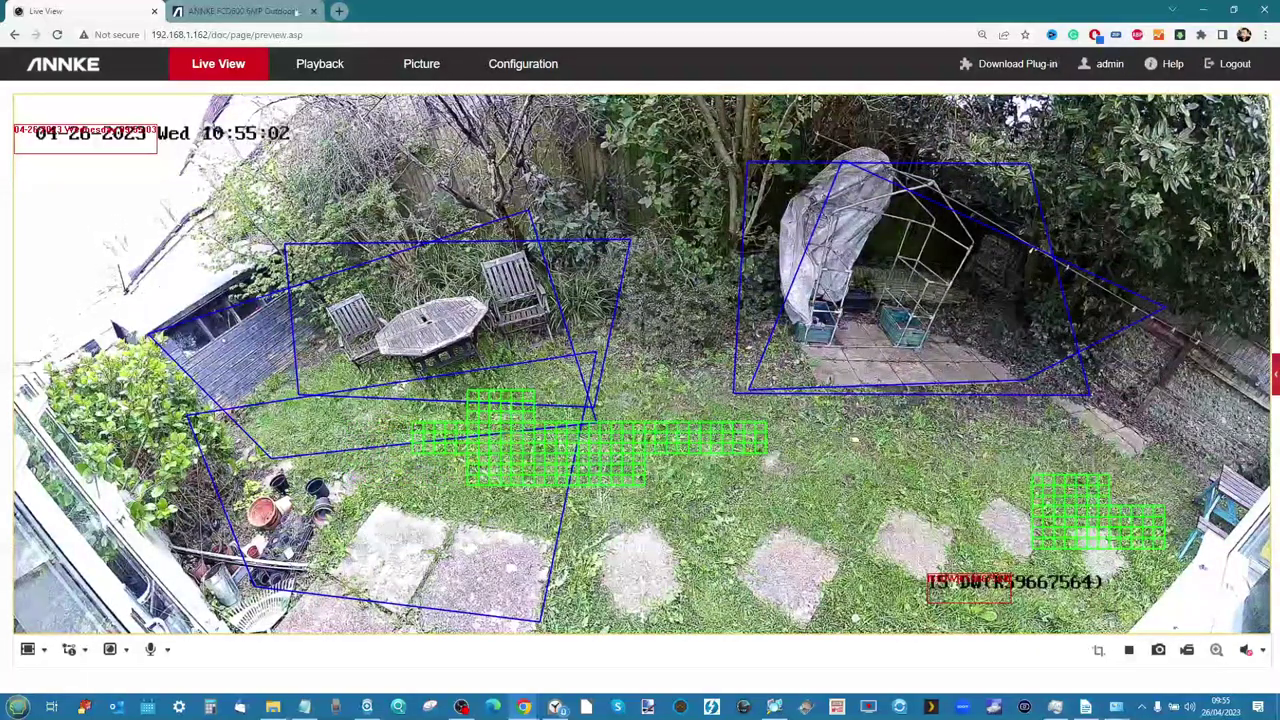
# Scroll through the FCD600 product page, then glance back at the camera's live view
pyautogui.click(240, 11)
pyautogui.scroll(15, 657, 441)
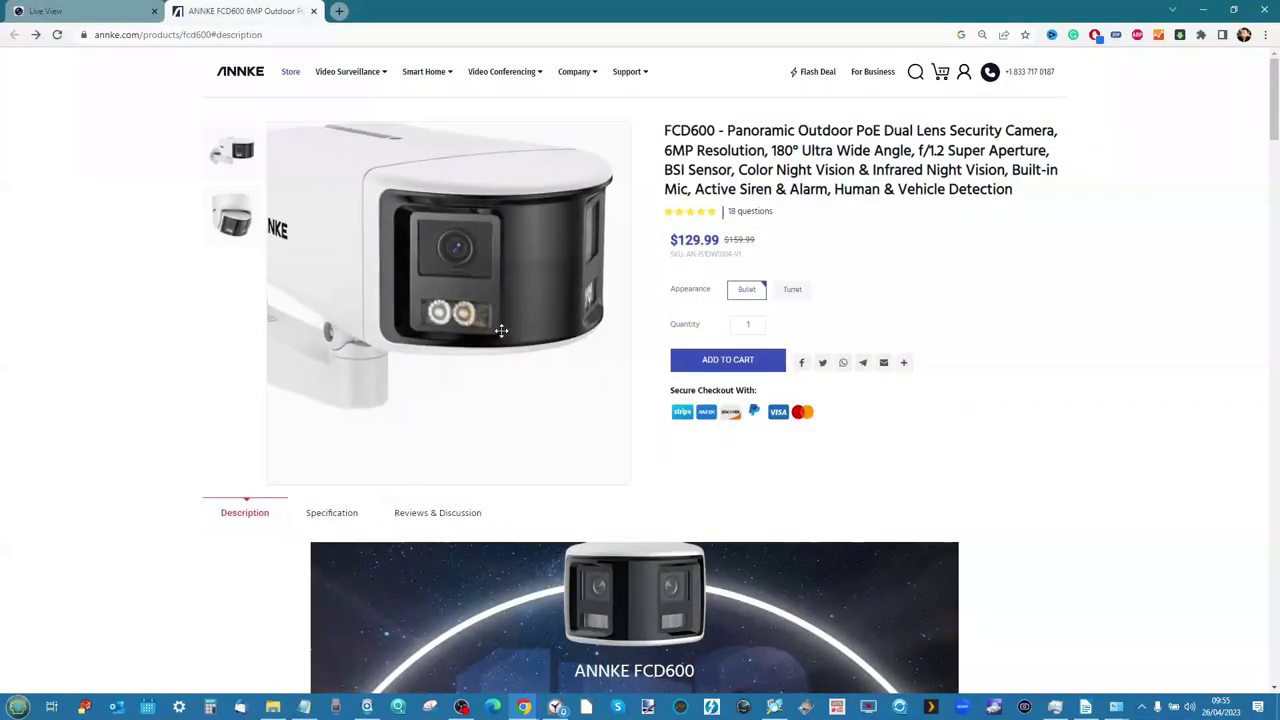
pyautogui.scroll(-10, 740, 415)
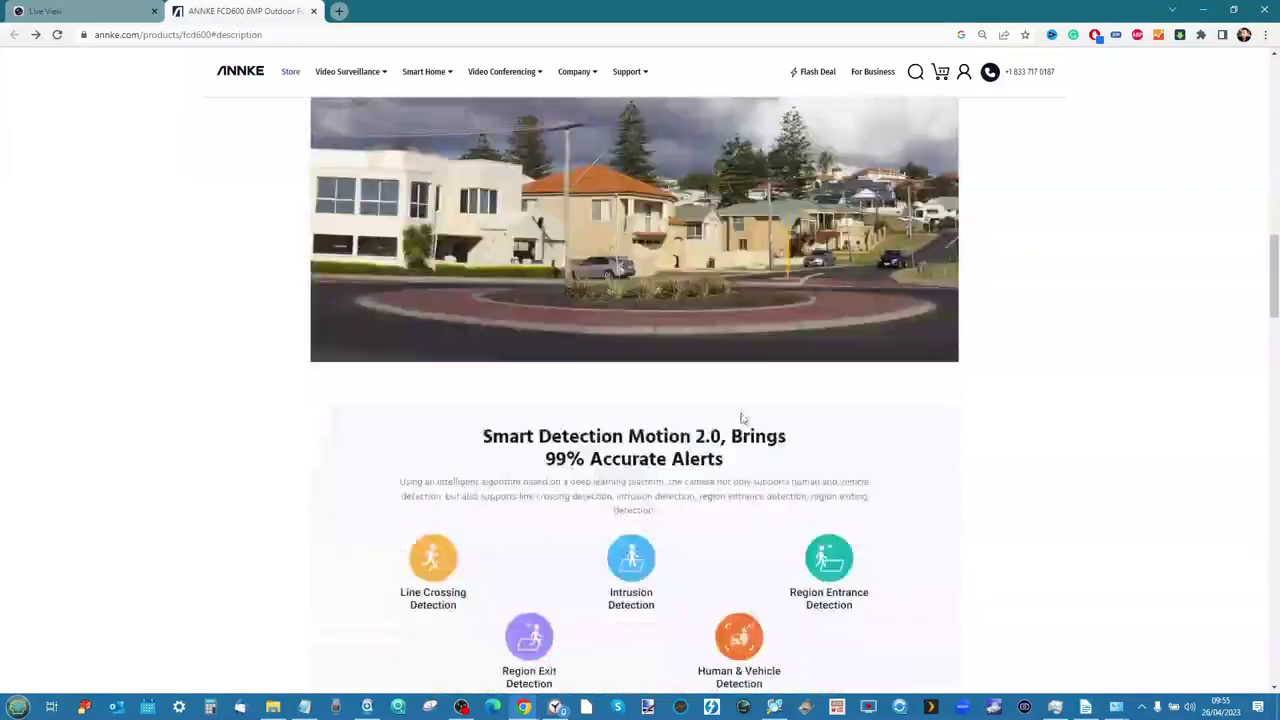
pyautogui.scroll(-20, 741, 413)
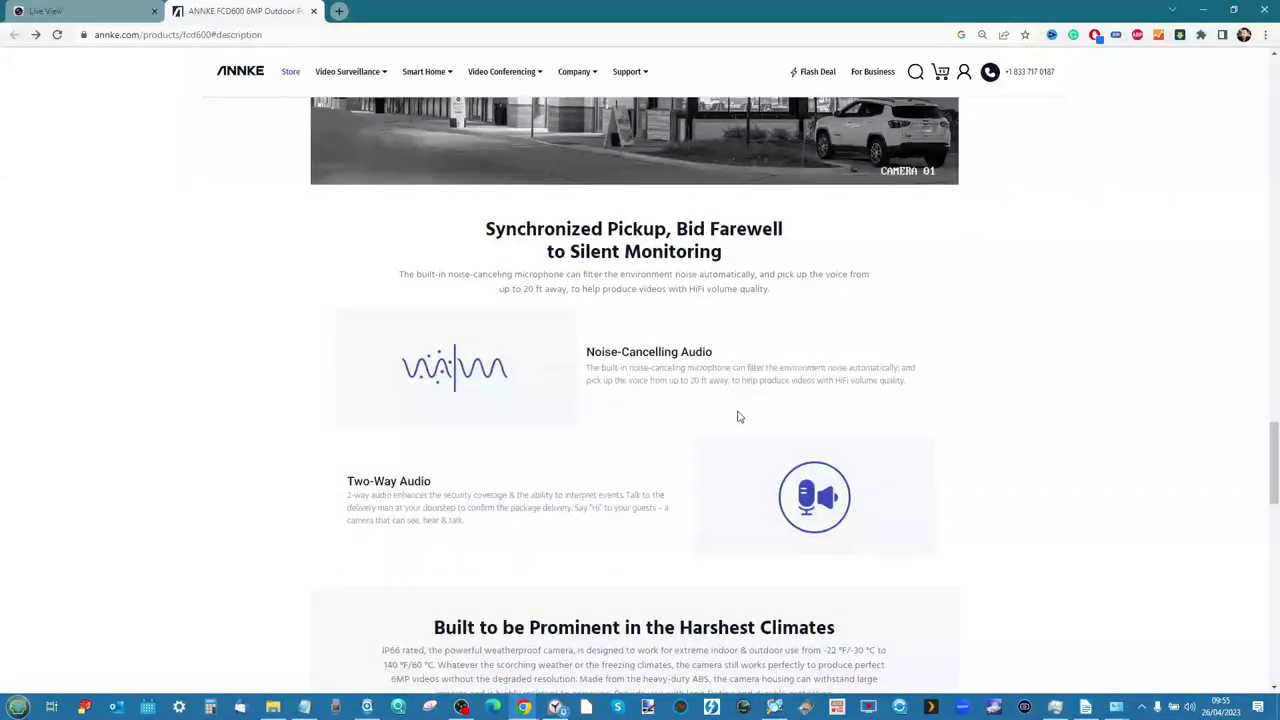
pyautogui.scroll(-12, 733, 418)
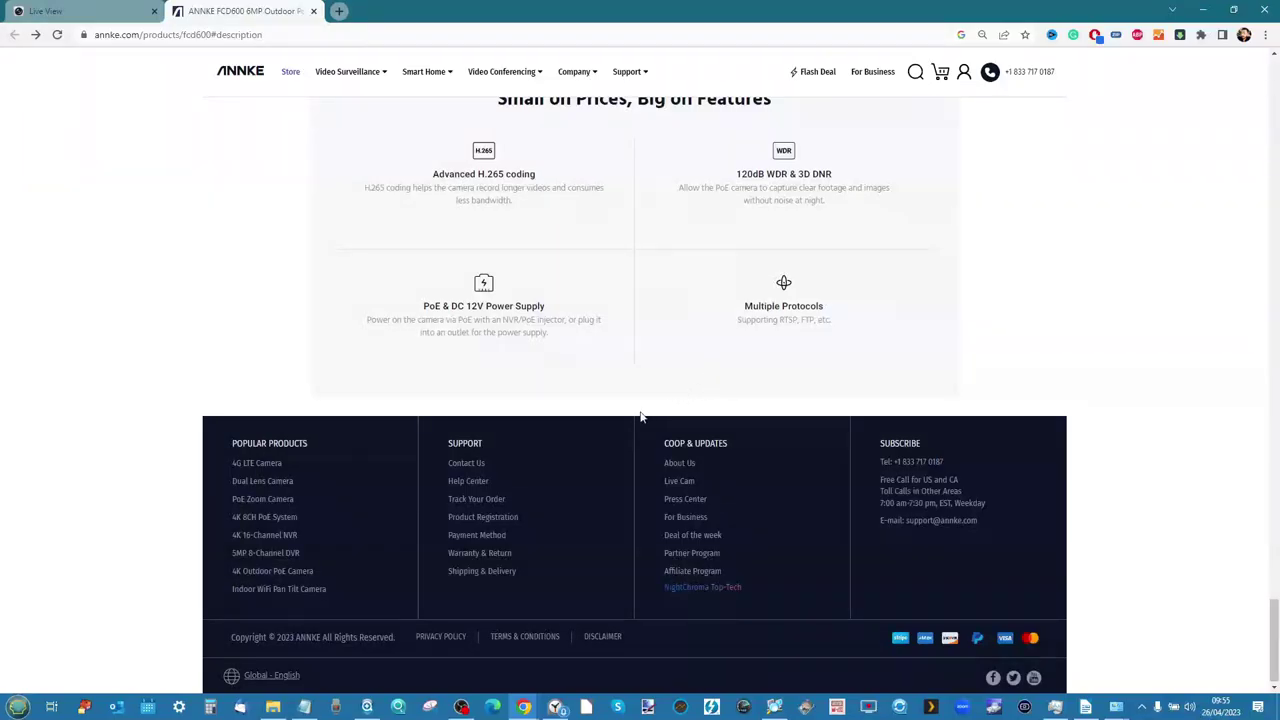
pyautogui.click(80, 10)
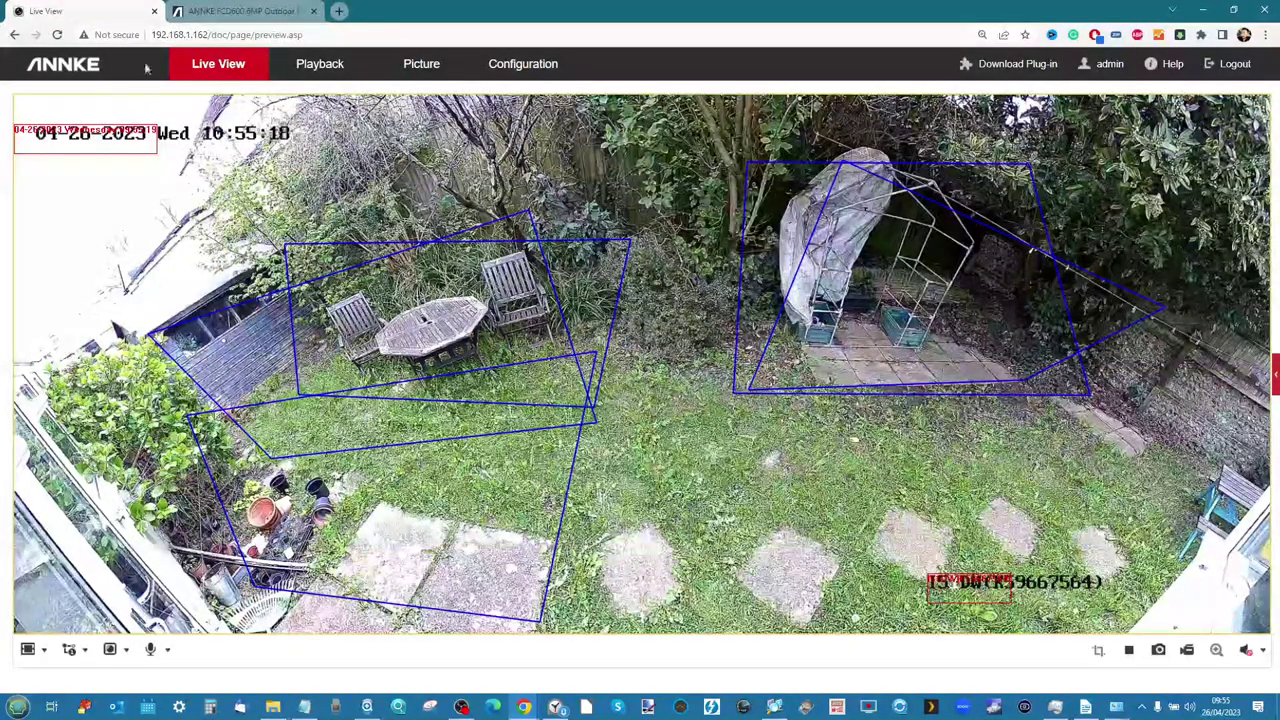
# From the FCD600 page's Support menu, open the Download Center in a new tab
pyautogui.click(262, 11)
pyautogui.scroll(10, 986, 223)
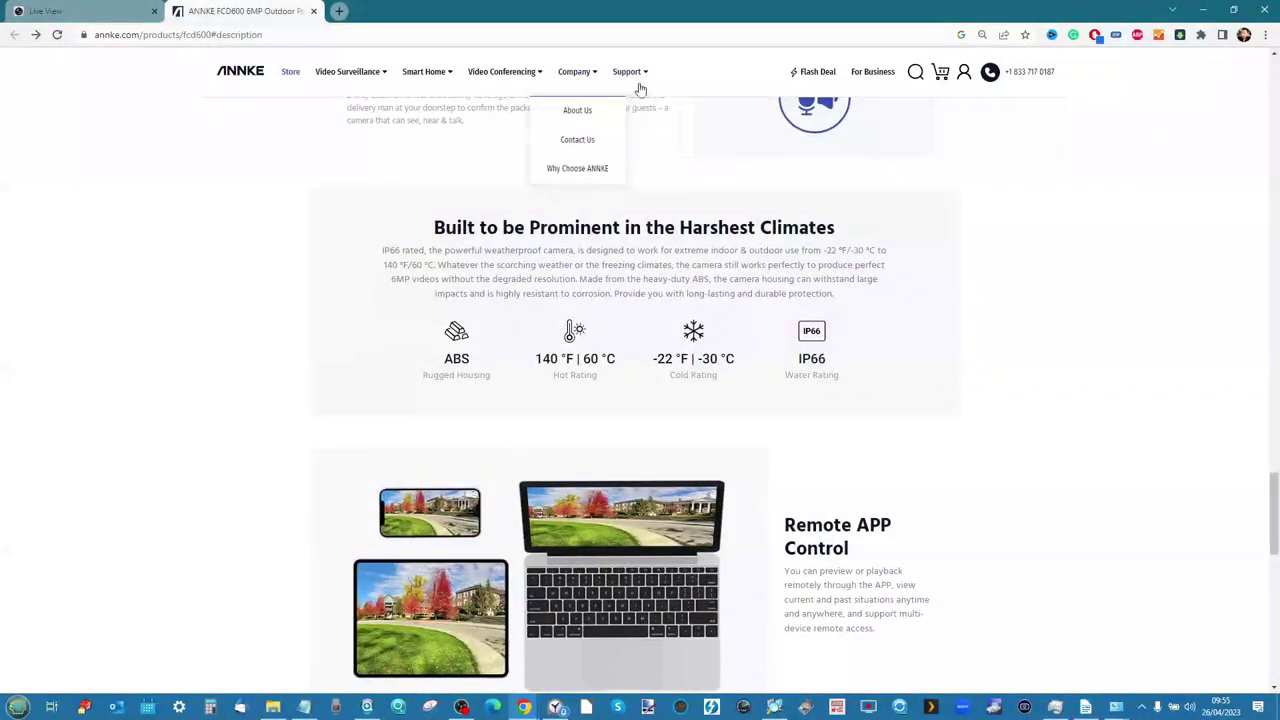
pyautogui.moveTo(628, 78)
pyautogui.click(630, 140)
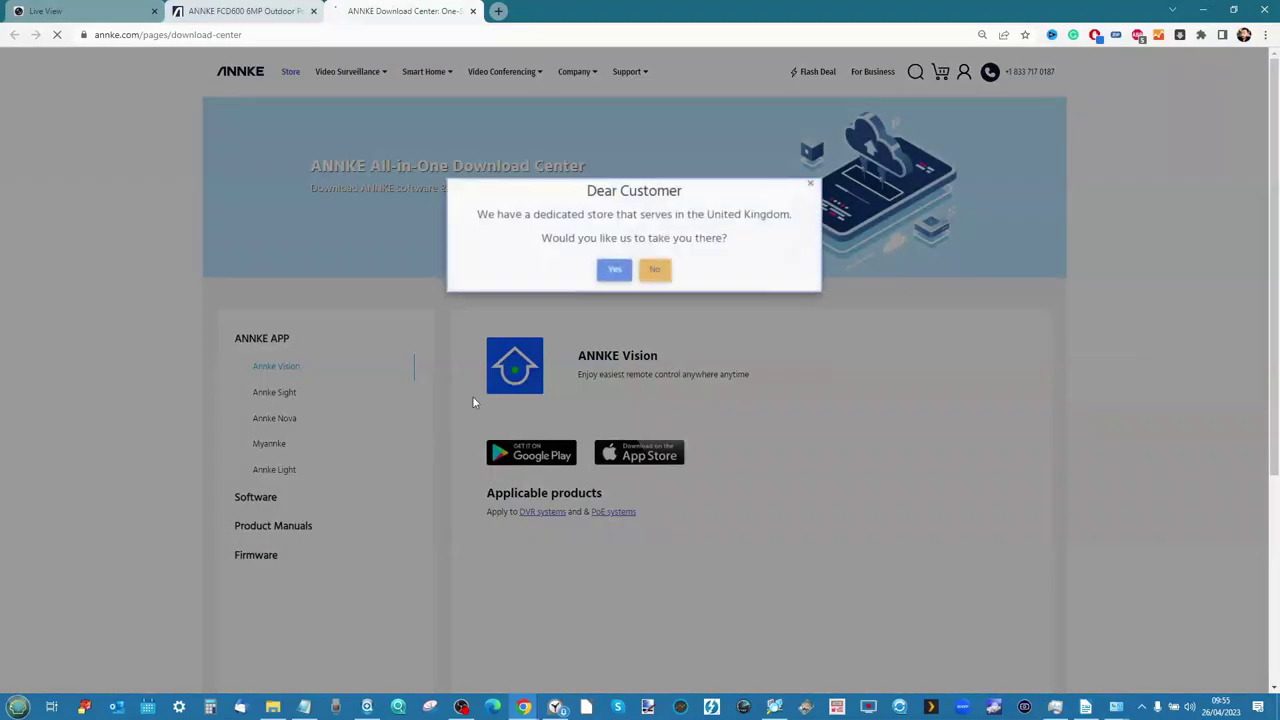
# Close the 'Dear Customer' UK store popup and select Annke Sight under ANNKE APP
pyautogui.click(813, 184)
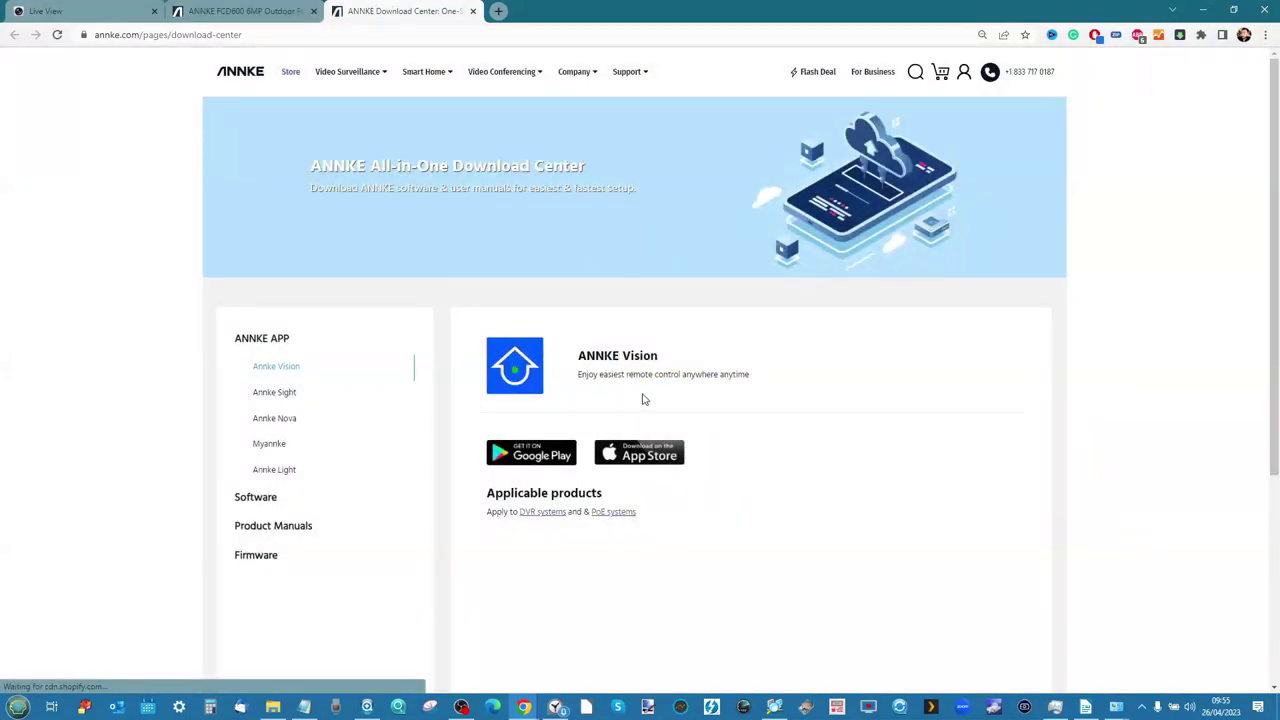
pyautogui.click(284, 400)
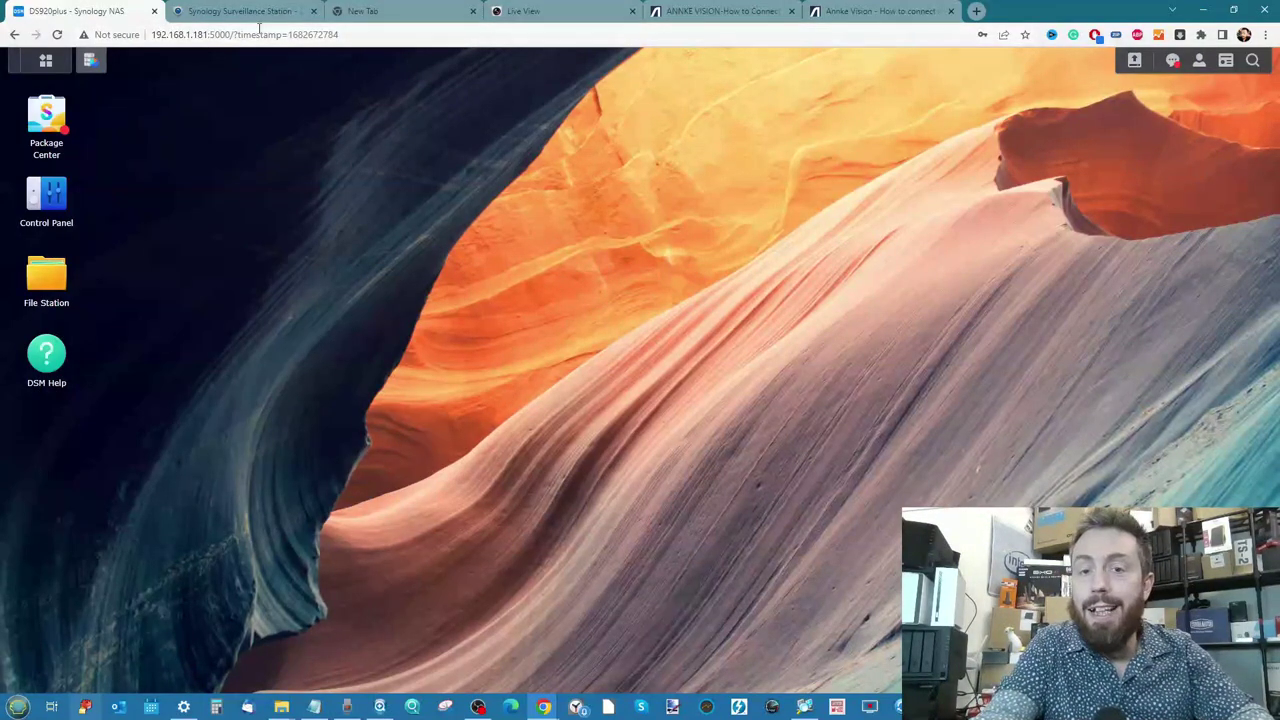
# Start the Add Camera wizard from Surveillance Station's IP Camera page at normal zoom
pyautogui.click(240, 12)
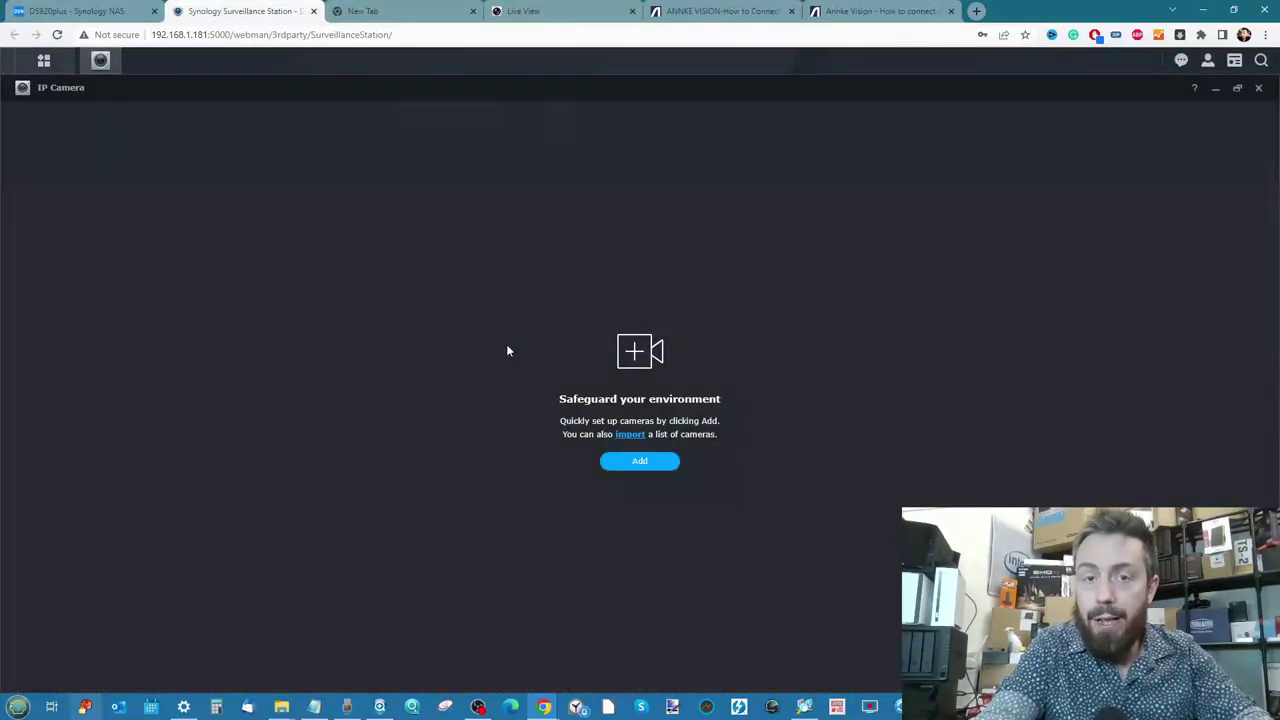
pyautogui.click(622, 467)
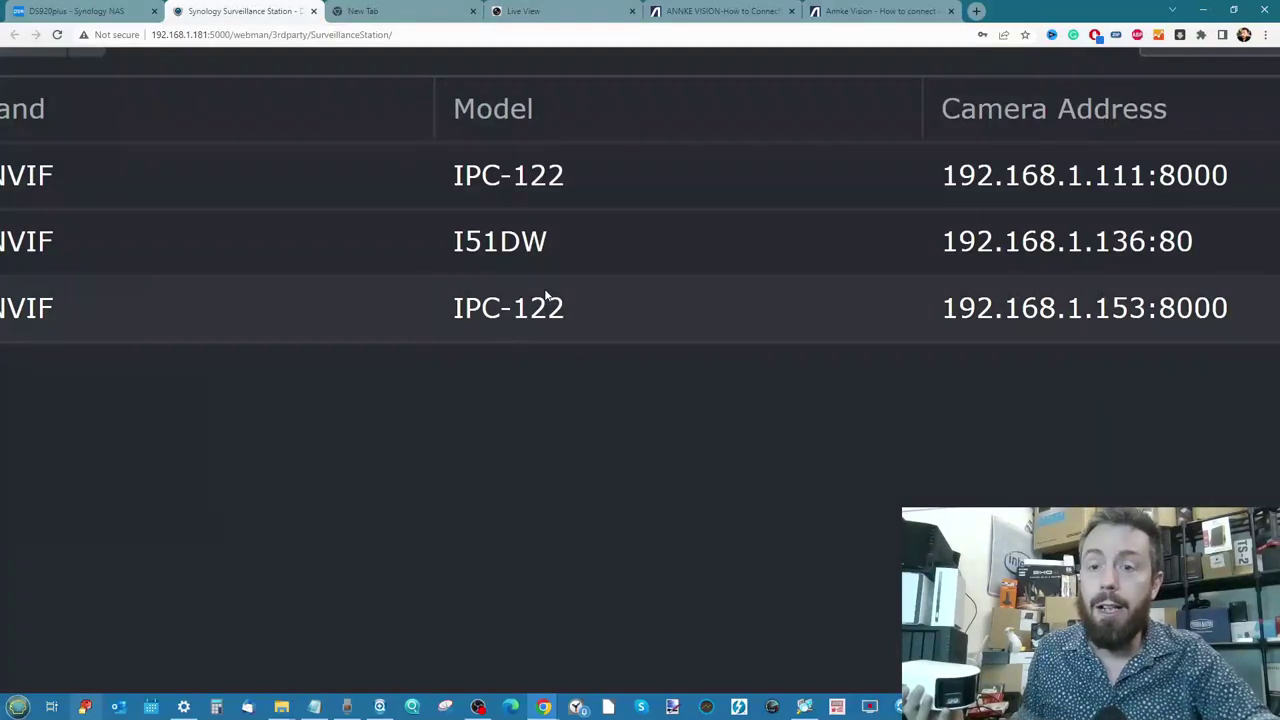
pyautogui.hotkey('ctrl', '-')
pyautogui.hotkey('ctrl', '-')
pyautogui.hotkey('ctrl', '-')
pyautogui.hotkey('ctrl', '-')
pyautogui.hotkey('ctrl', '-')
pyautogui.hotkey('ctrl', '-')
pyautogui.hotkey('ctrl', '-')
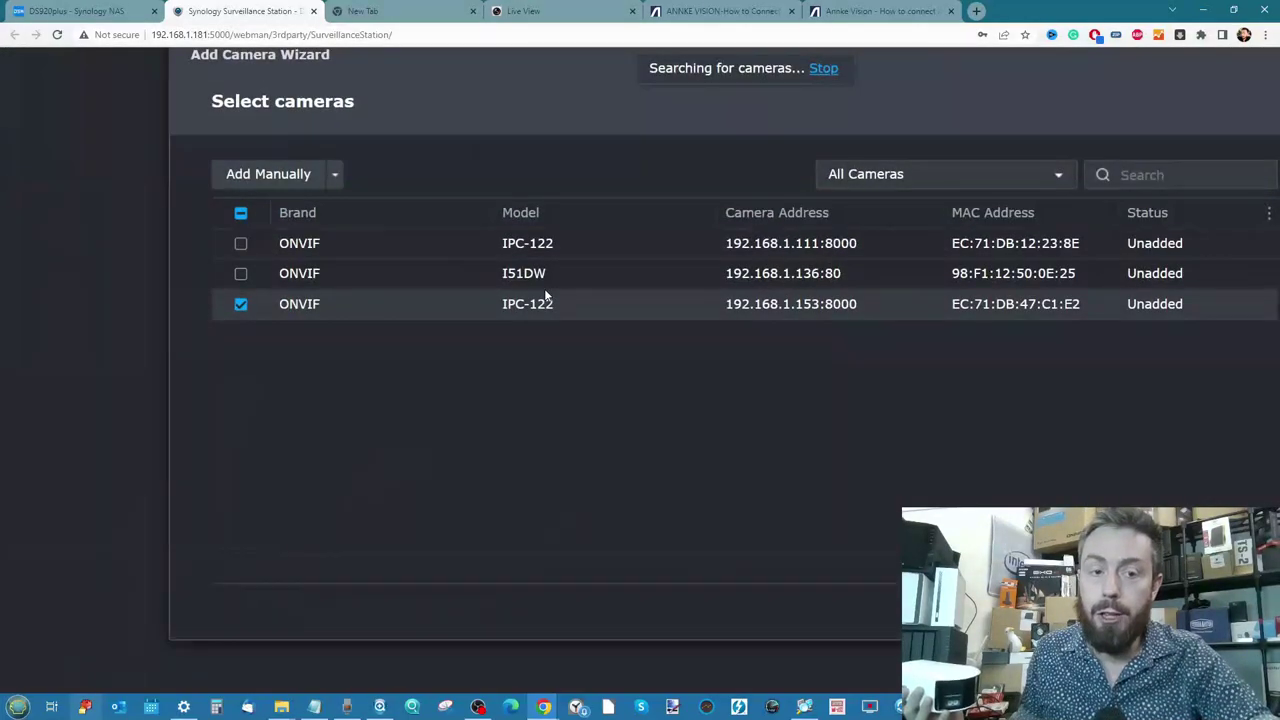
# Select only the I51DW camera (untick IPC-122), proceed, and switch to the 192.168.1.136 live view
pyautogui.click(428, 343)
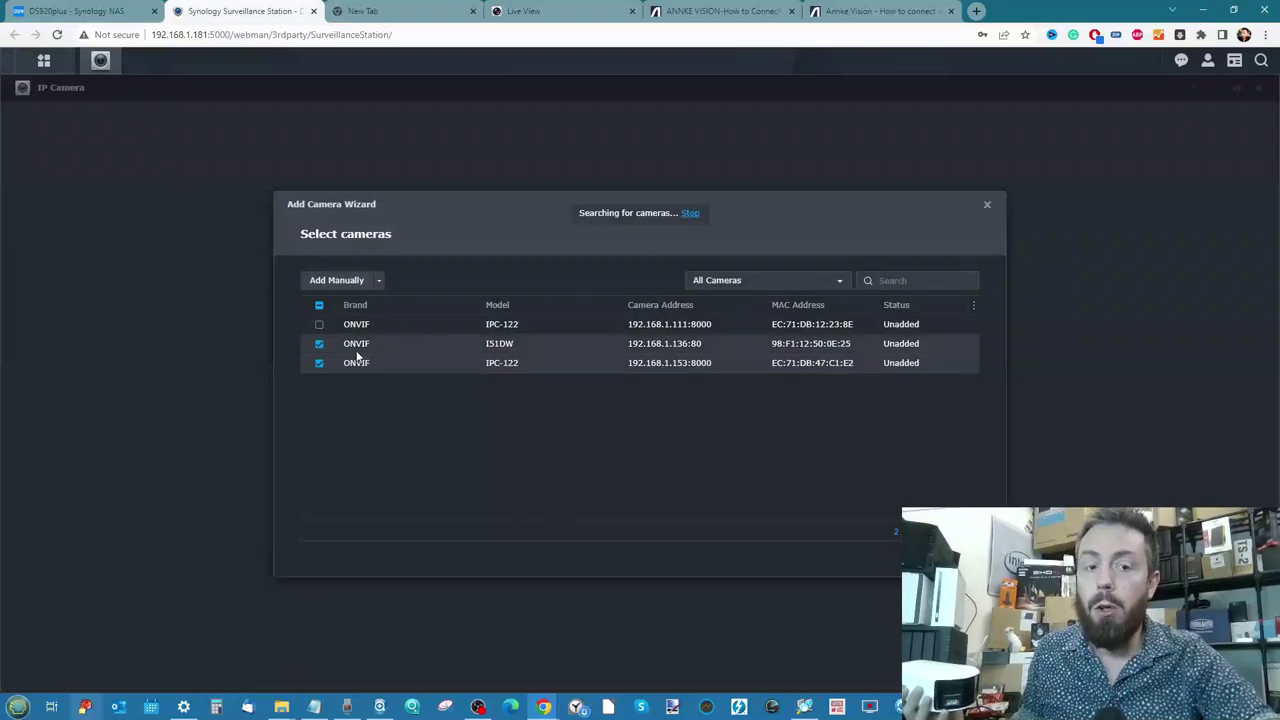
pyautogui.click(320, 364)
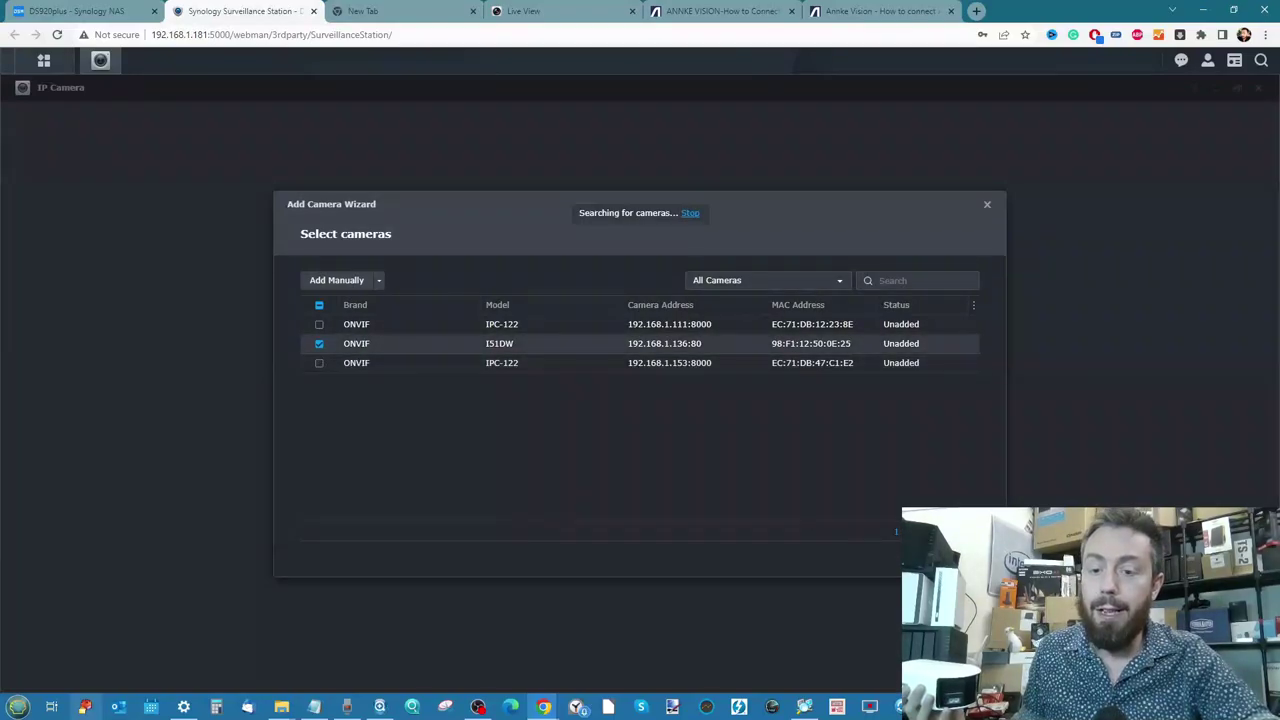
pyautogui.click(945, 560)
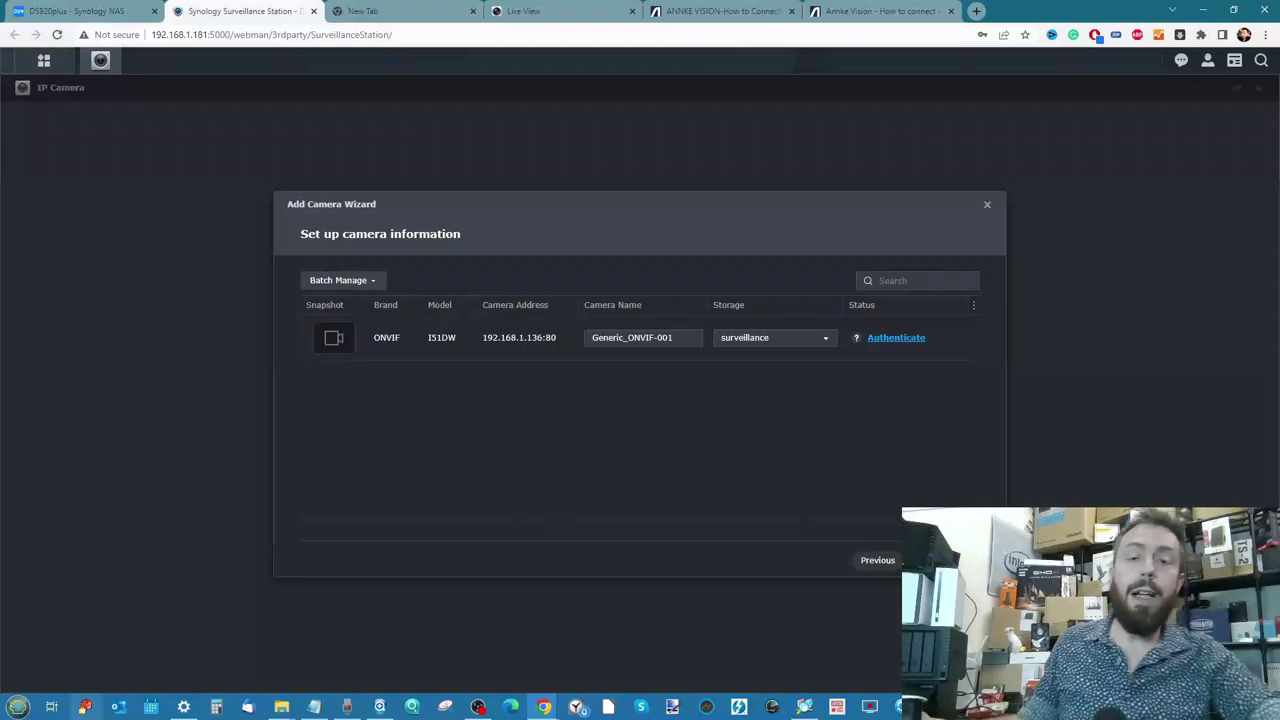
pyautogui.click(528, 10)
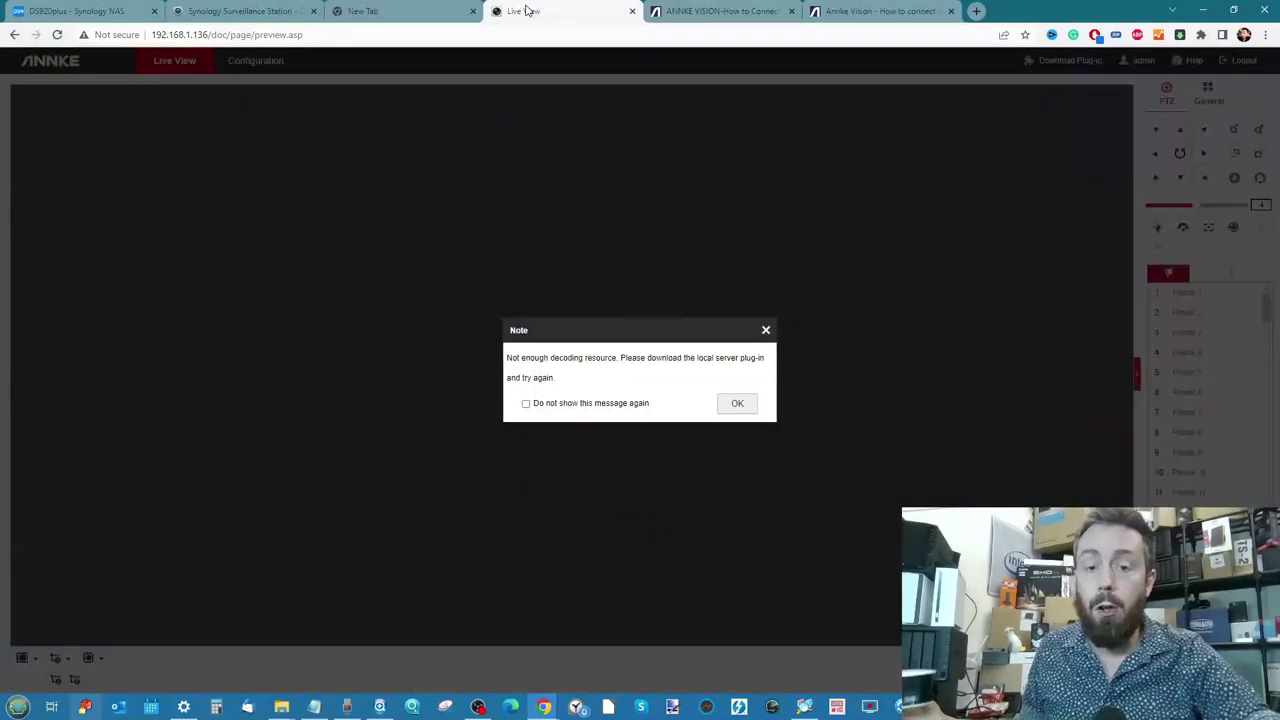
# Close the decoding-resource Note so the office feed plays, briefly checking Task Manager
pyautogui.click(765, 330)
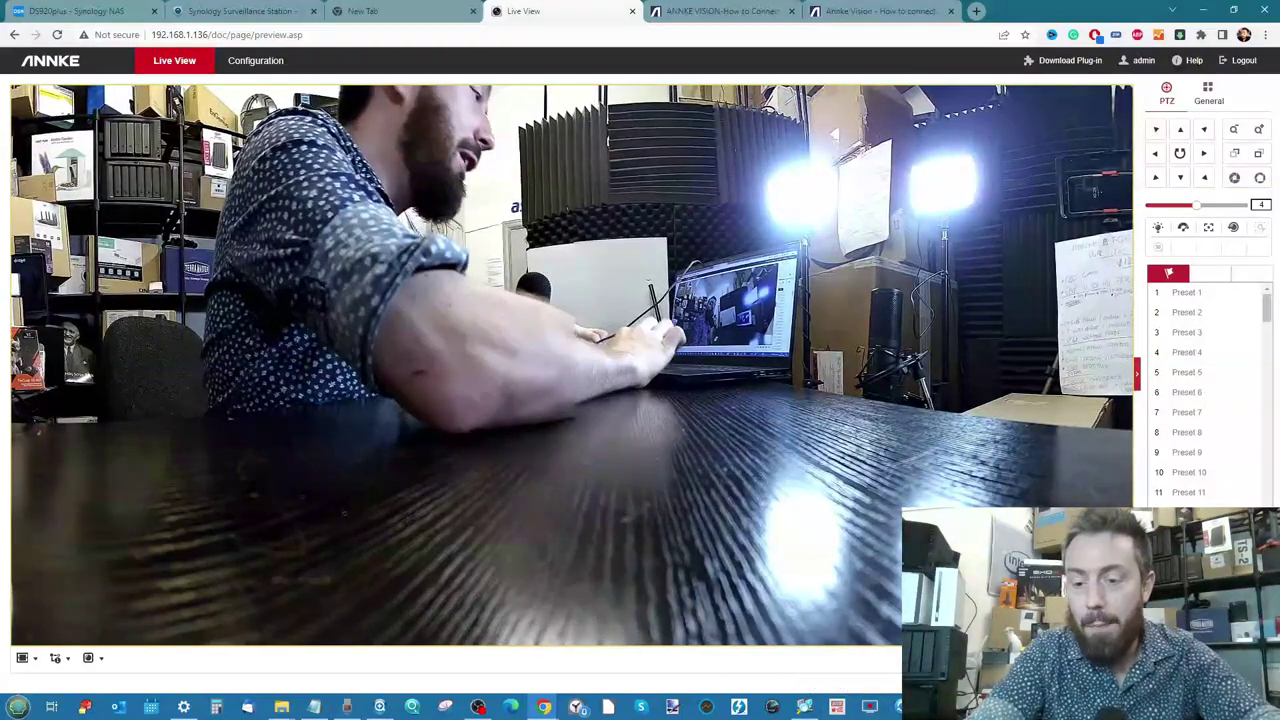
pyautogui.click(868, 707)
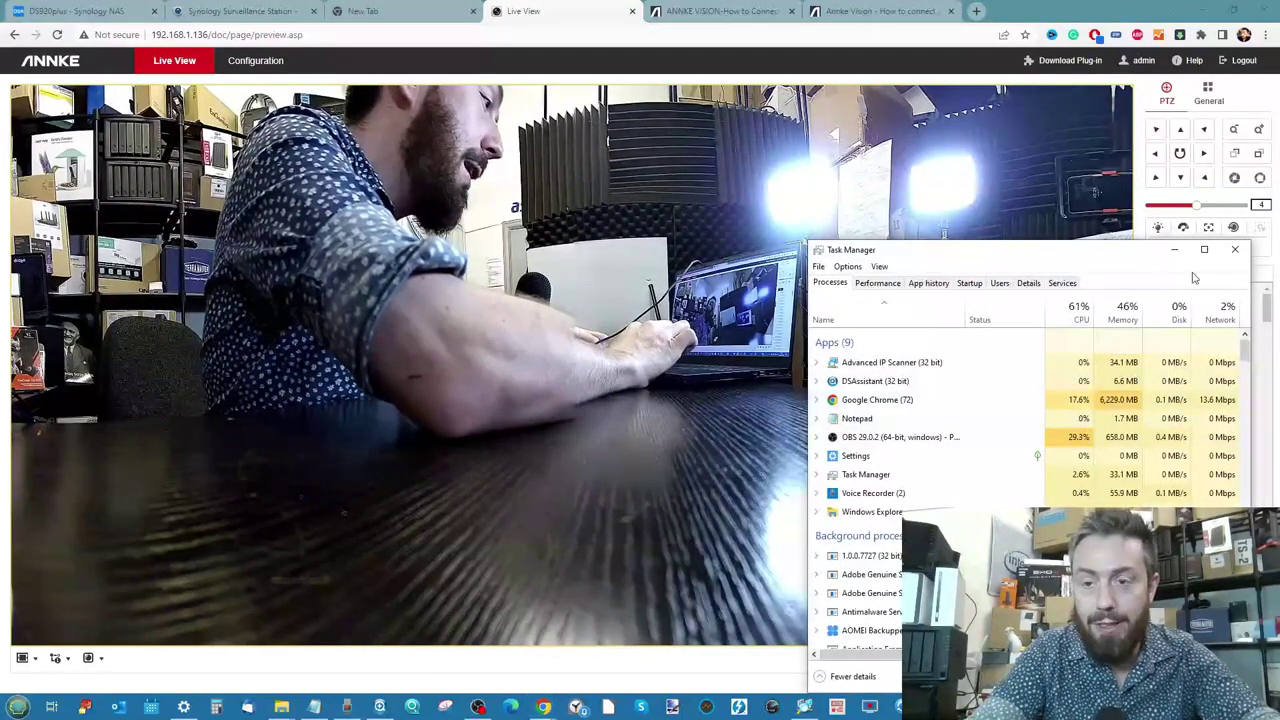
pyautogui.click(1174, 249)
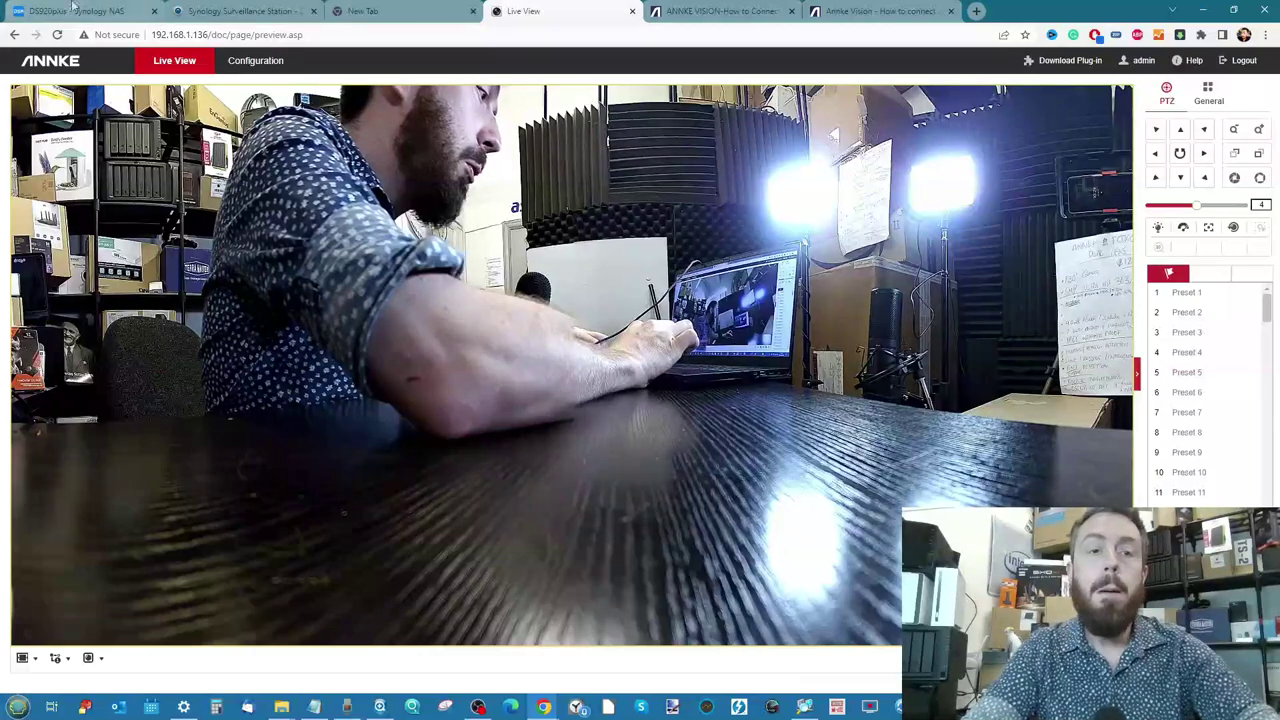
# Back in the Add Camera Wizard, submit username 'admin' and the camera password for the I51DW camera
pyautogui.click(240, 11)
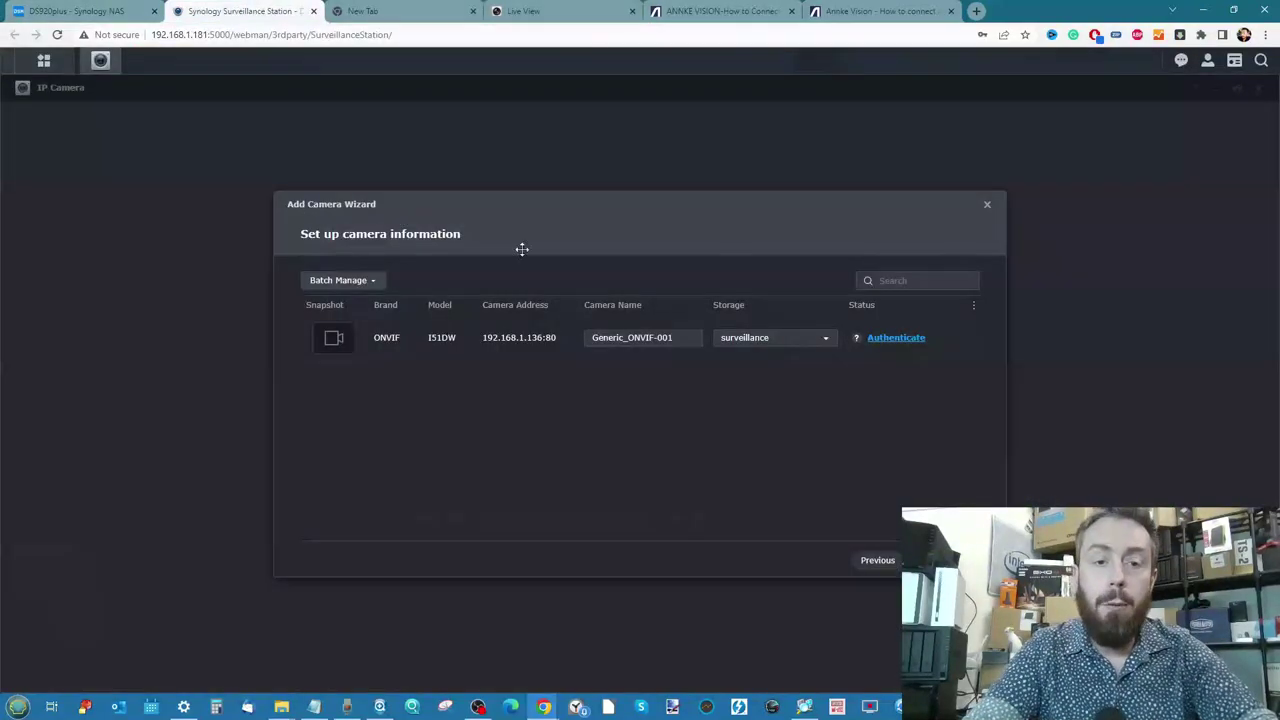
pyautogui.click(900, 338)
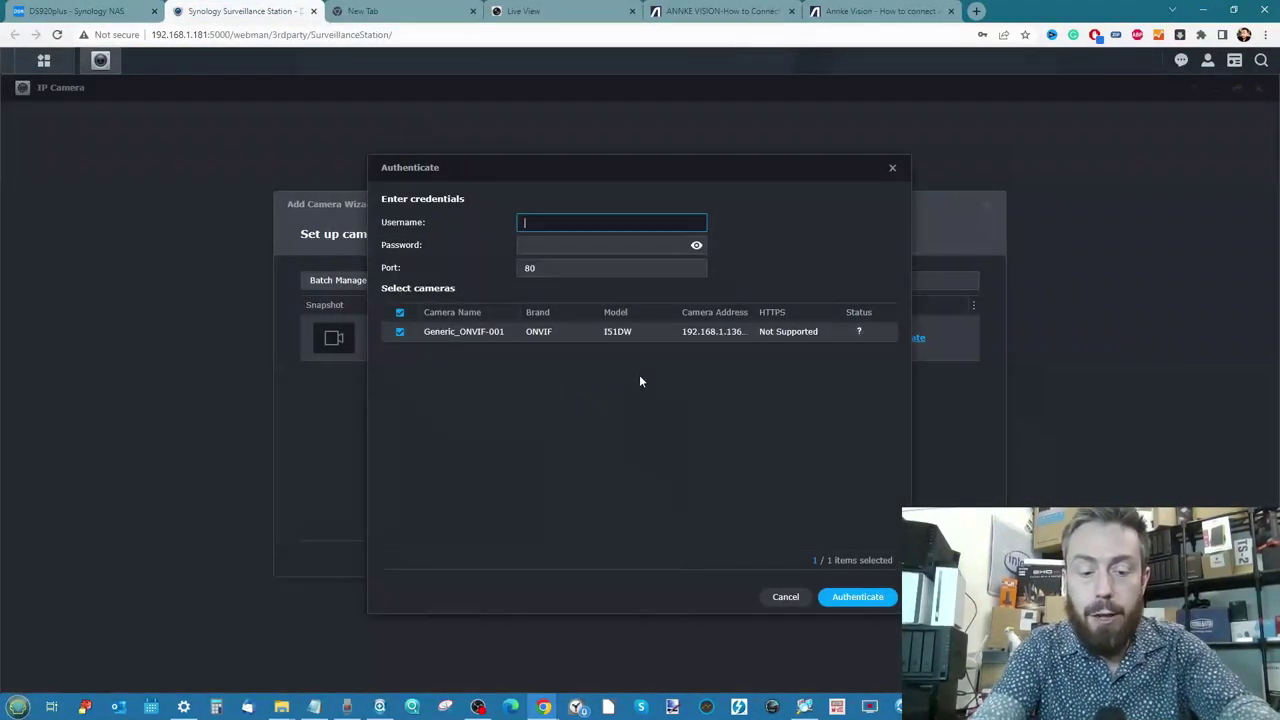
pyautogui.write('admin')
pyautogui.press('Tab')
pyautogui.write('a********')
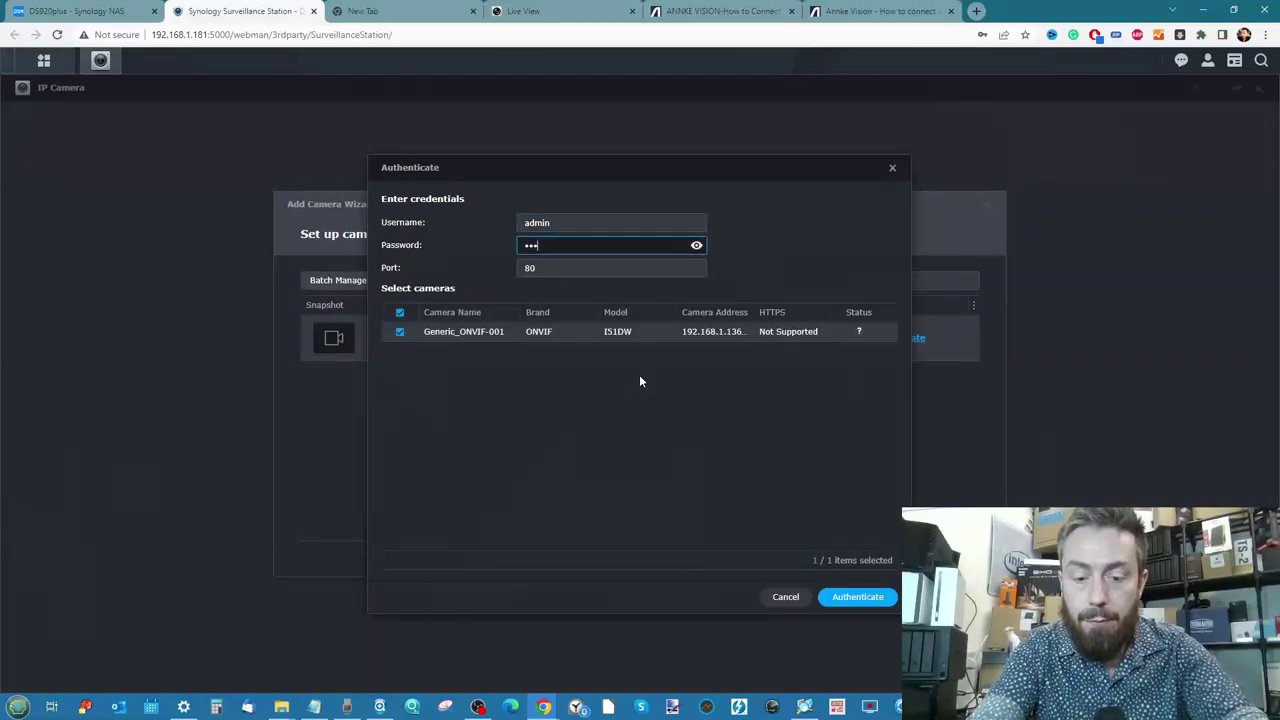
pyautogui.click(838, 597)
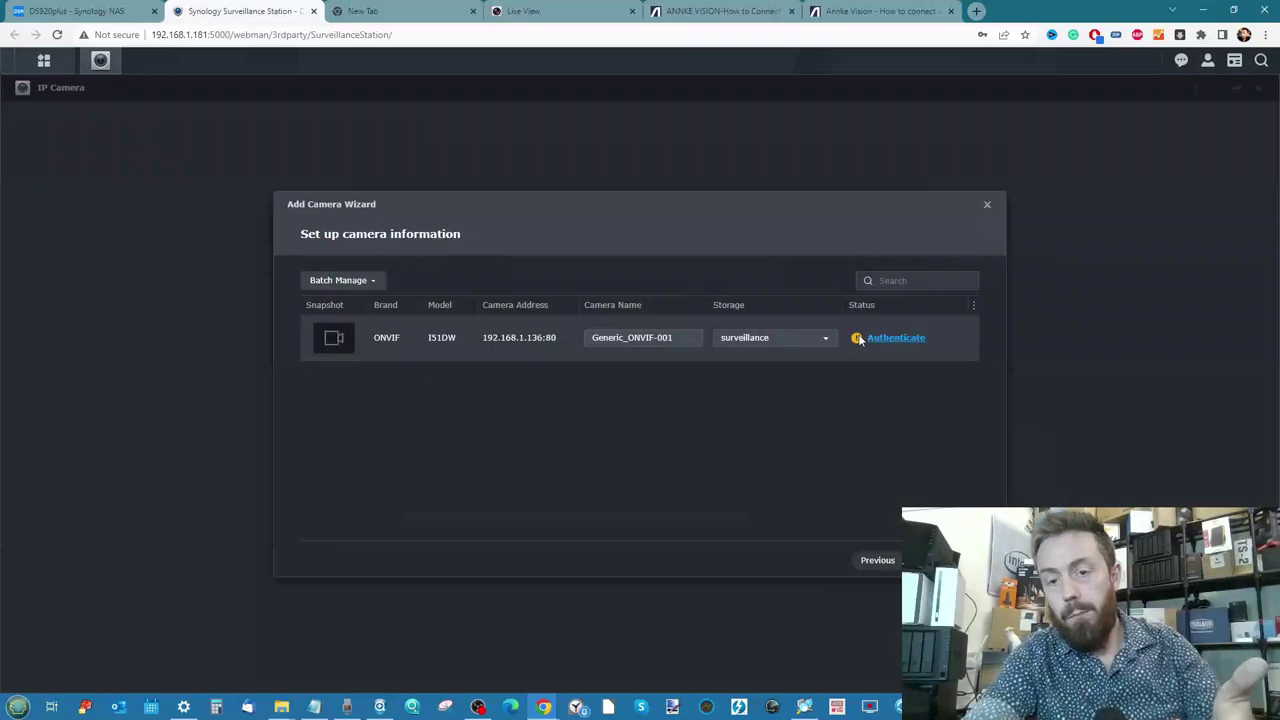
# Reopen the I51DW credentials prompt, then switch to the ANNKE NAS connection guide
pyautogui.moveTo(857, 341)
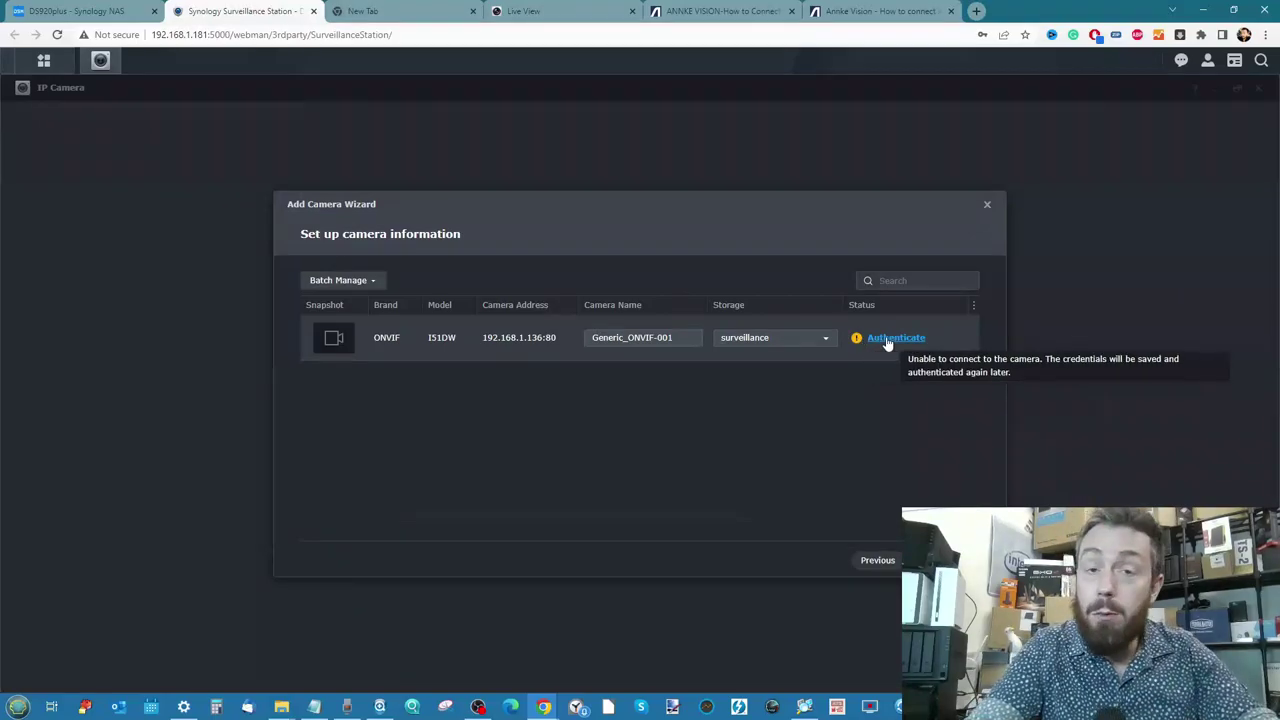
pyautogui.click(887, 342)
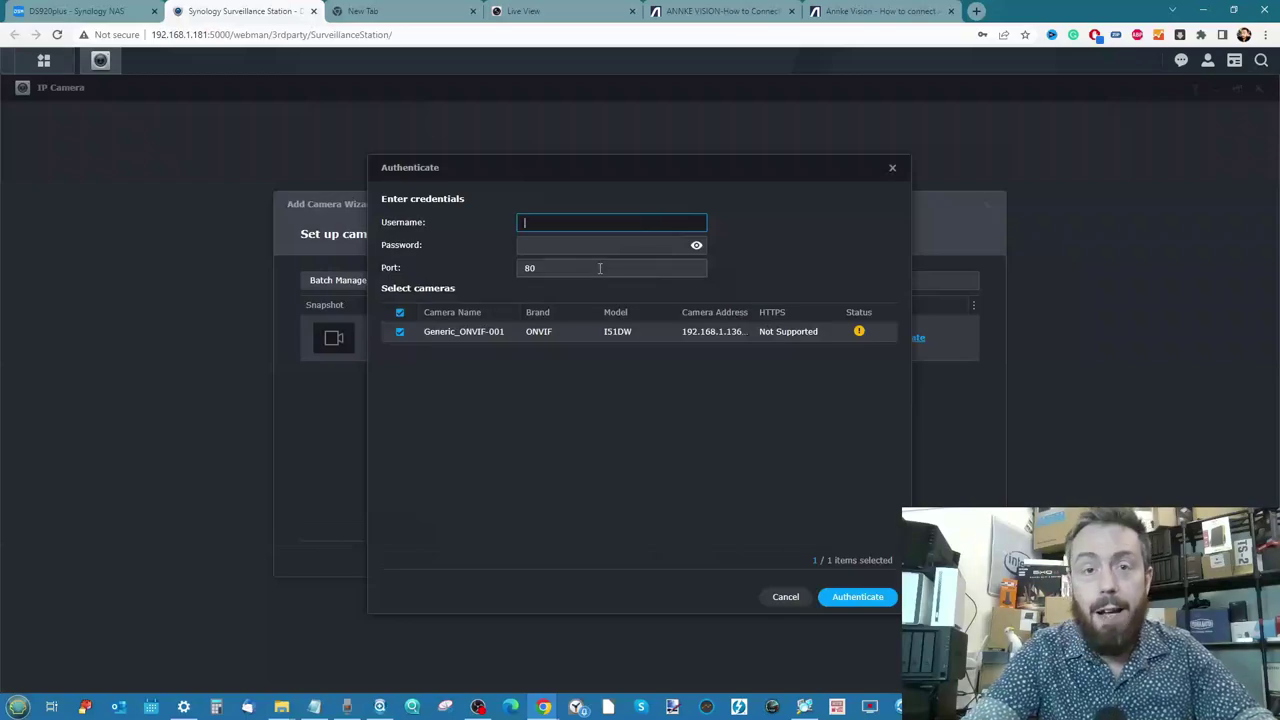
pyautogui.click(715, 11)
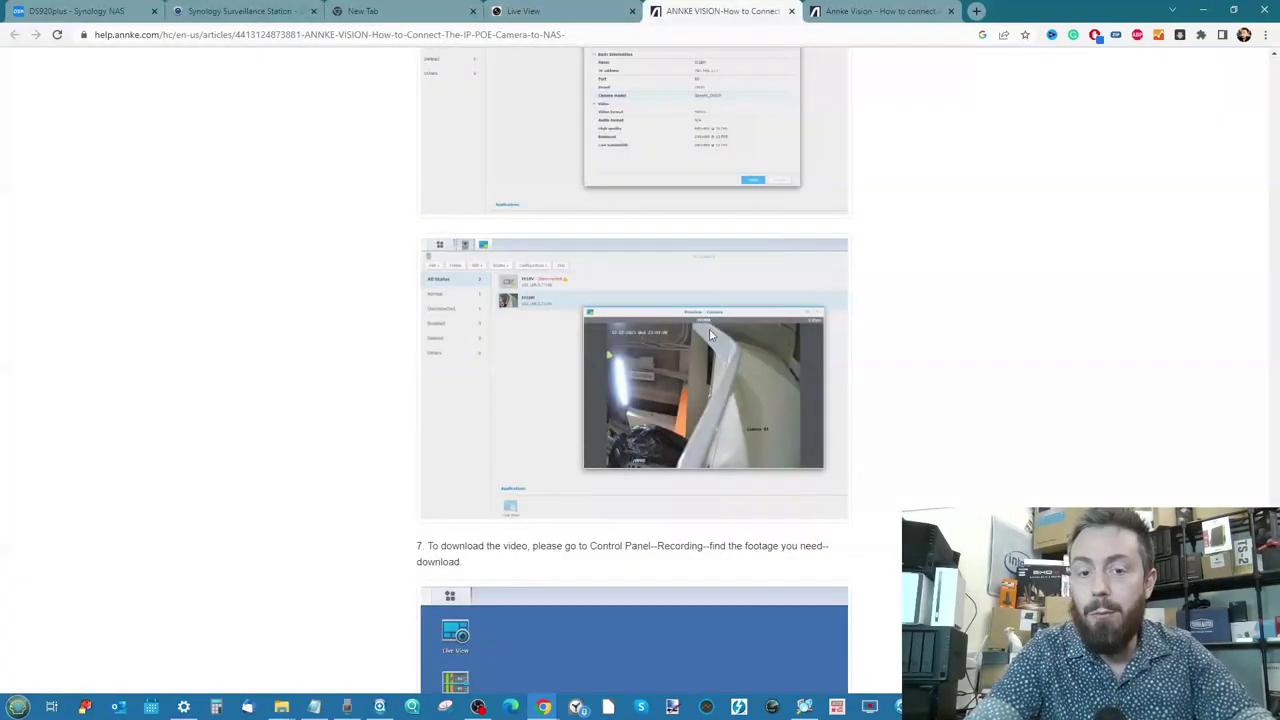
# Scroll through the ANNKE guide on connecting the camera to a NAS
pyautogui.scroll(-15, 709, 328)
pyautogui.scroll(5, 711, 335)
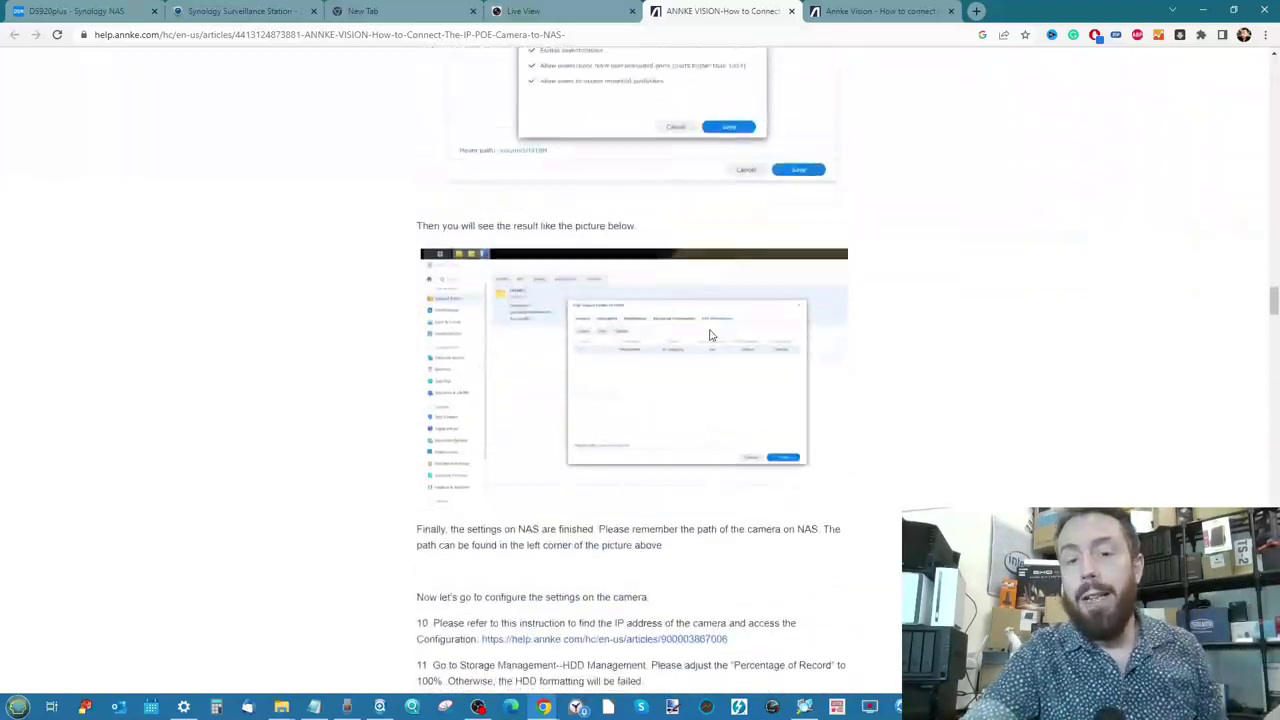
pyautogui.scroll(20, 711, 335)
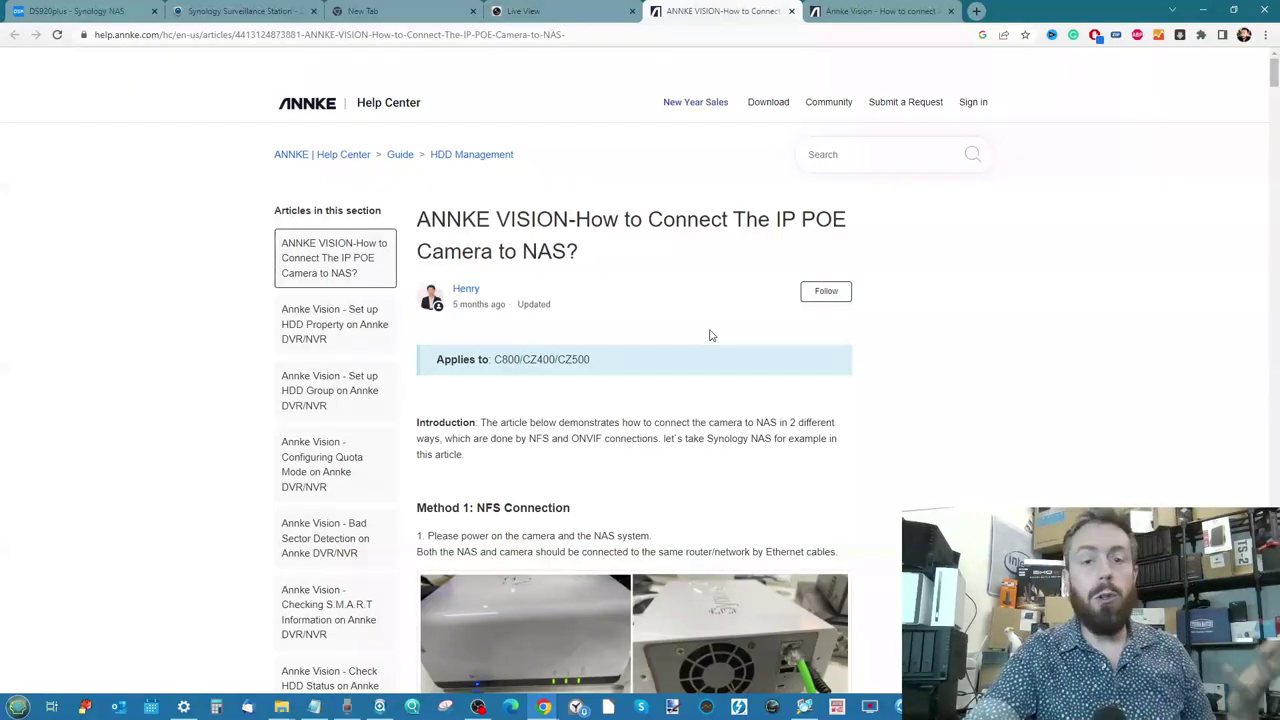
pyautogui.scroll(-4, 709, 335)
pyautogui.scroll(4, 709, 335)
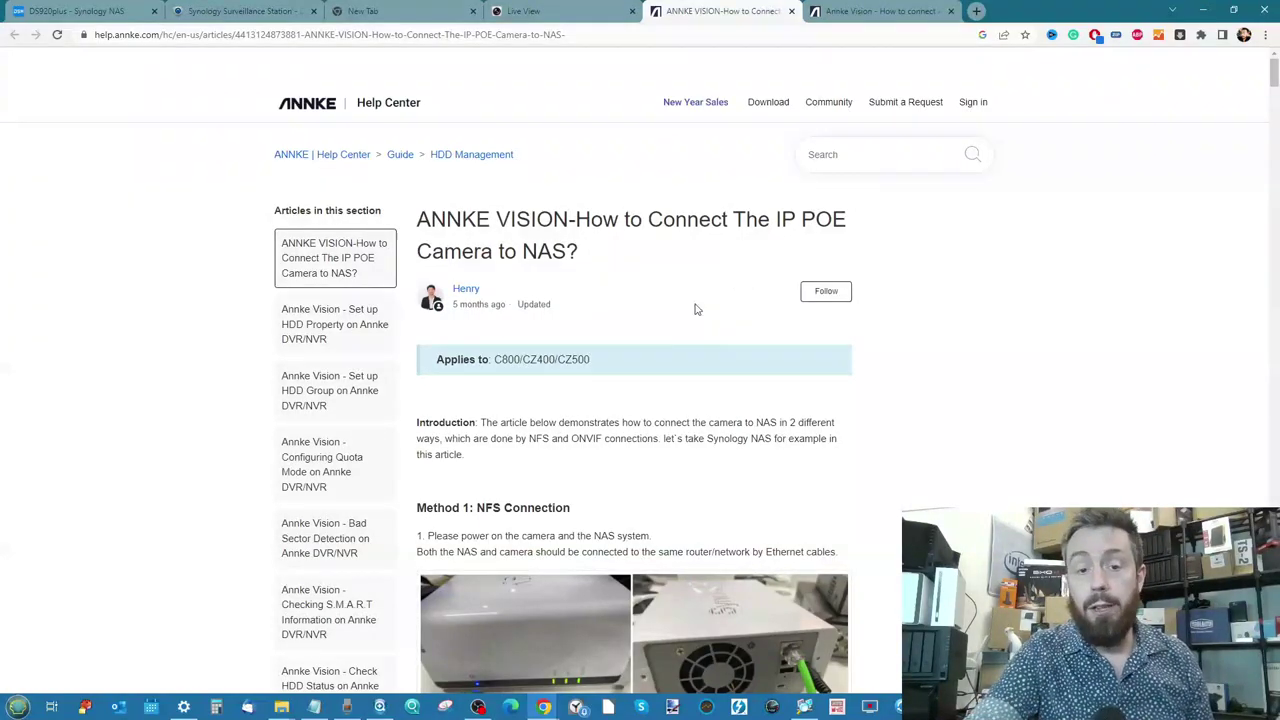
pyautogui.scroll(-6, 676, 405)
pyautogui.scroll(-12, 676, 405)
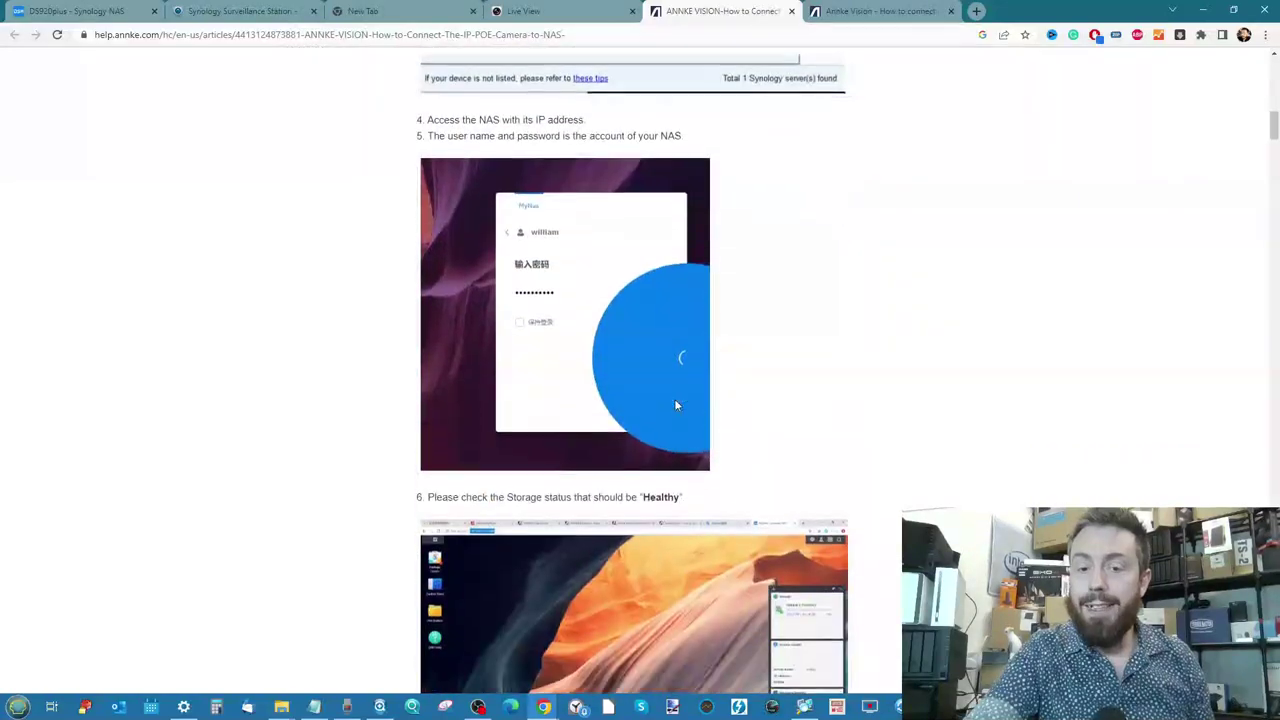
pyautogui.scroll(-12, 676, 405)
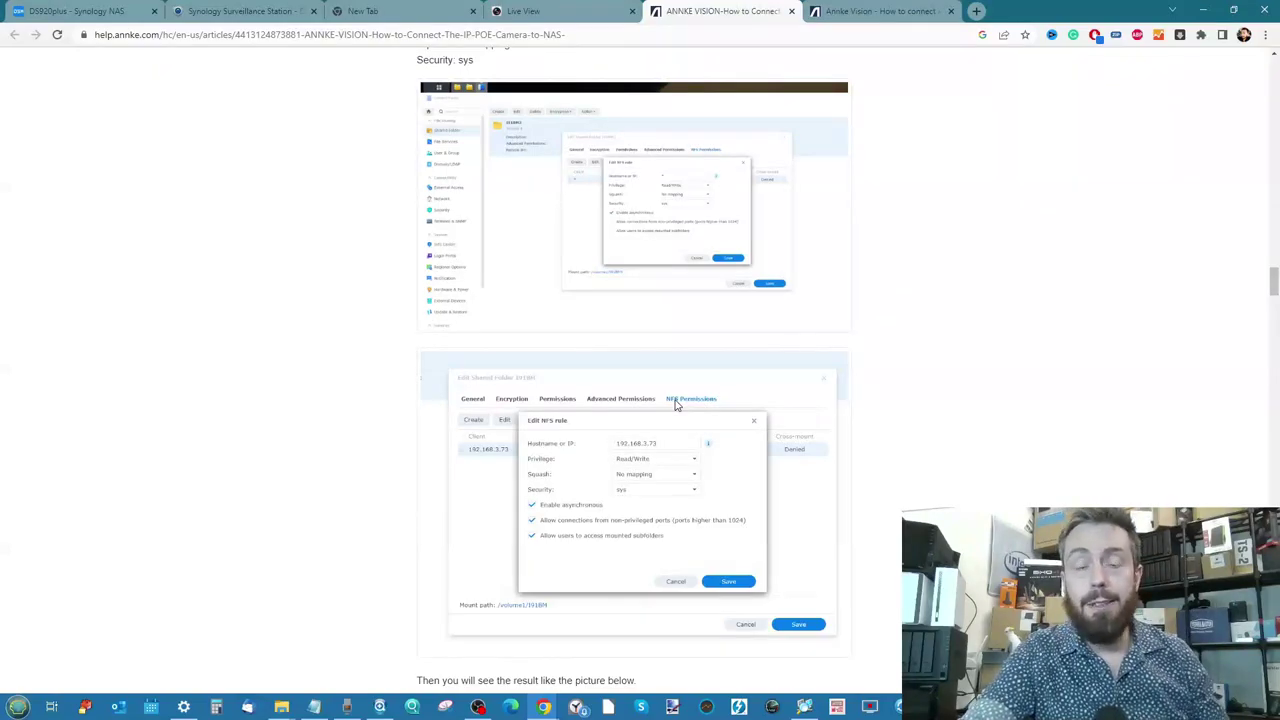
# Skim the 'Annke Vision - How to connect' ONVIF article, then return to the camera's Live View
pyautogui.click(890, 11)
pyautogui.scroll(10, 623, 315)
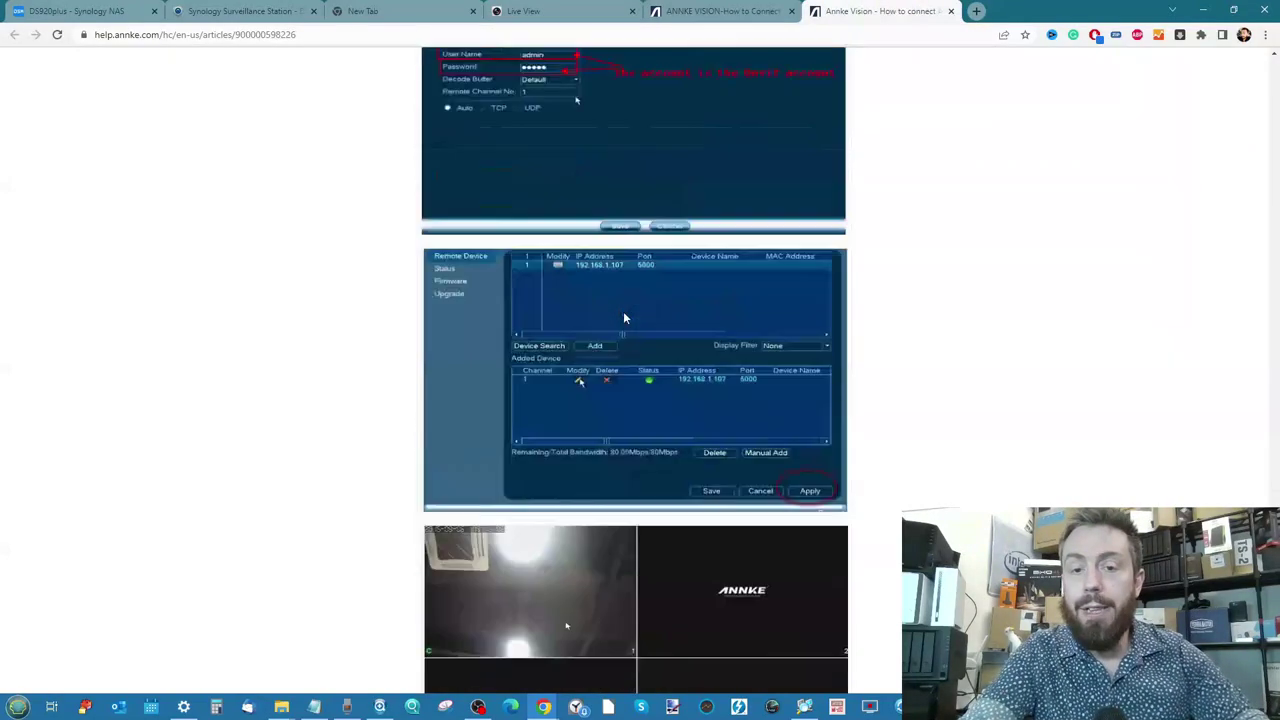
pyautogui.scroll(10, 623, 318)
pyautogui.scroll(-2, 623, 318)
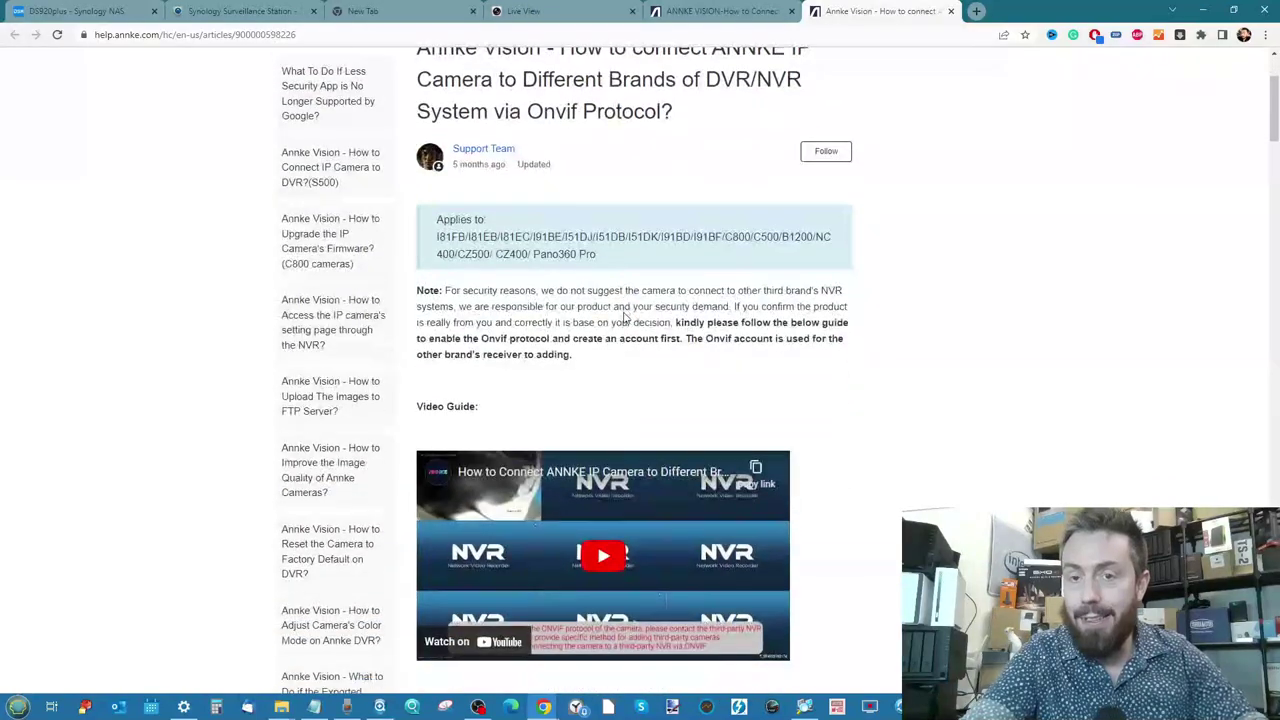
pyautogui.scroll(2, 623, 318)
pyautogui.click(560, 11)
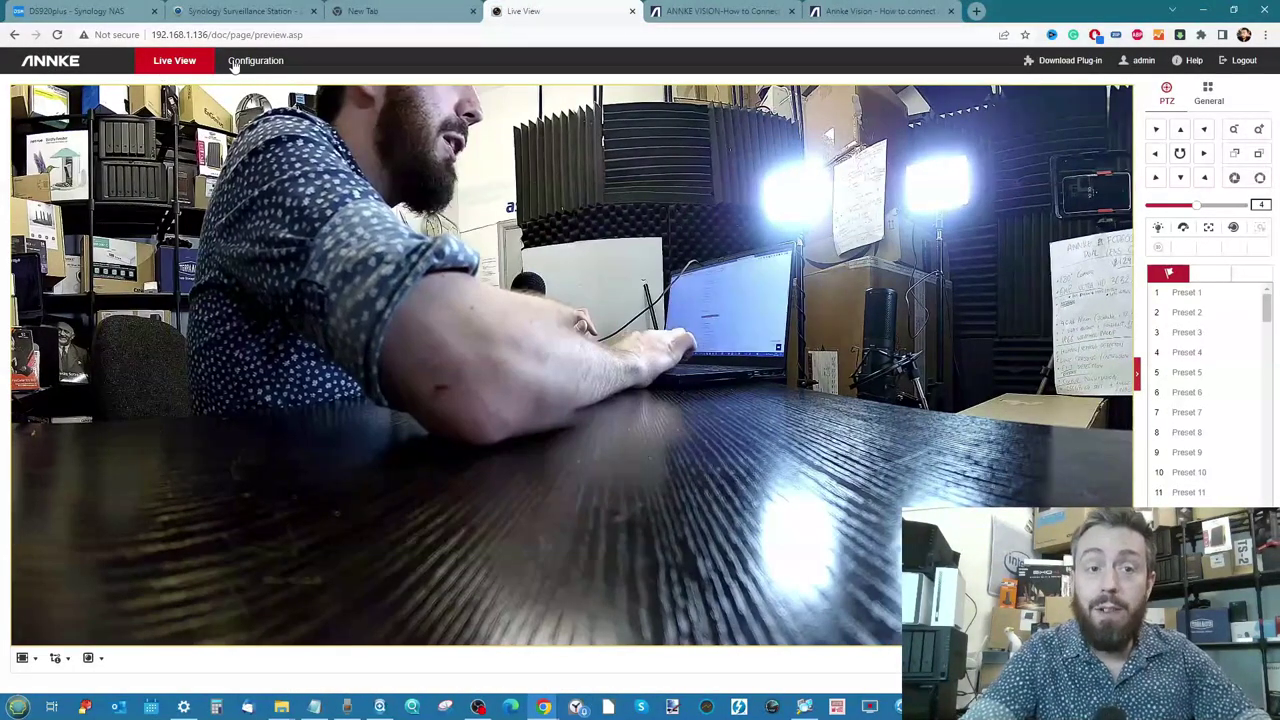
# Open Configuration > Network > Advanced Settings > Integration Protocol to confirm ONVIF is enabled with an Administrator user
pyautogui.click(235, 63)
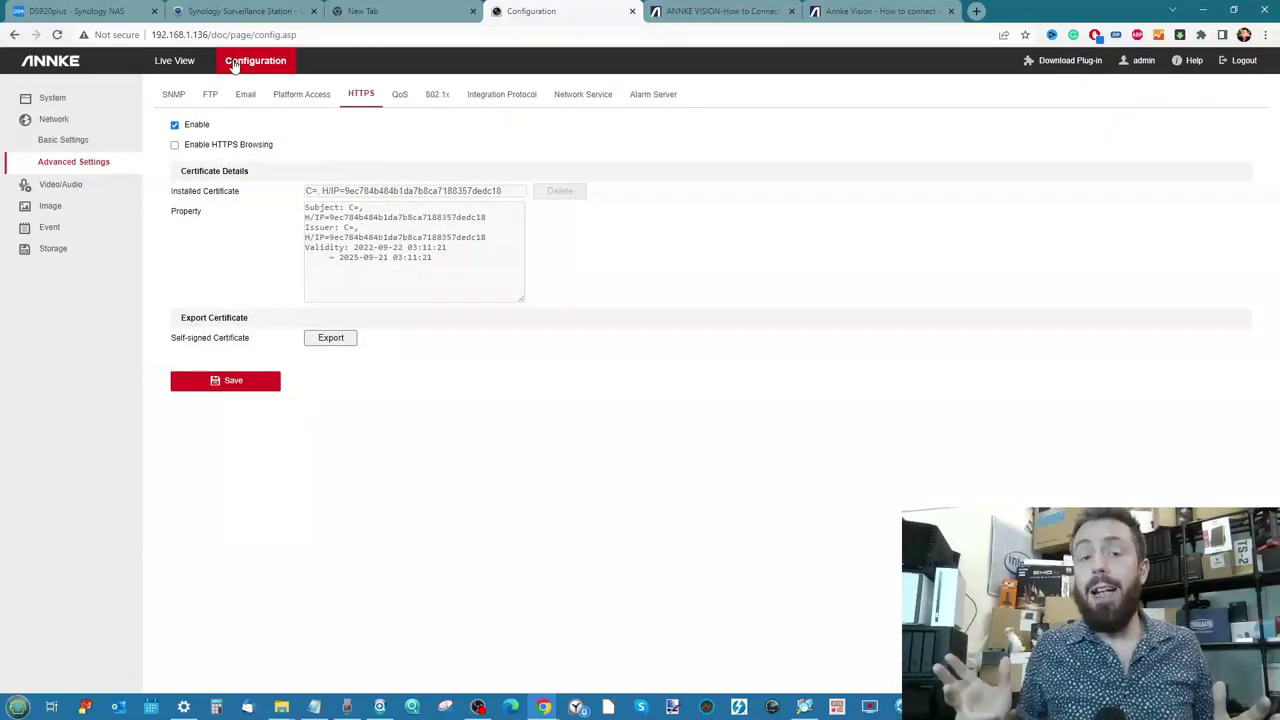
pyautogui.click(505, 97)
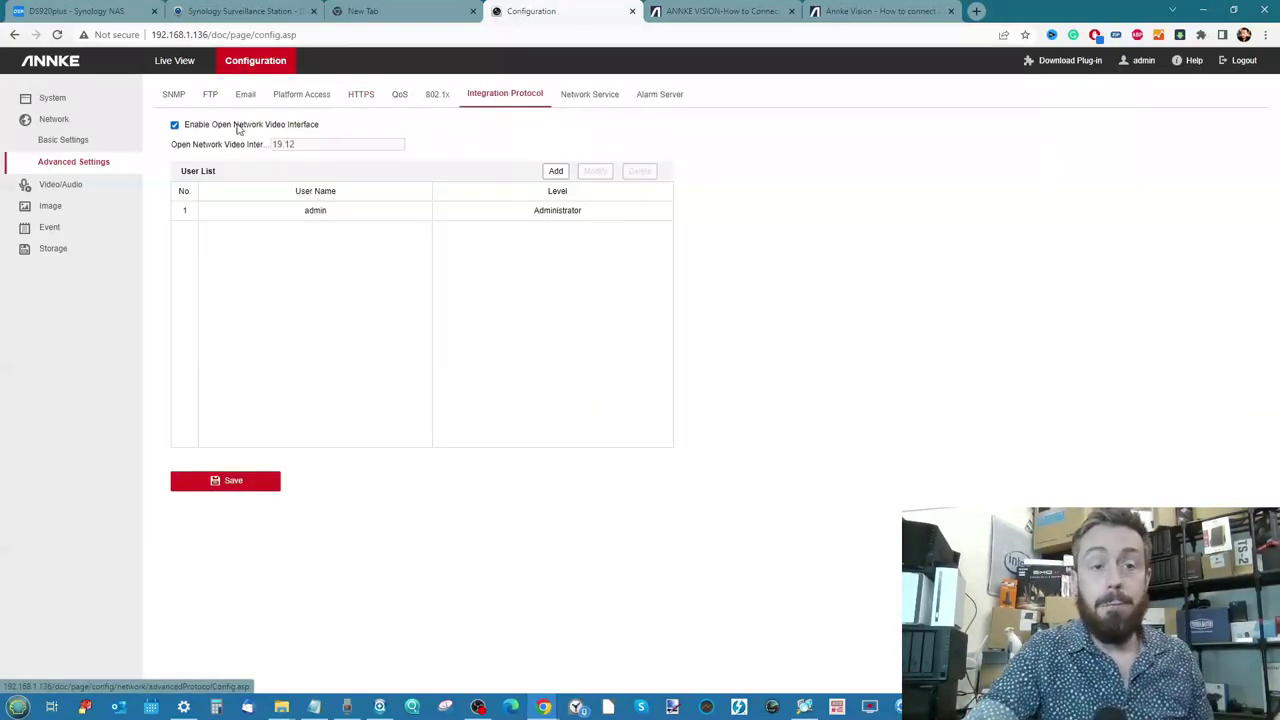
pyautogui.scroll(5, 234, 124)
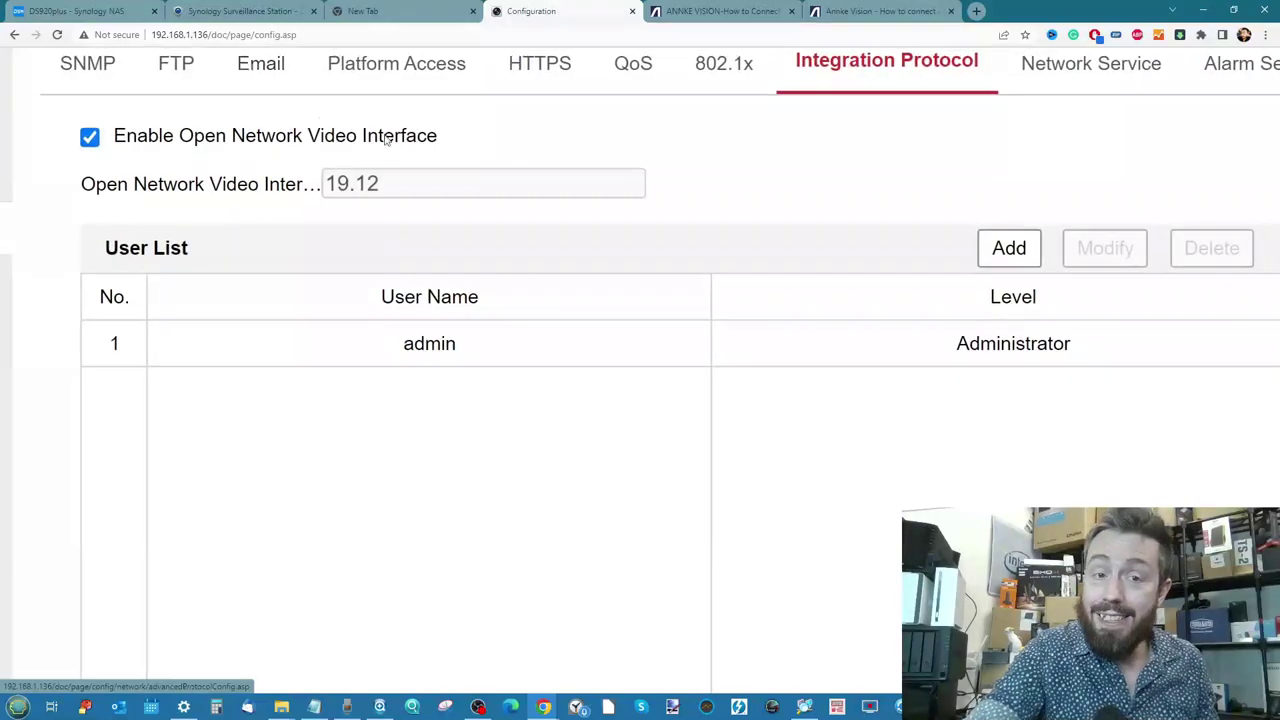
pyautogui.scroll(-5, 312, 213)
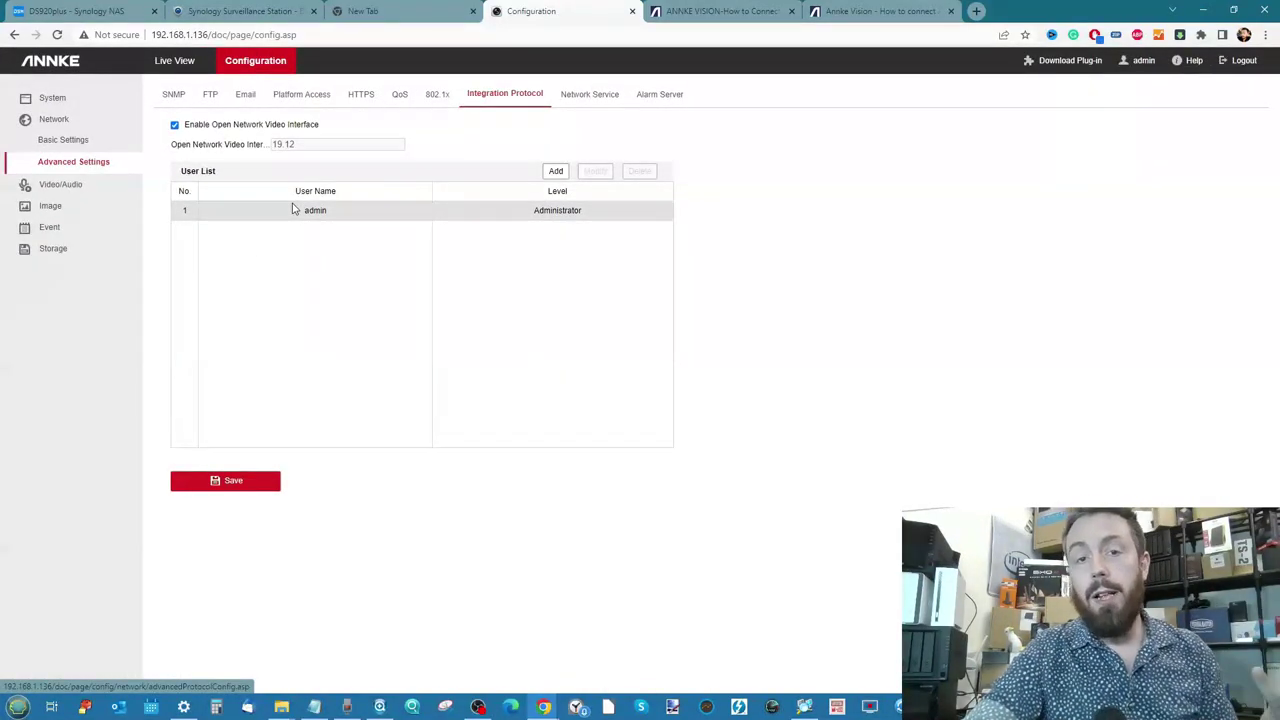
# Check the HTTPS and SNMP settings pages, then return to the NAS connection guide
pyautogui.click(362, 94)
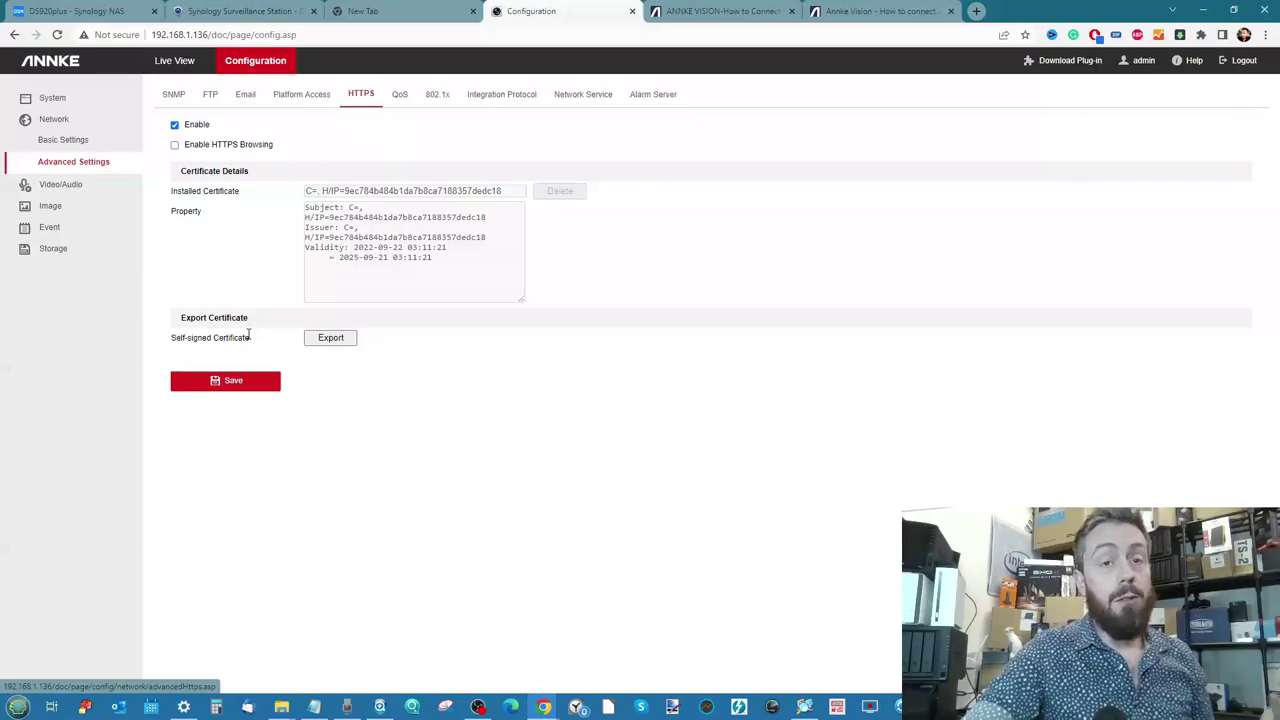
pyautogui.click(172, 96)
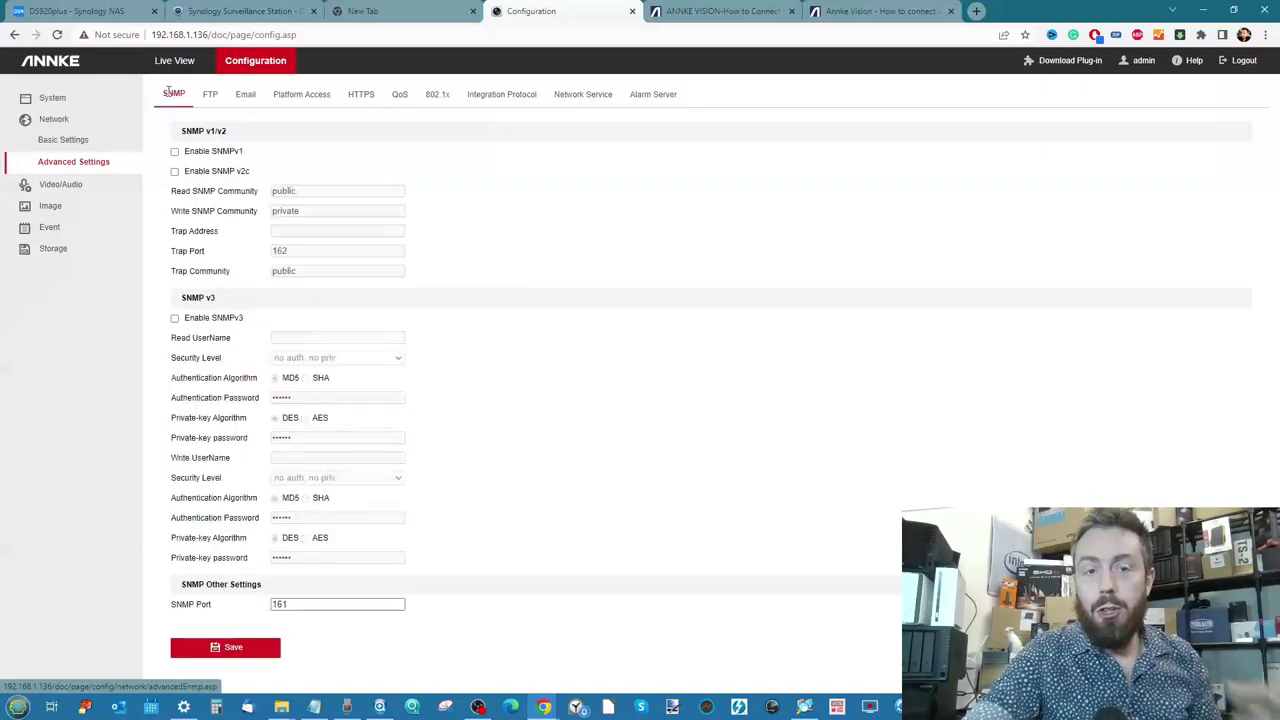
pyautogui.click(693, 10)
# Scroll the NAS guide back to its top, then go back to the camera's SNMP configuration page
pyautogui.scroll(15, 757, 306)
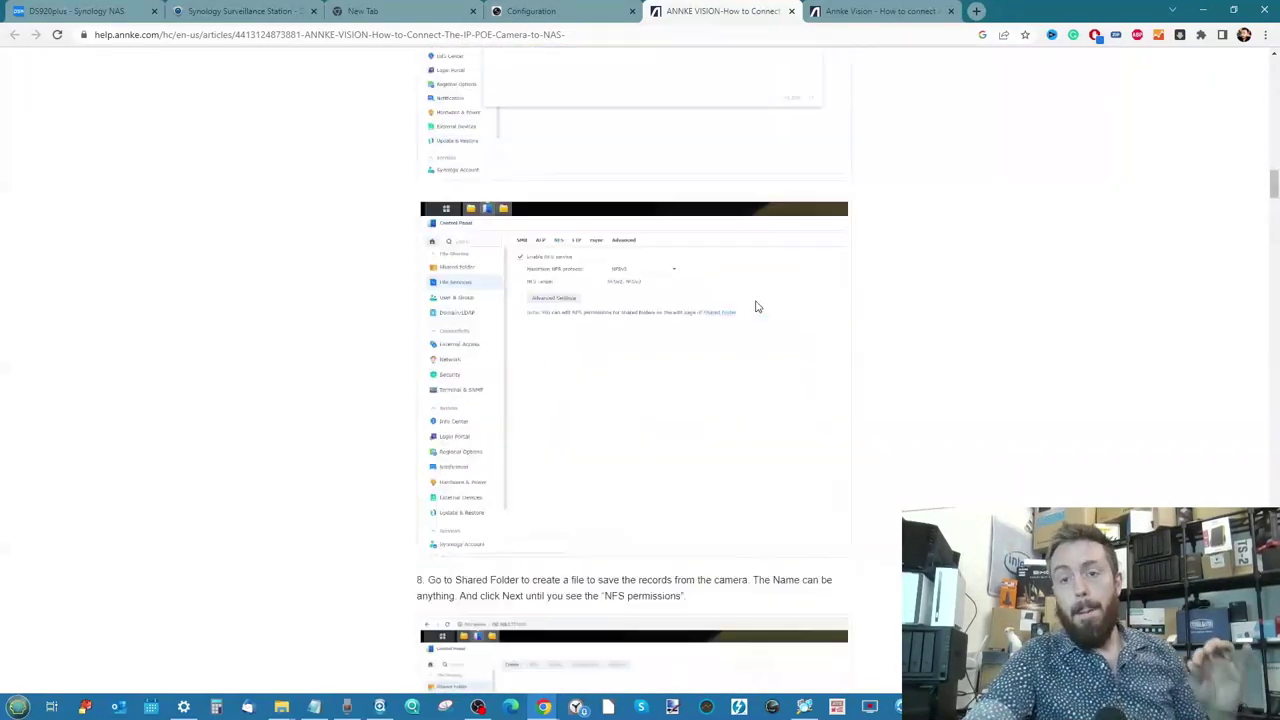
pyautogui.scroll(-20, 757, 306)
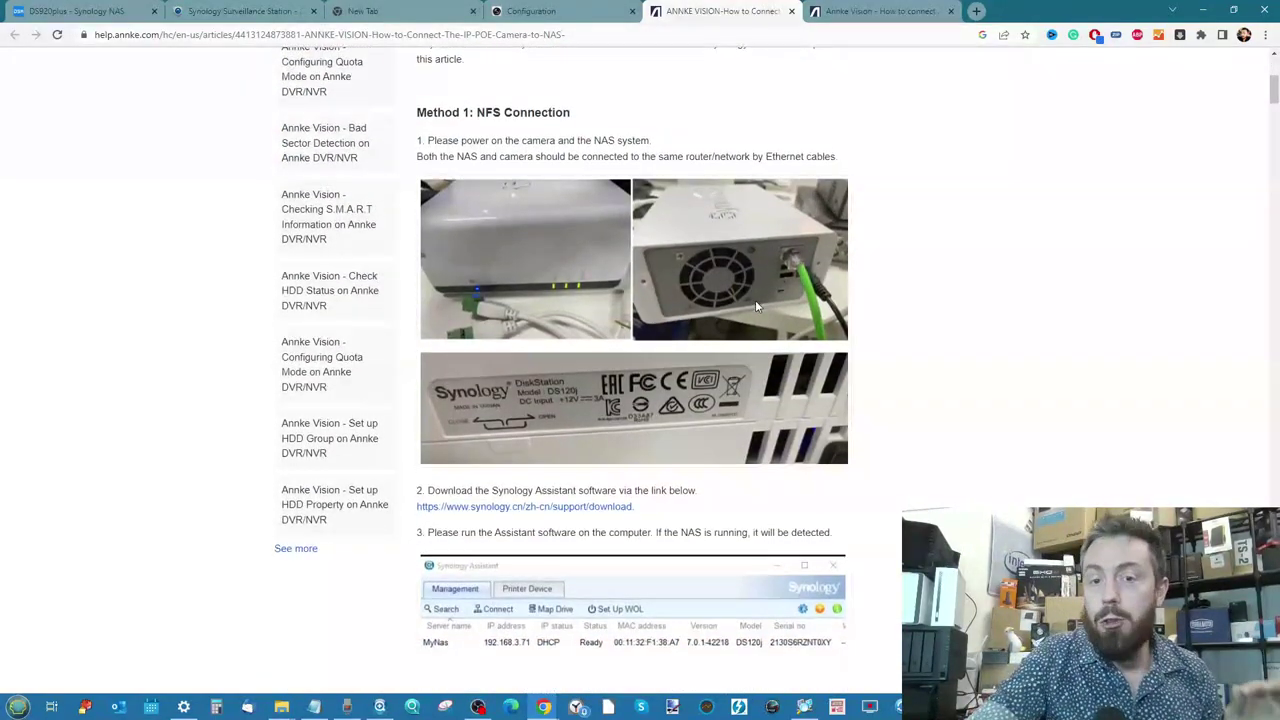
pyautogui.scroll(20, 757, 306)
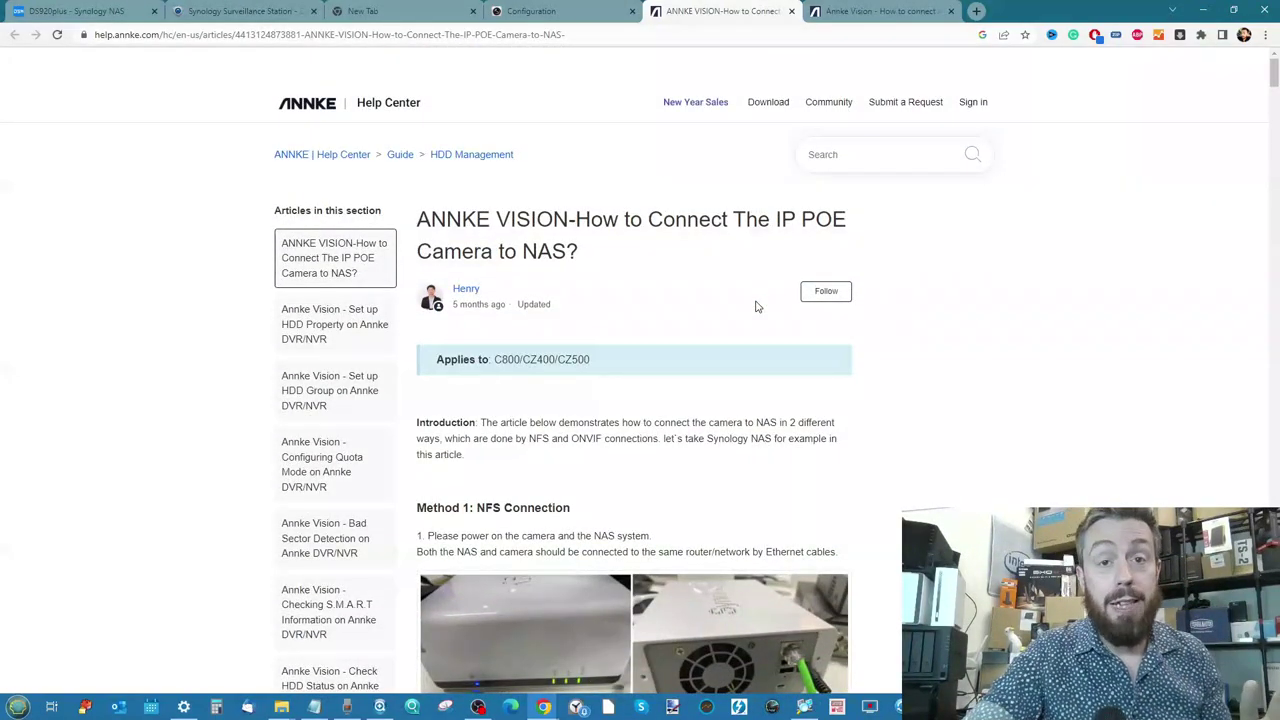
pyautogui.click(593, 14)
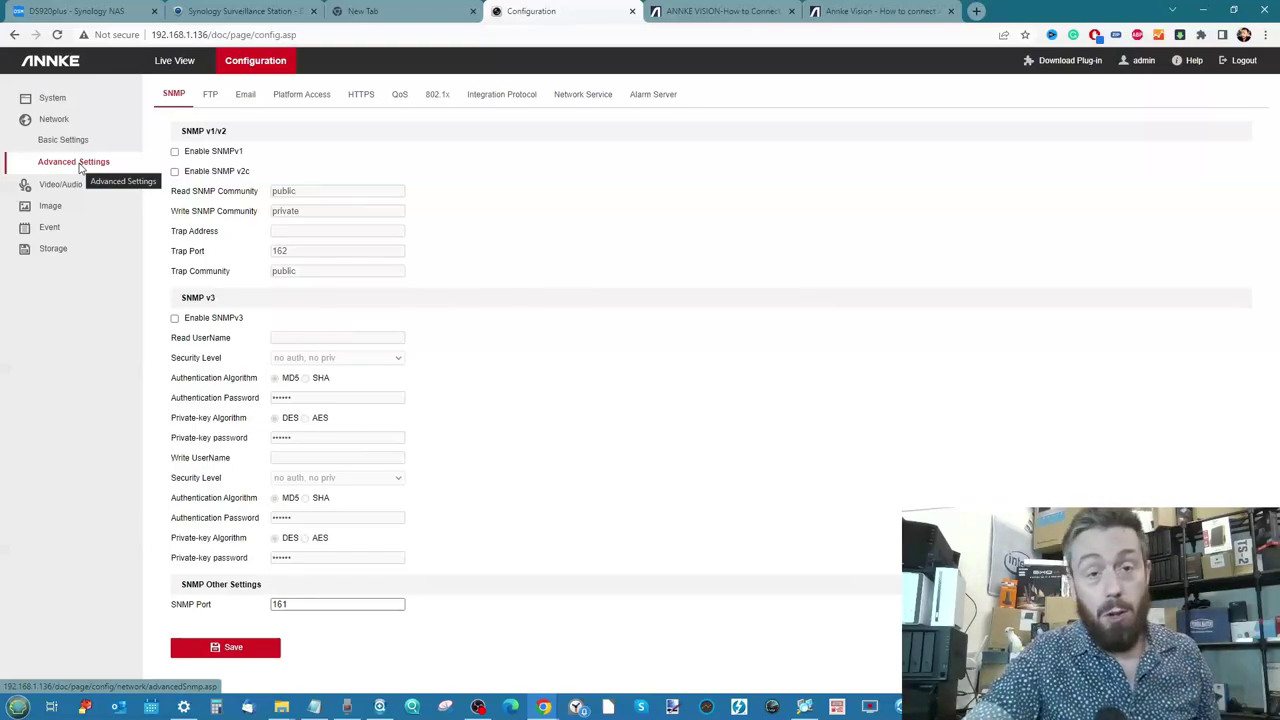
# In Surveillance Station, close the Authenticate prompt and step the wizard back to camera selection
pyautogui.click(247, 8)
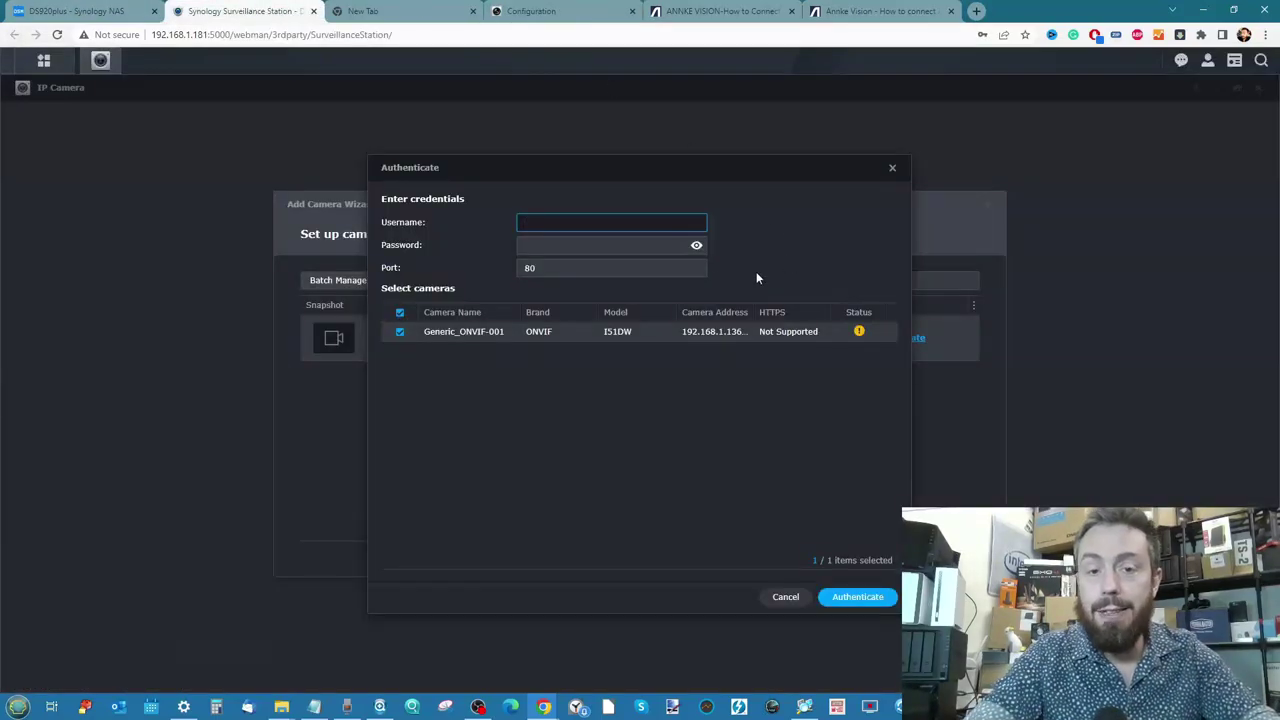
pyautogui.click(892, 168)
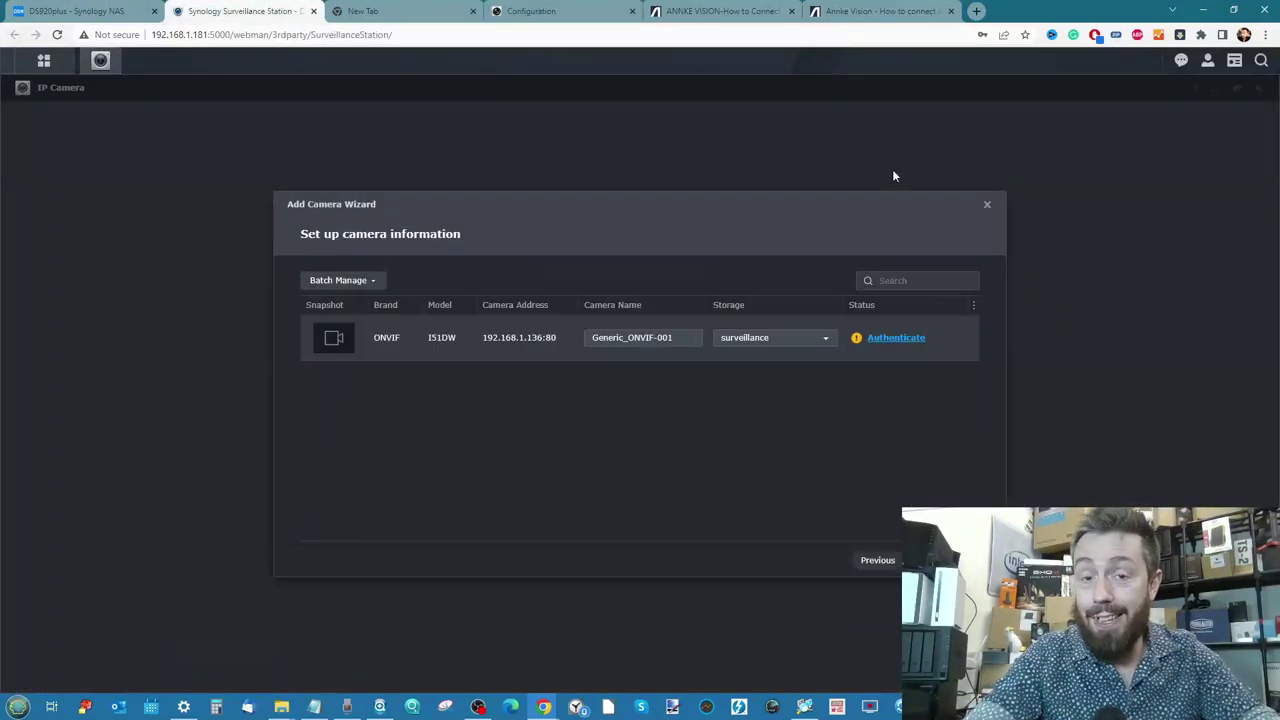
pyautogui.click(343, 281)
pyautogui.click(472, 275)
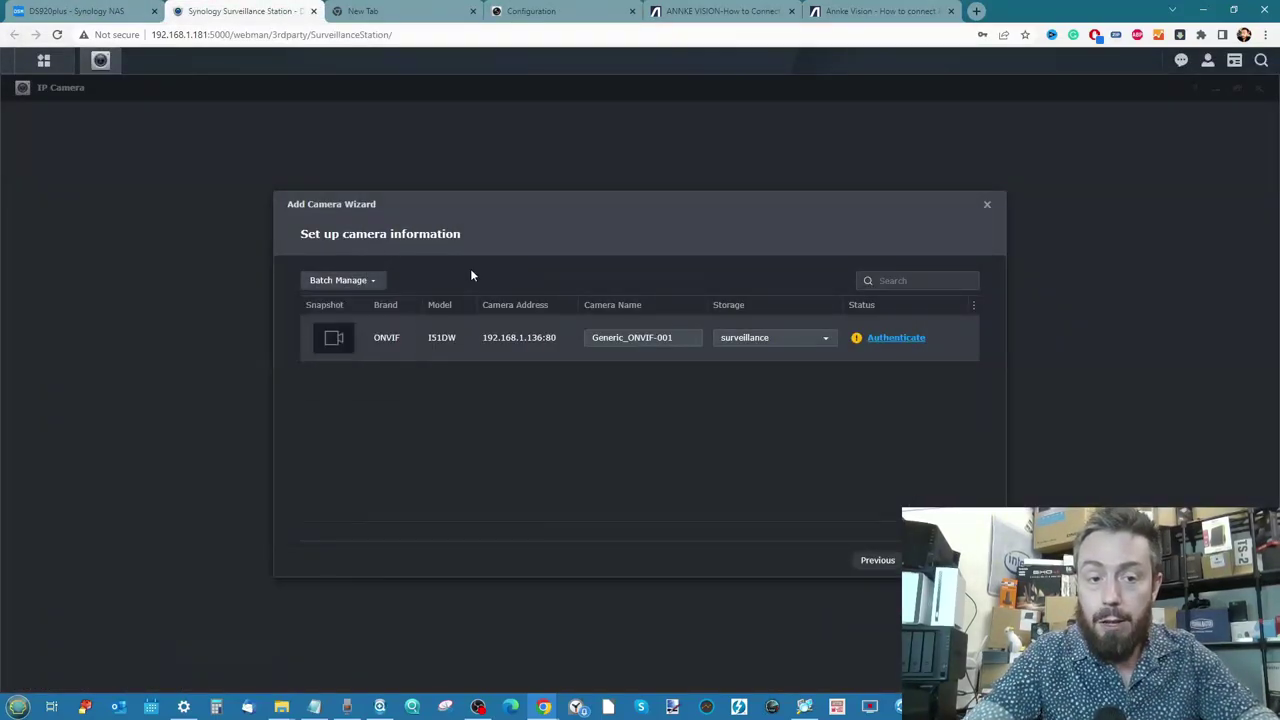
pyautogui.click(872, 558)
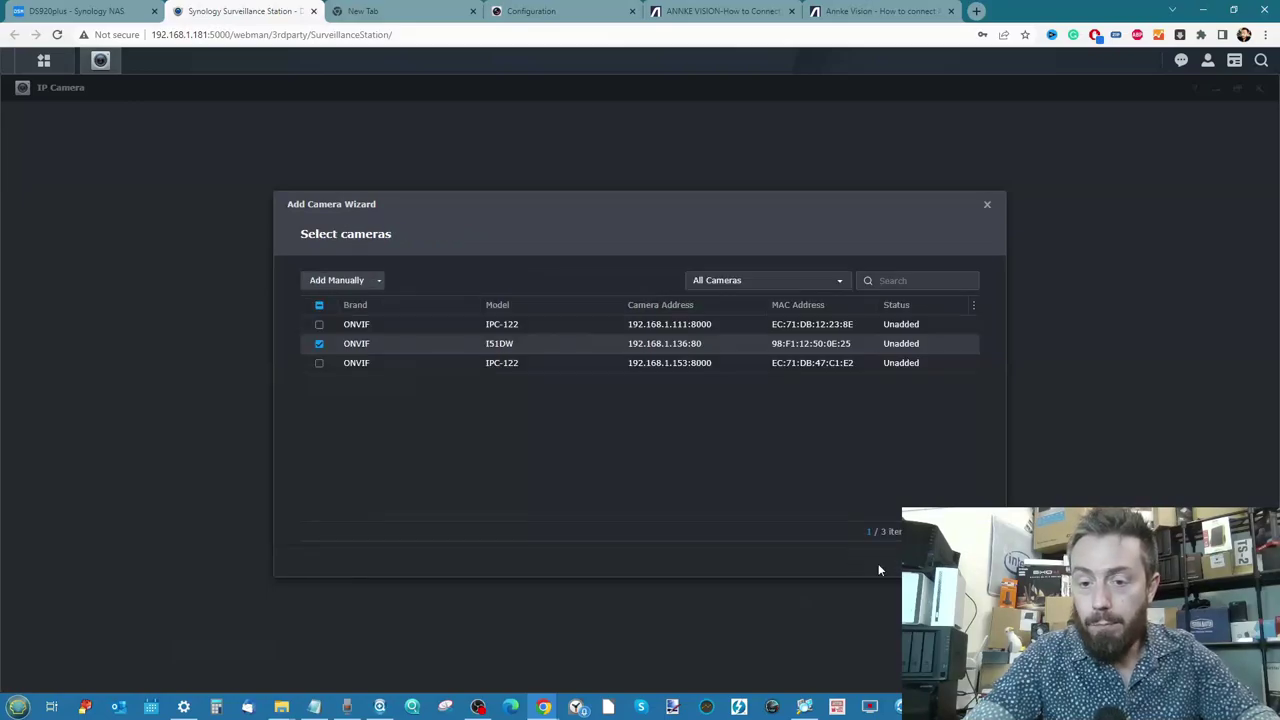
# Browse the Brand list in the Add Manually form, then close it without adding a camera
pyautogui.click(364, 284)
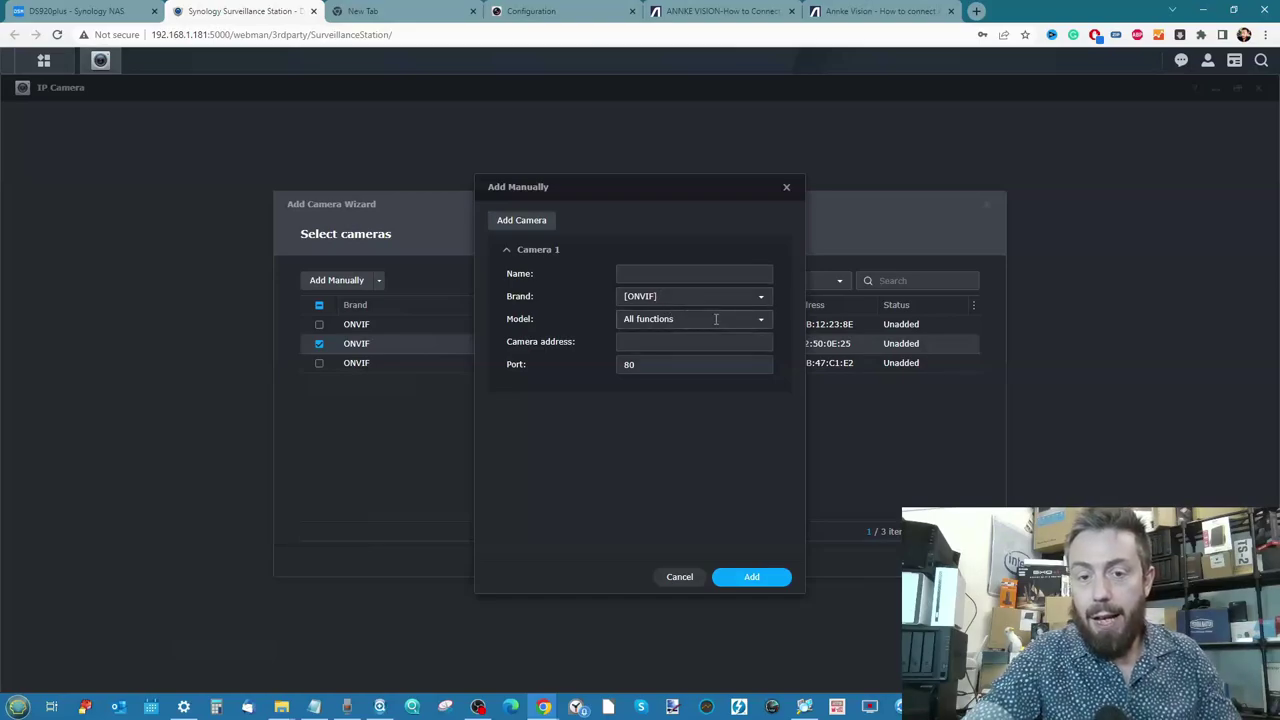
pyautogui.click(758, 298)
pyautogui.scroll(-5, 691, 337)
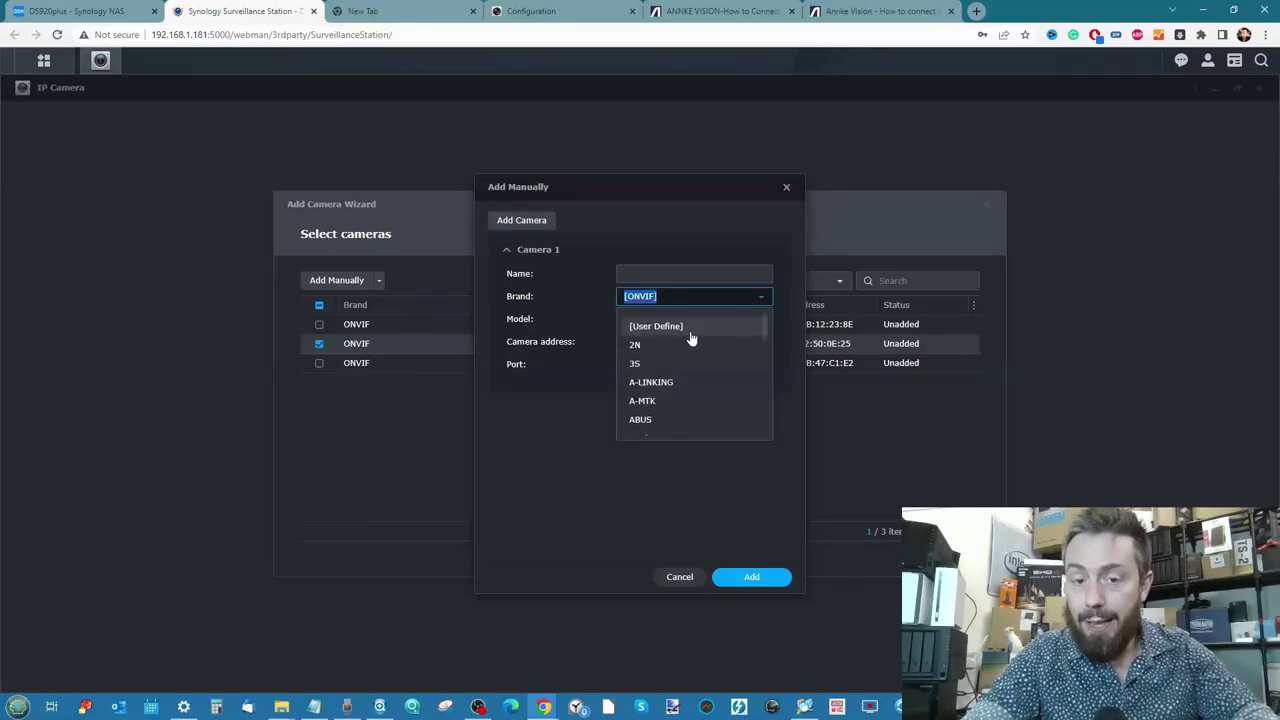
pyautogui.scroll(-5, 691, 338)
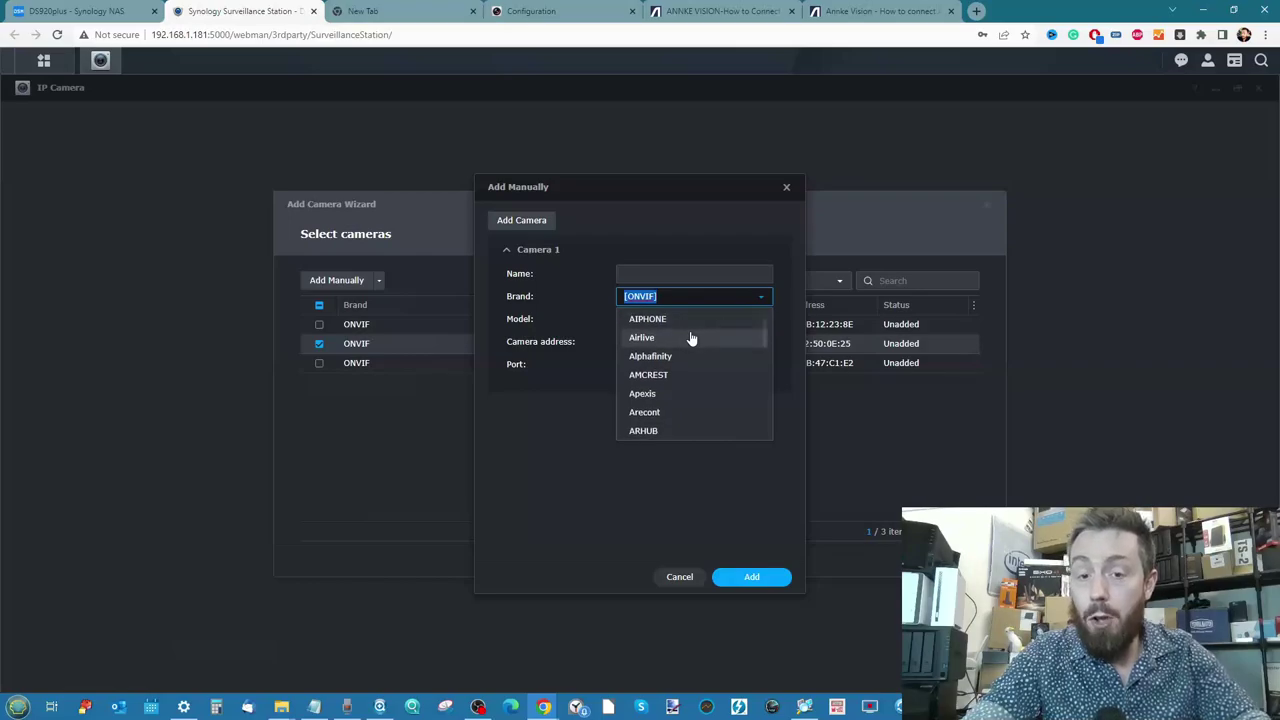
pyautogui.scroll(-10, 691, 338)
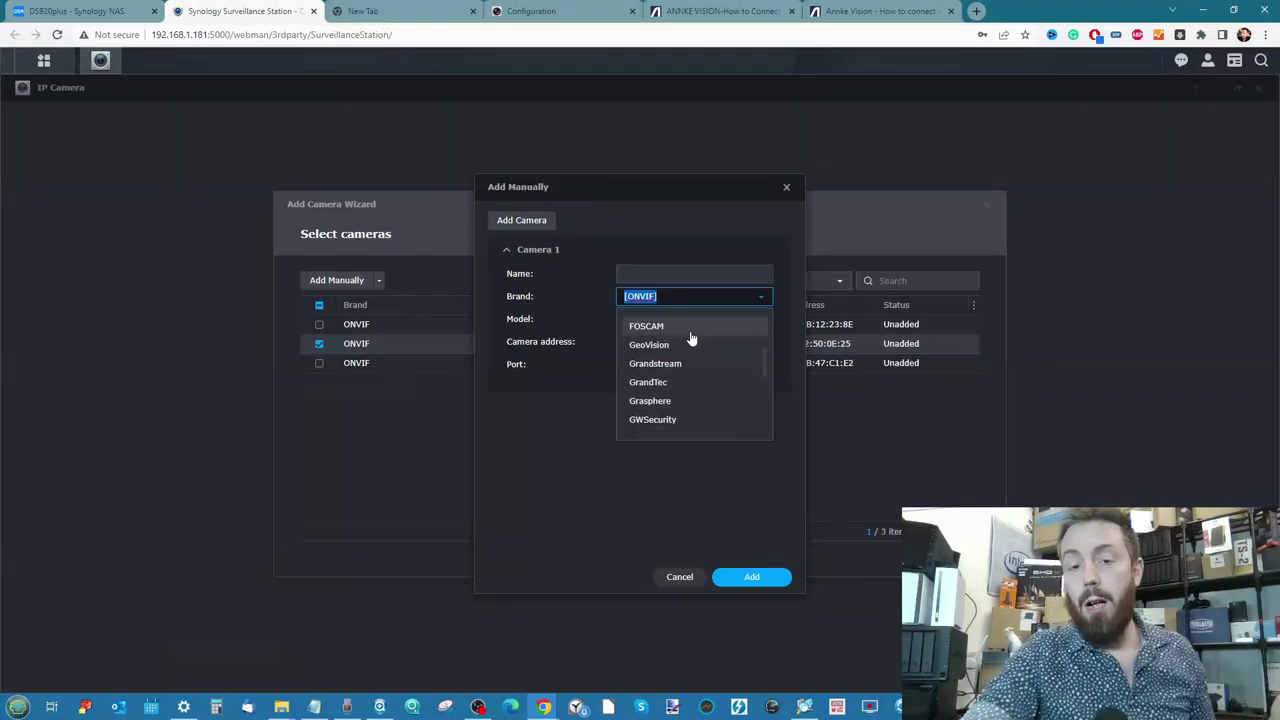
pyautogui.click(786, 189)
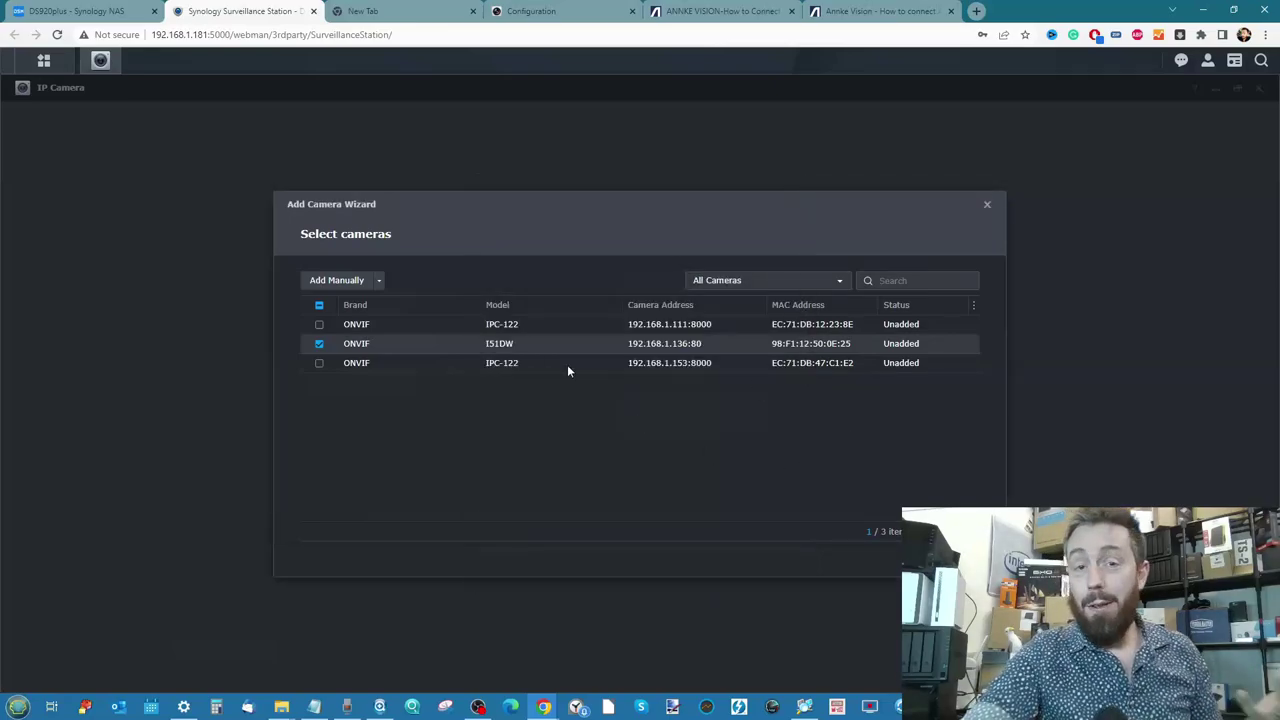